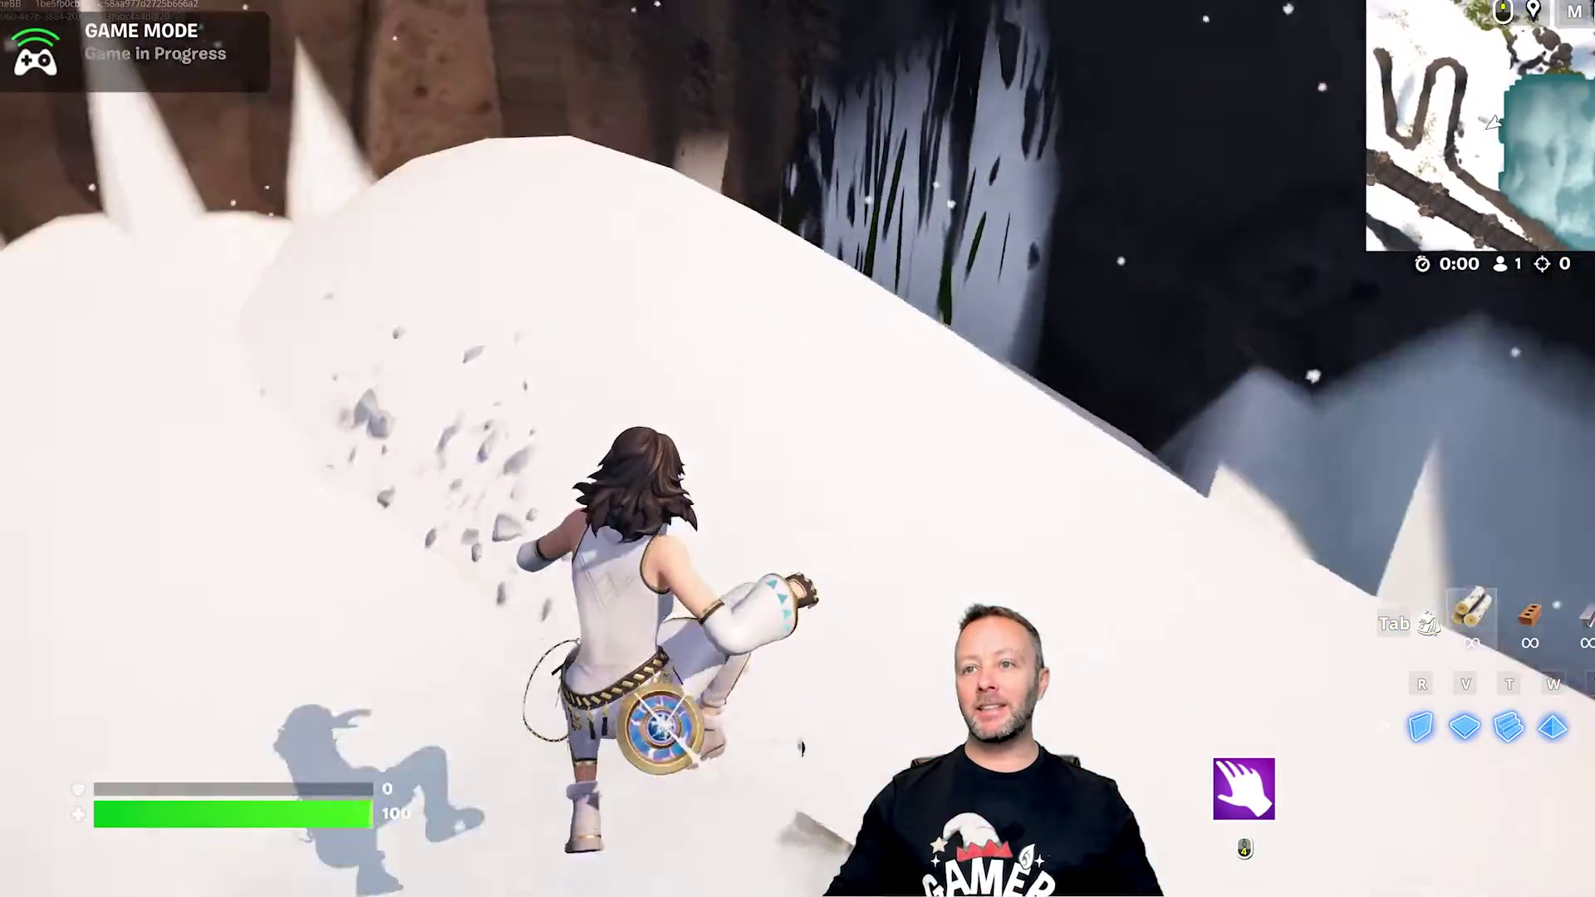
key(w)
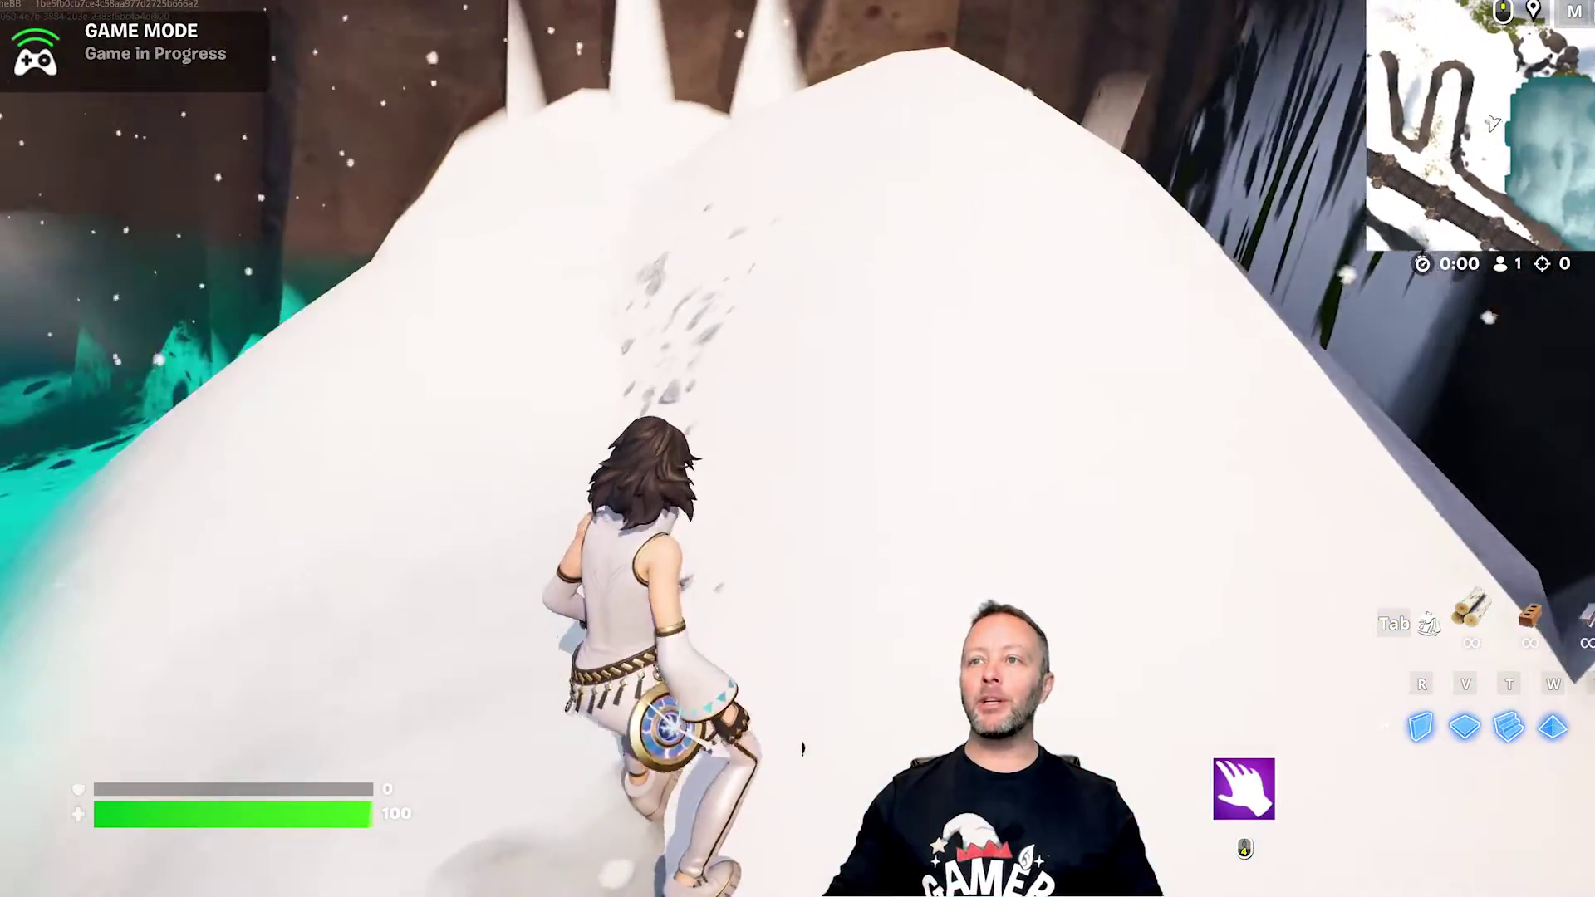
key(w)
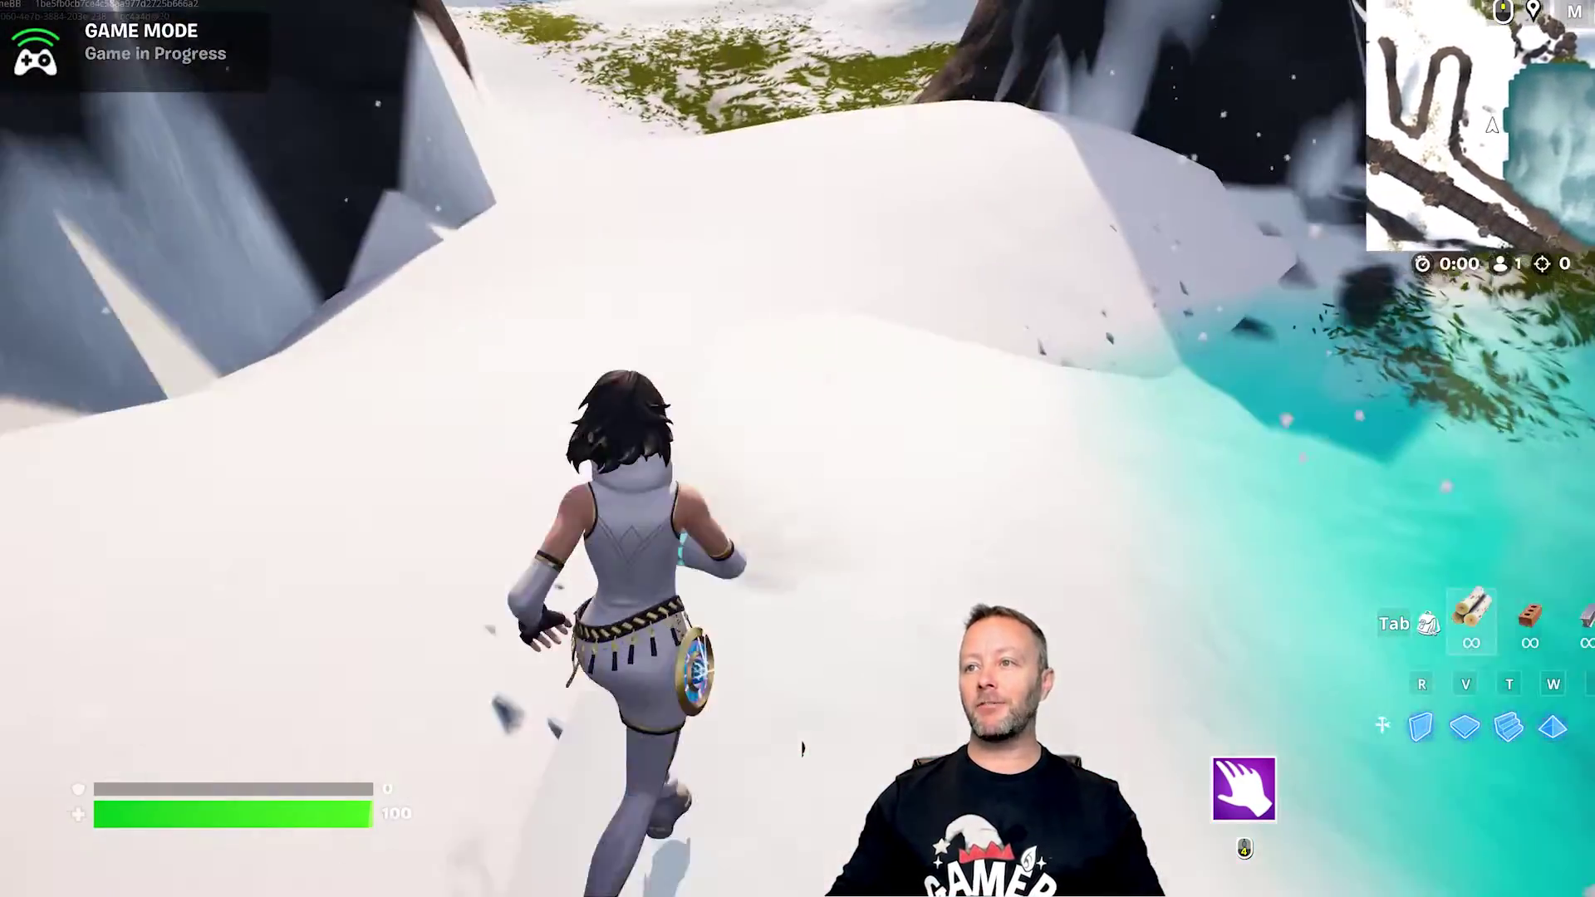
key(w)
key(w)
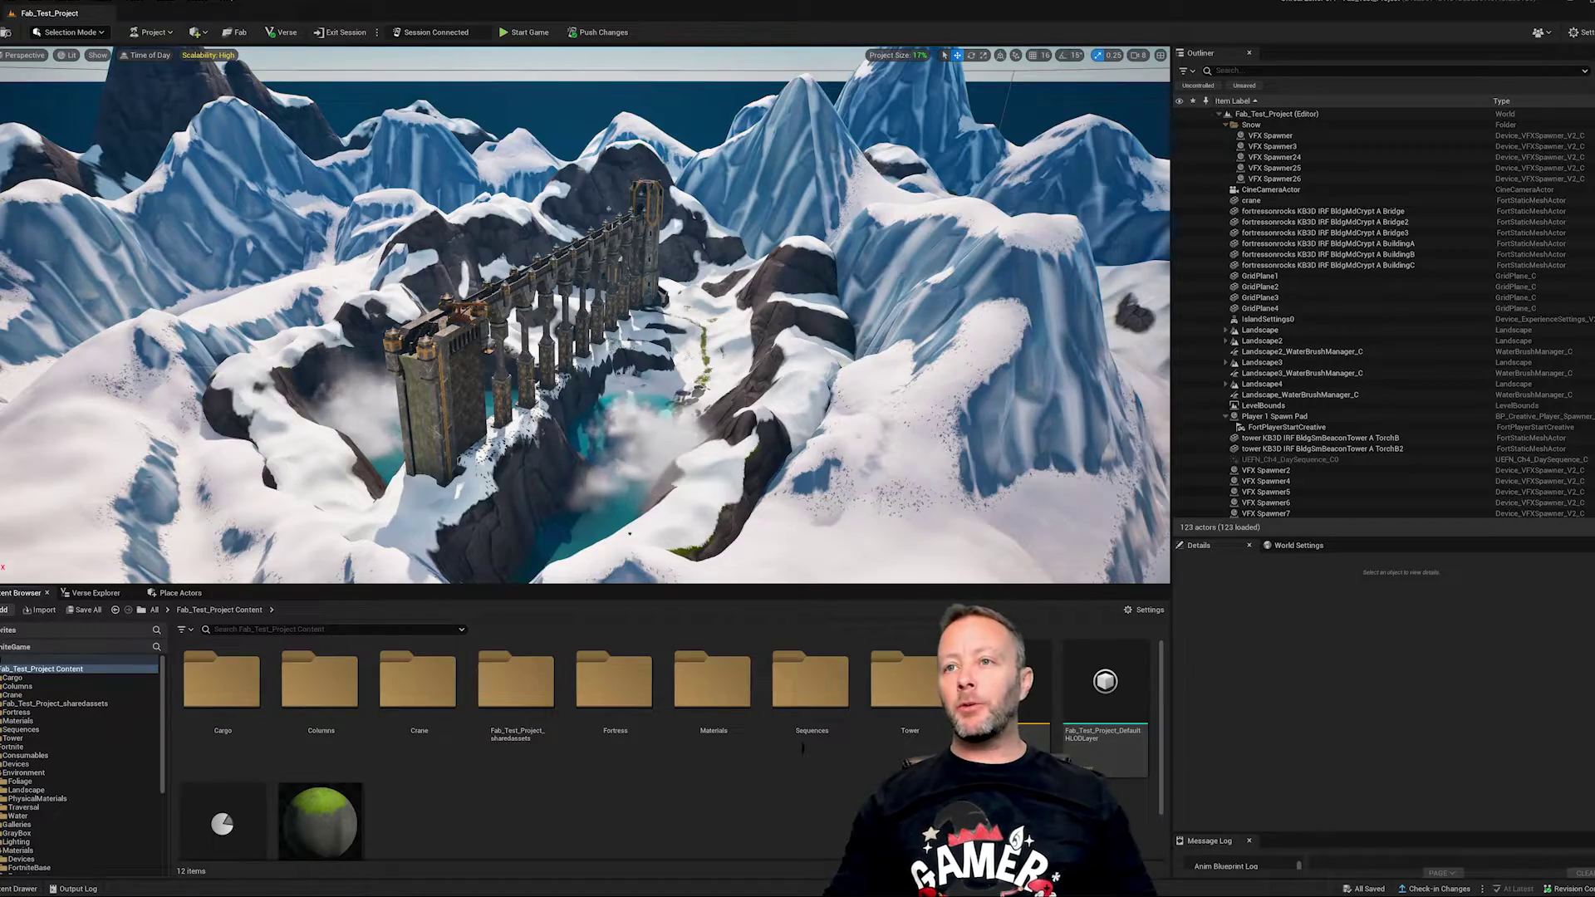
mouse_move(585, 316)
right_down()
mouse_move(748, 316)
mouse_move(582, 316)
right_up()
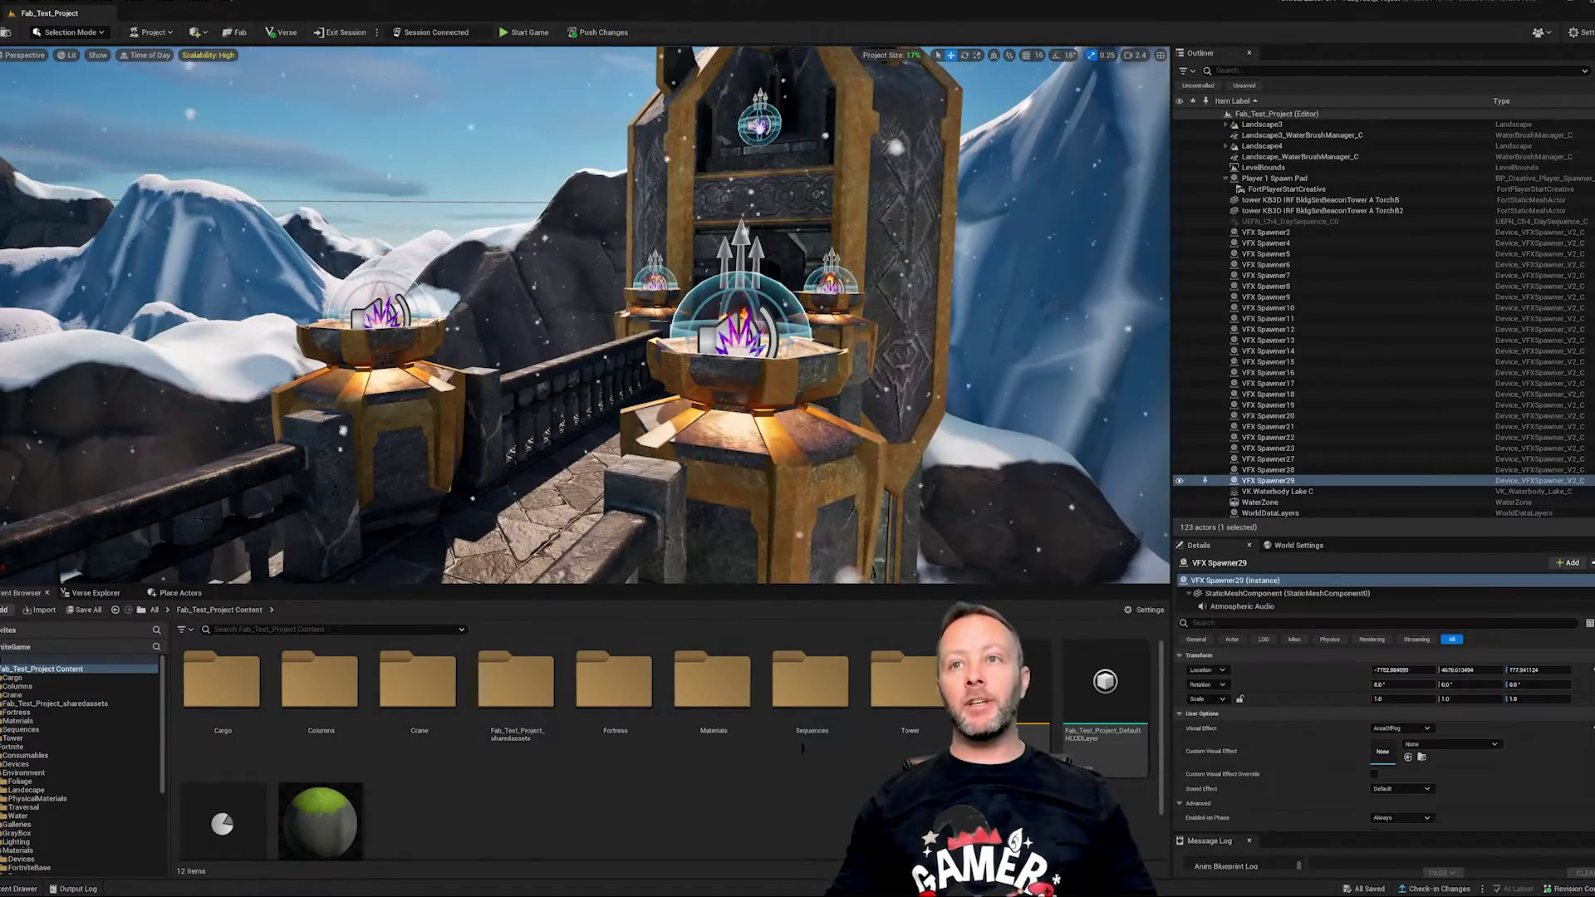
right_drag(585, 316, 415, 391)
key(w)
key(s)
key(d)
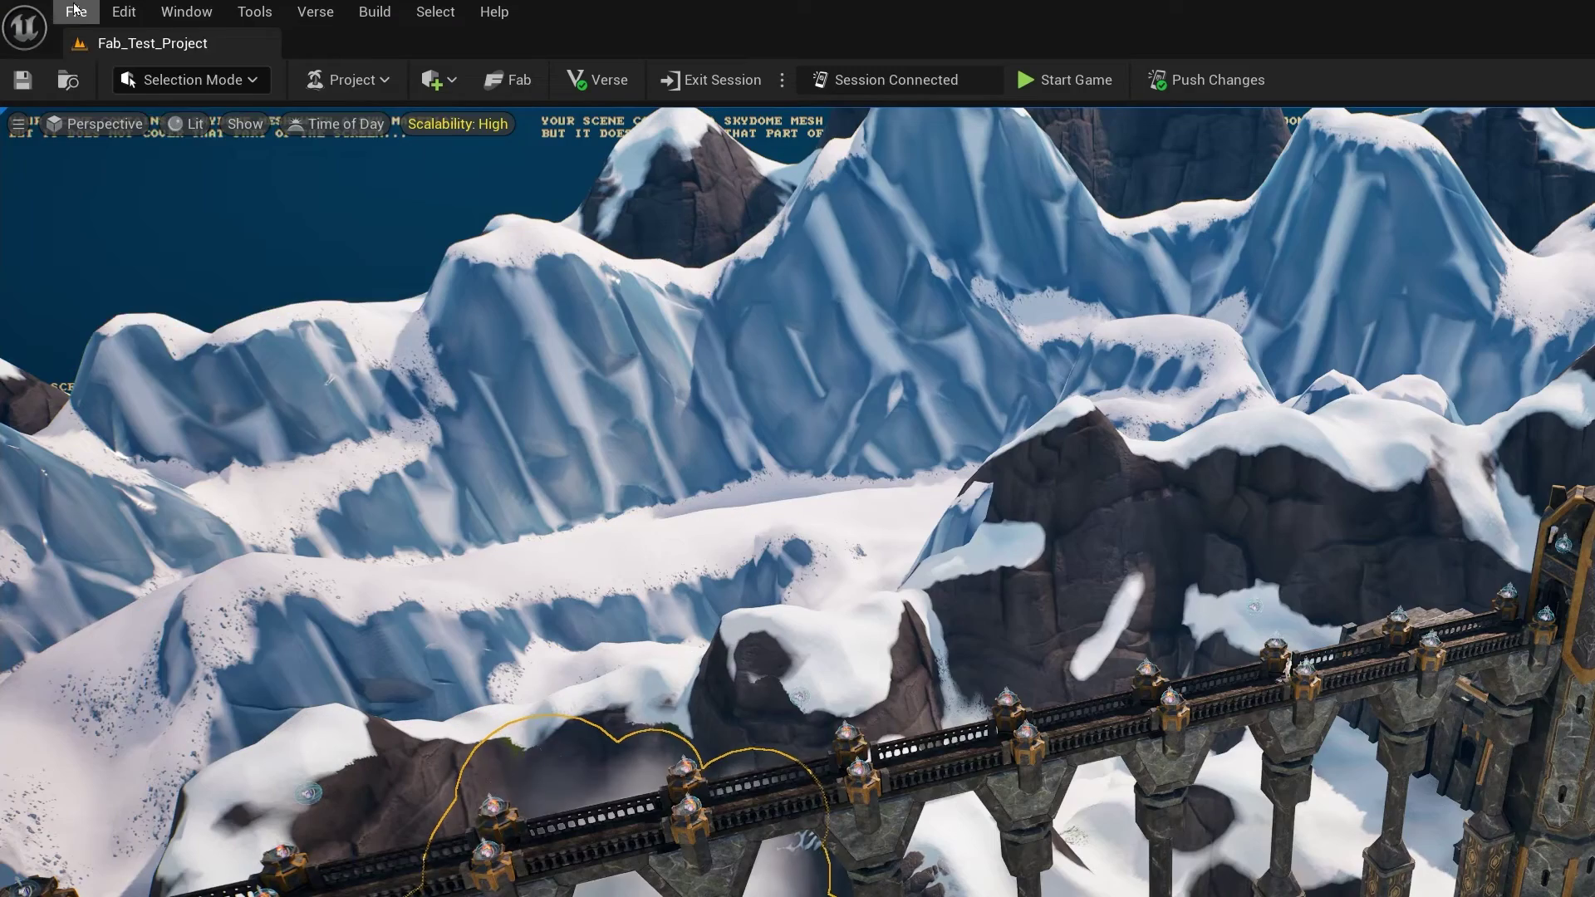
Create a project named SnowTutorial from the Blank island template, continuing past the project-change warning
click(75, 10)
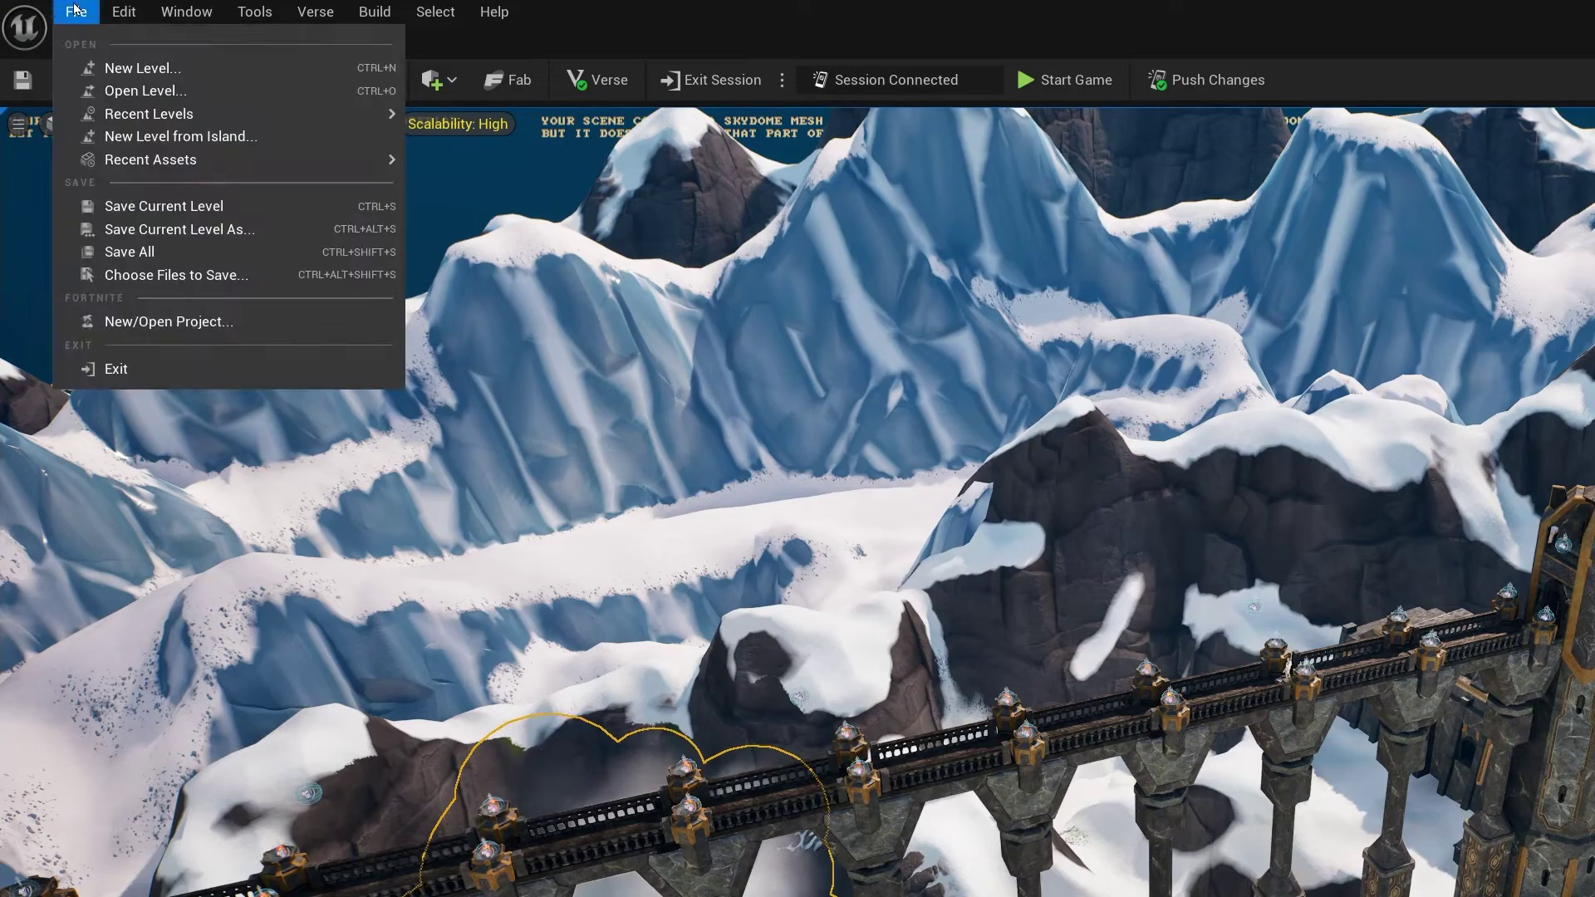
click(166, 322)
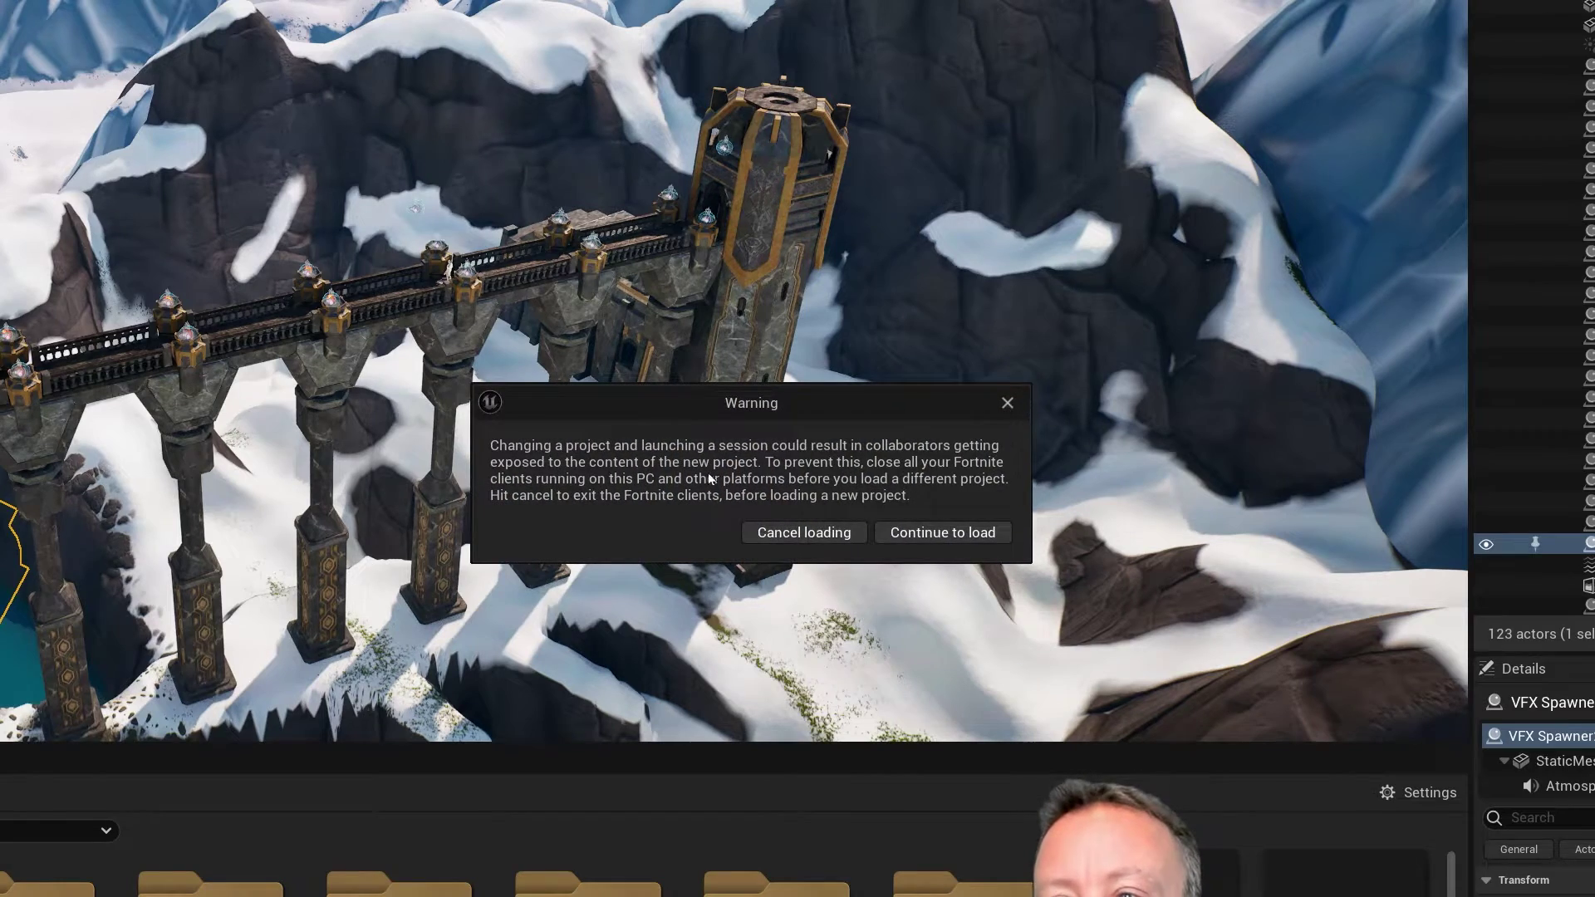
click(942, 533)
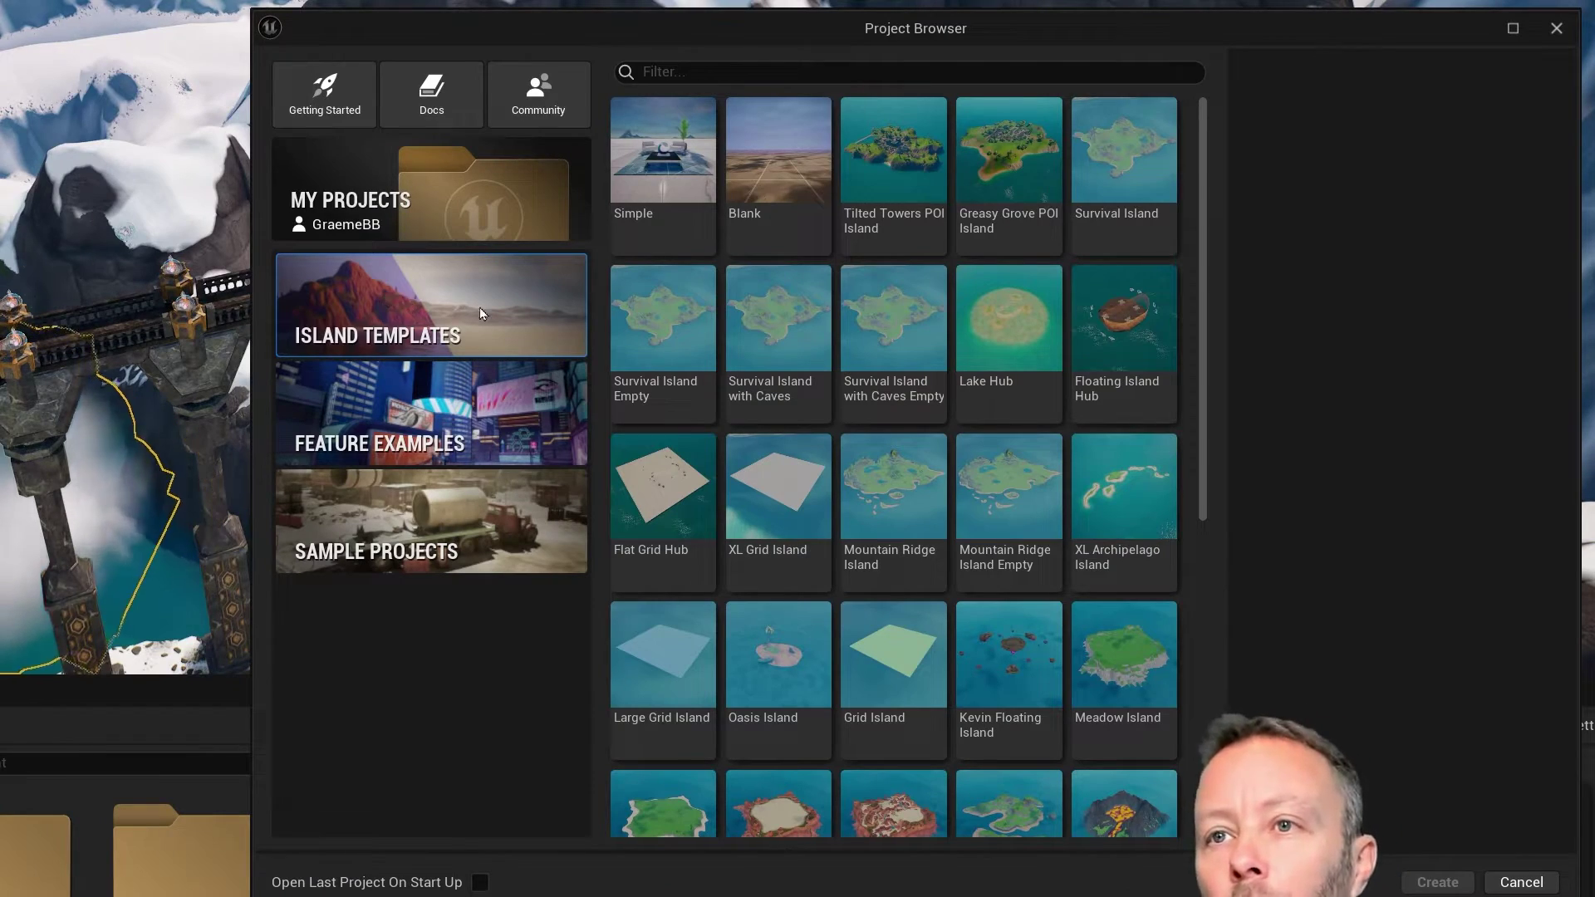
click(803, 150)
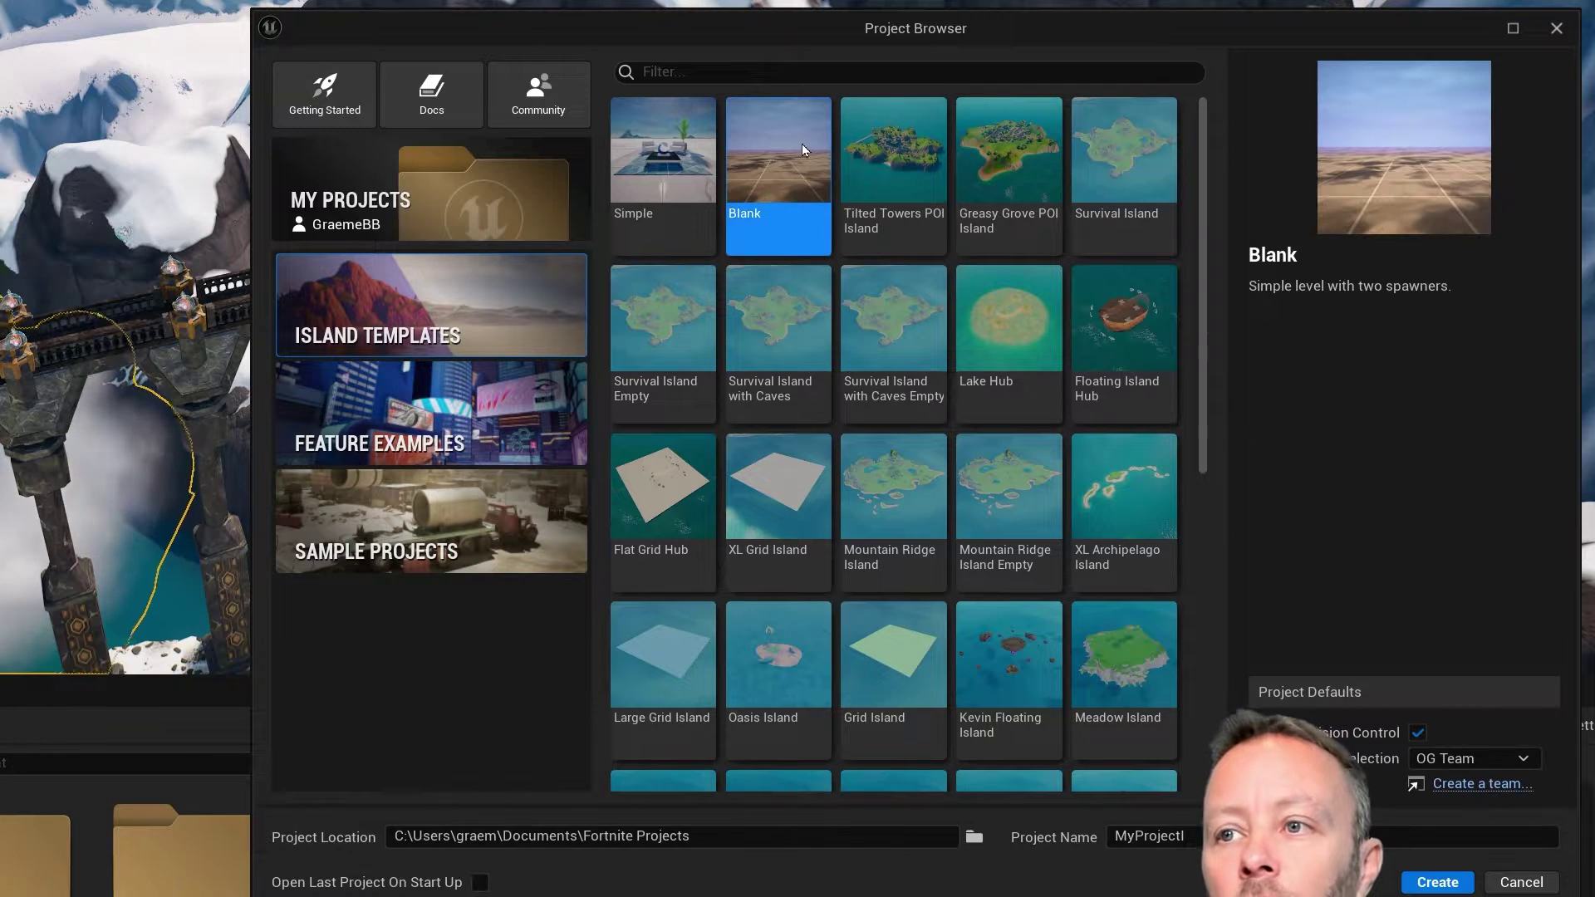
double_click(1116, 836)
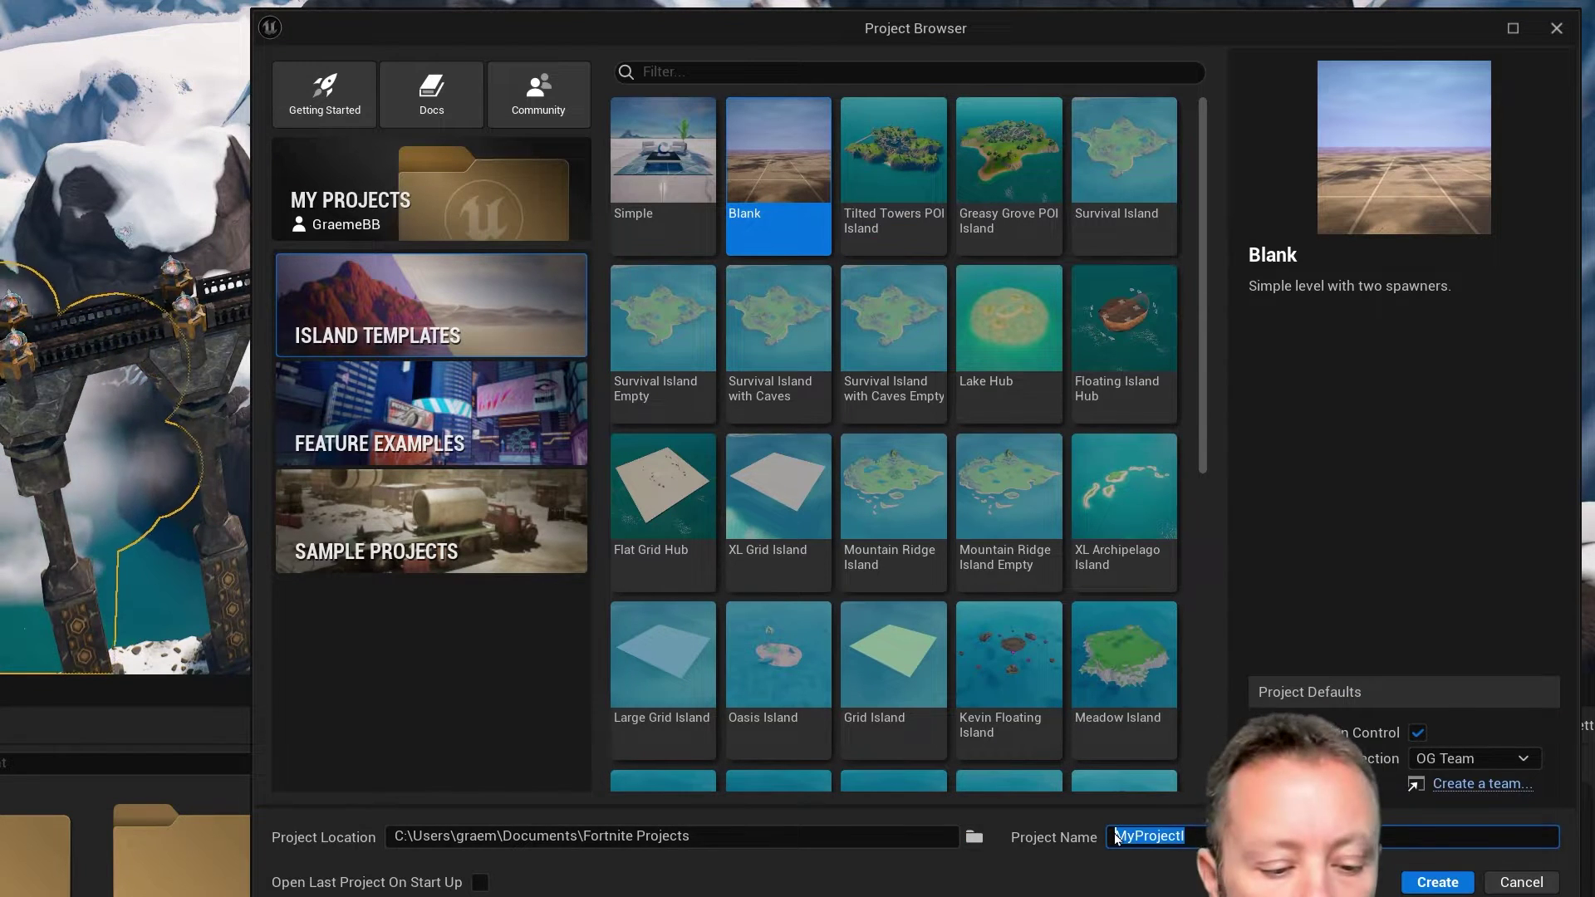
text(SnowTutorial)
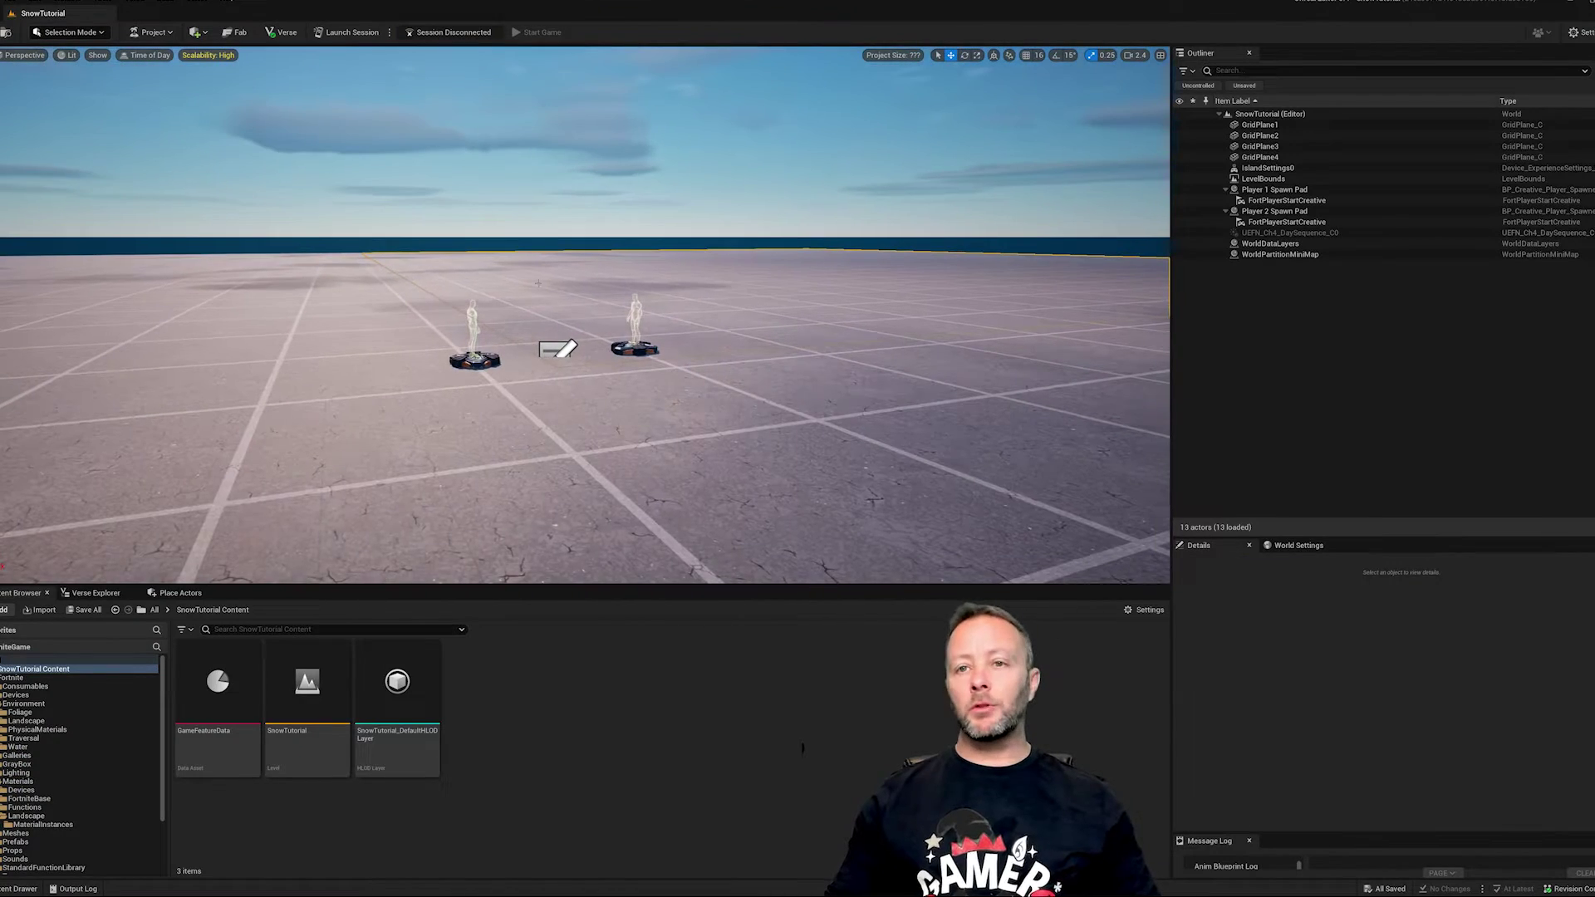
Switch to Landscape Mode and create a landscape of 8×8 components with 63×63 quad sections and 505×505 overall resolution
click(66, 34)
click(76, 63)
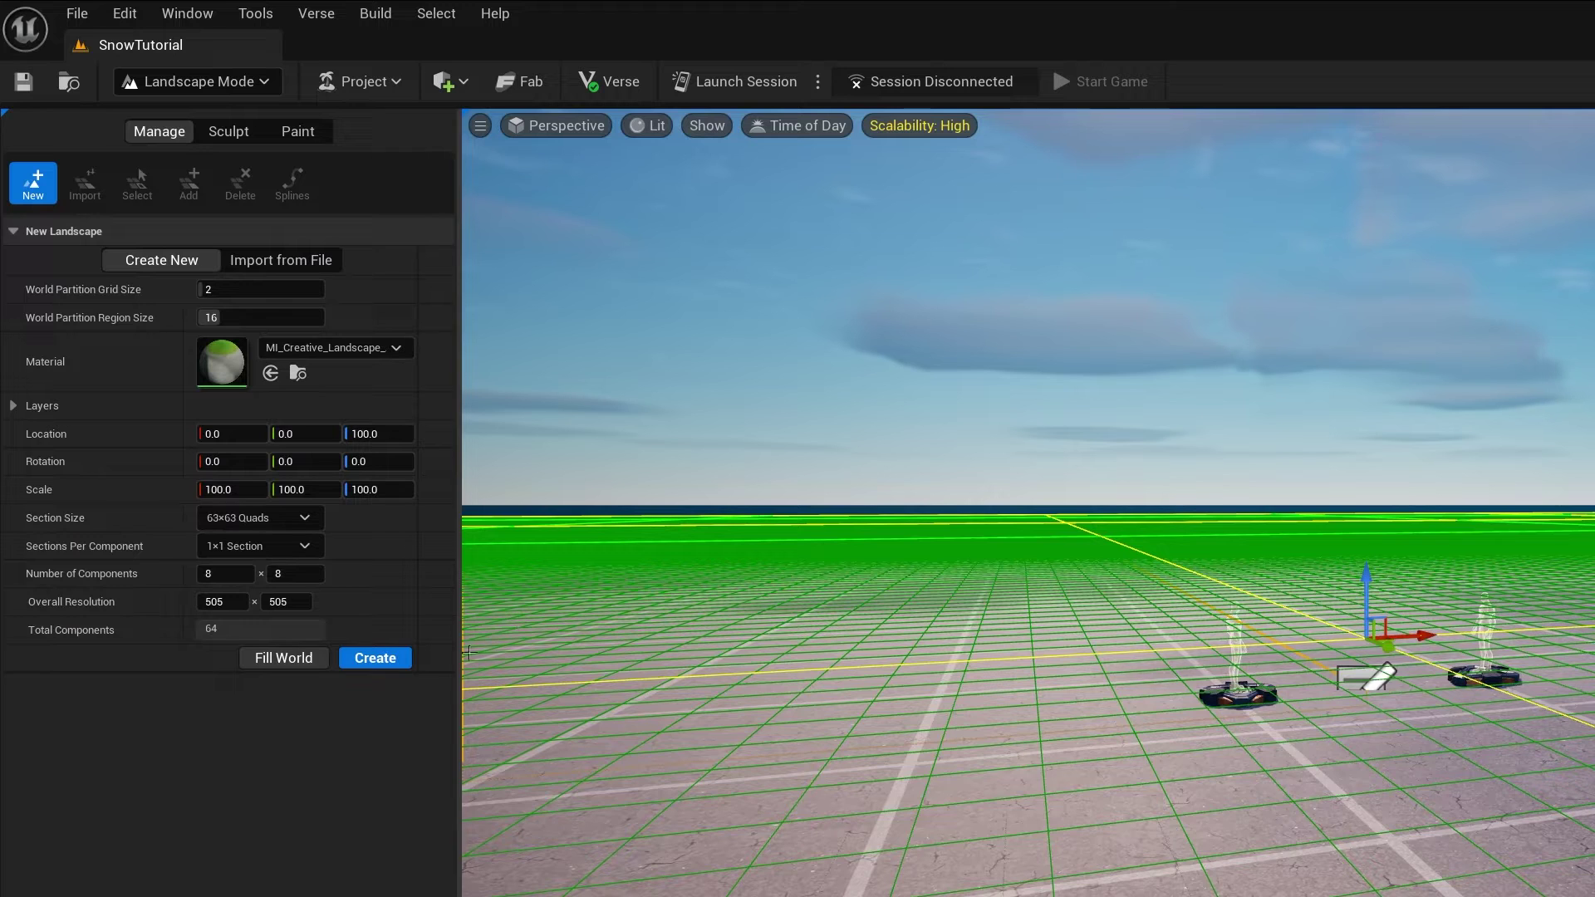
click(375, 657)
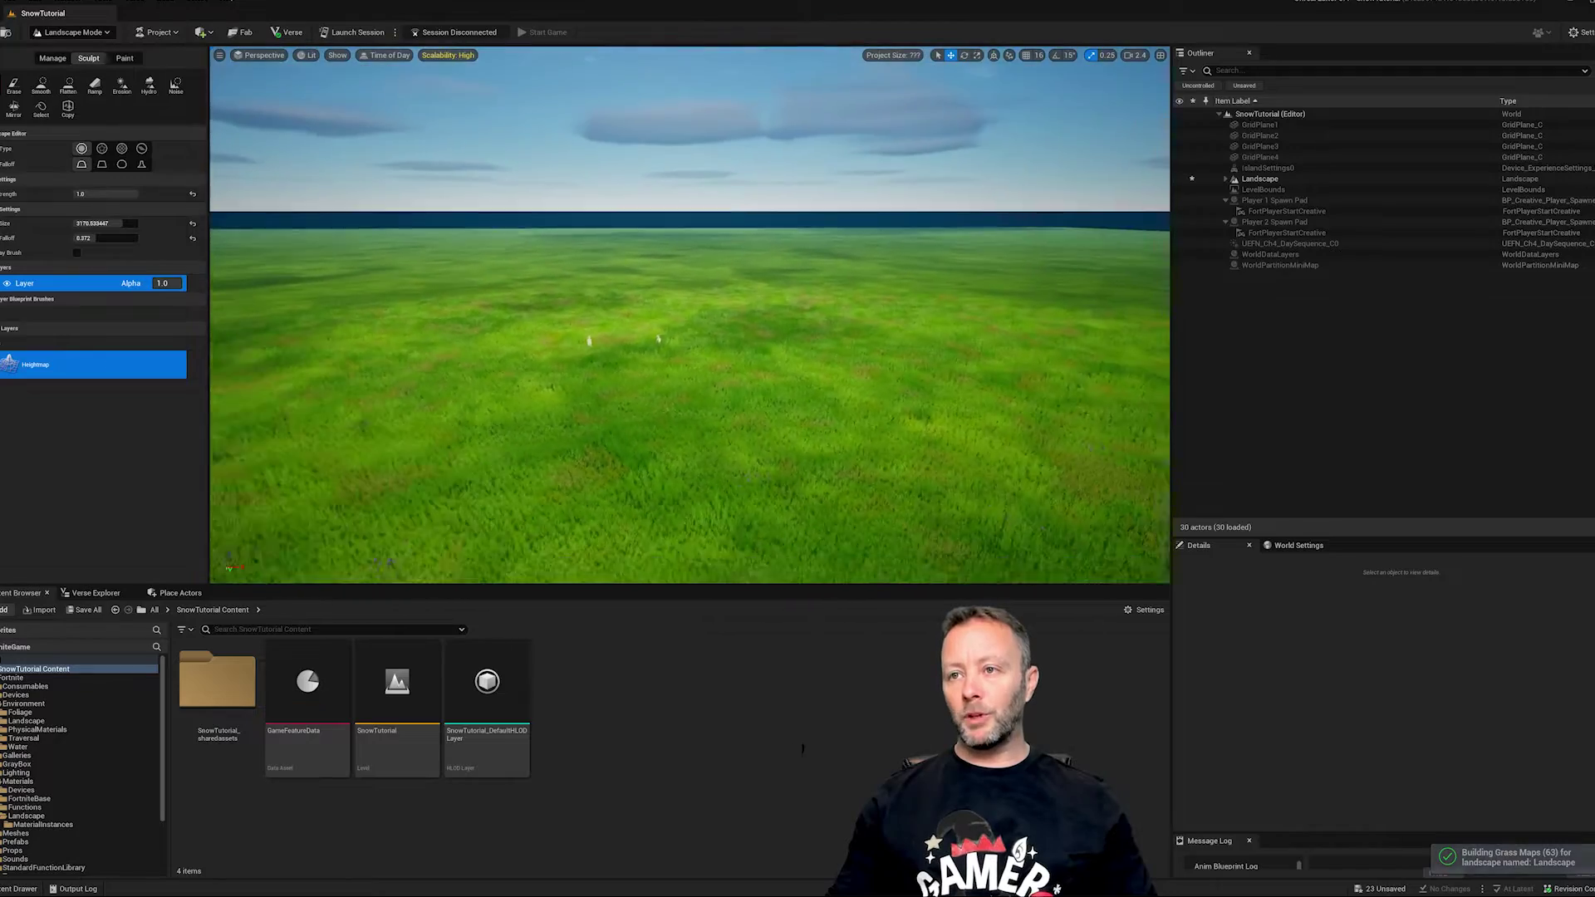
Paint test patches of Layer2, Layer3 and Layer4 on the grass landscape at tool strength 1.0, and select Layer5
mouse_move(690, 316)
right_down()
mouse_move(719, 312)
mouse_move(531, 308)
mouse_move(505, 331)
mouse_move(545, 371)
right_up()
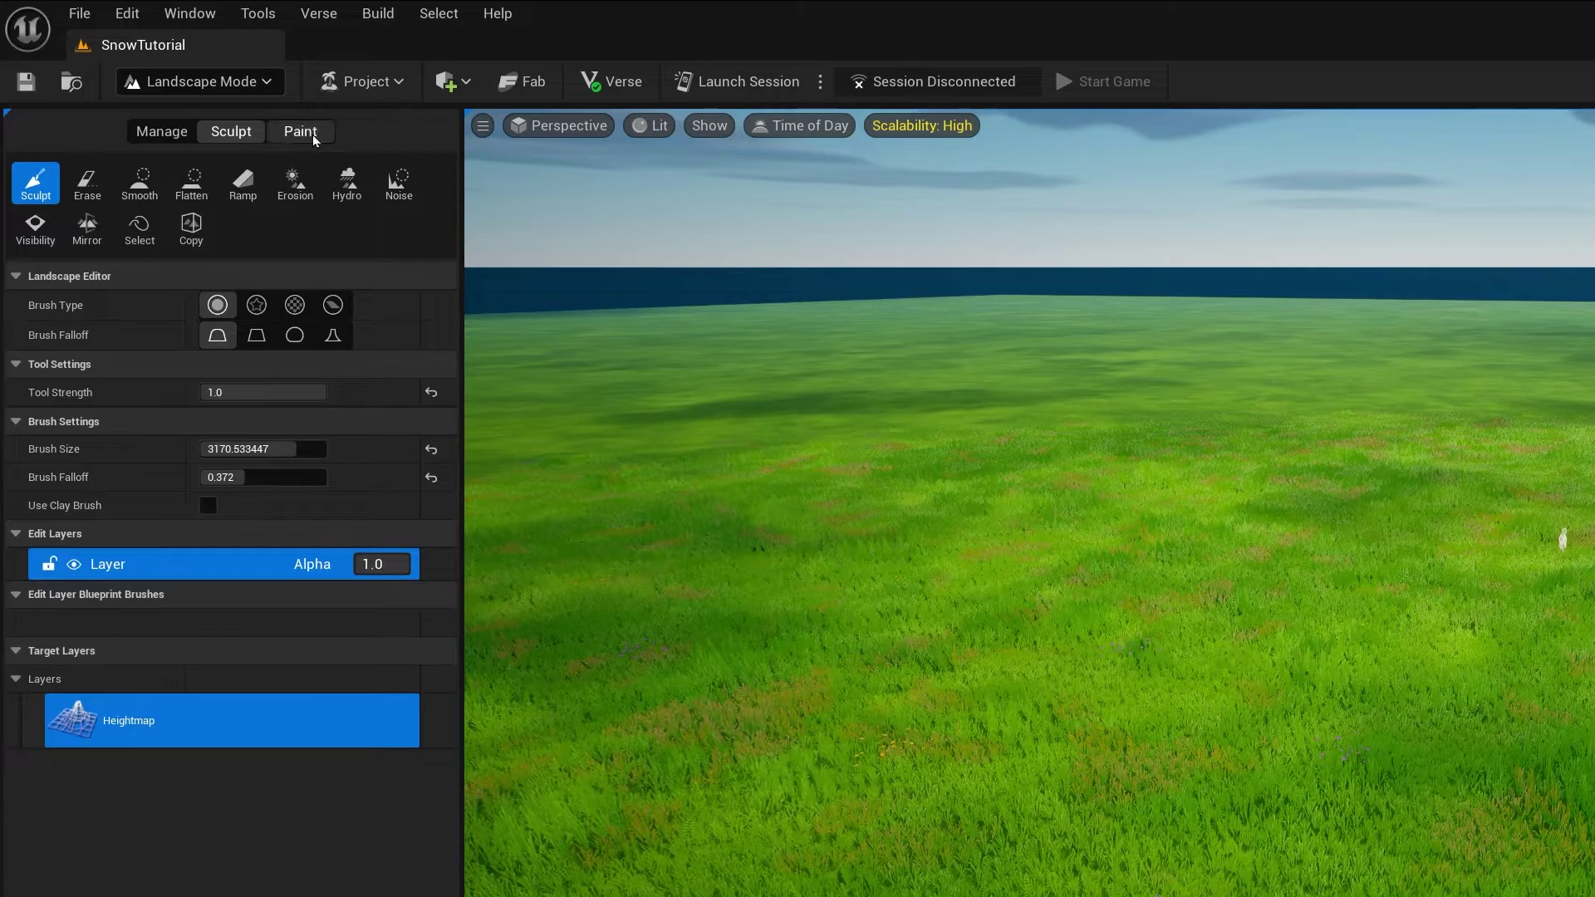
click(313, 136)
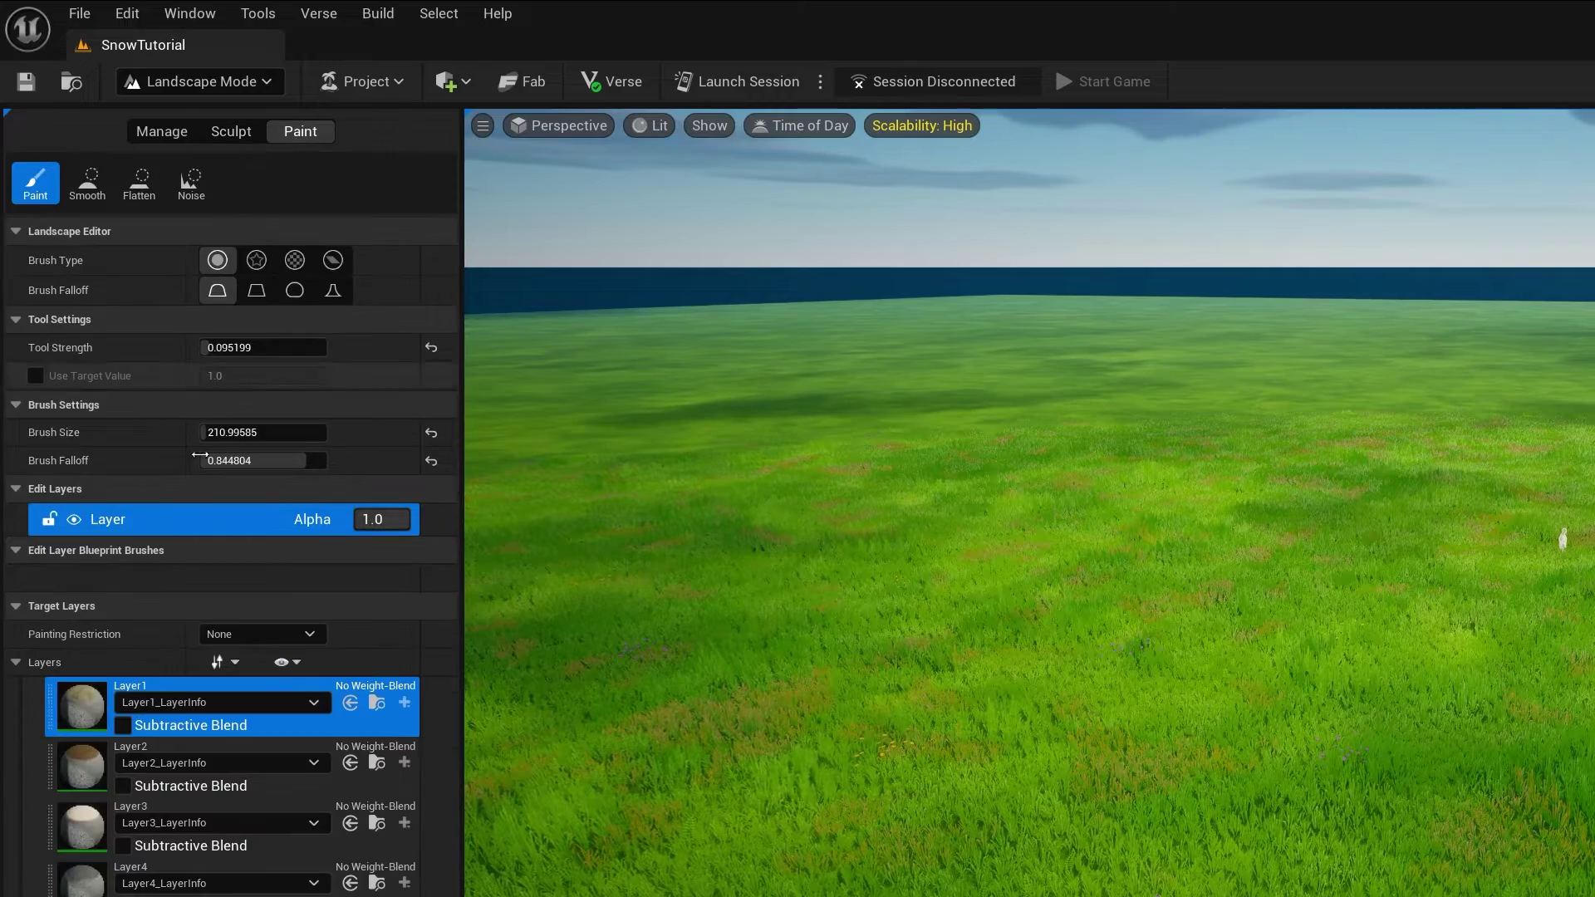
click(39, 381)
click(379, 382)
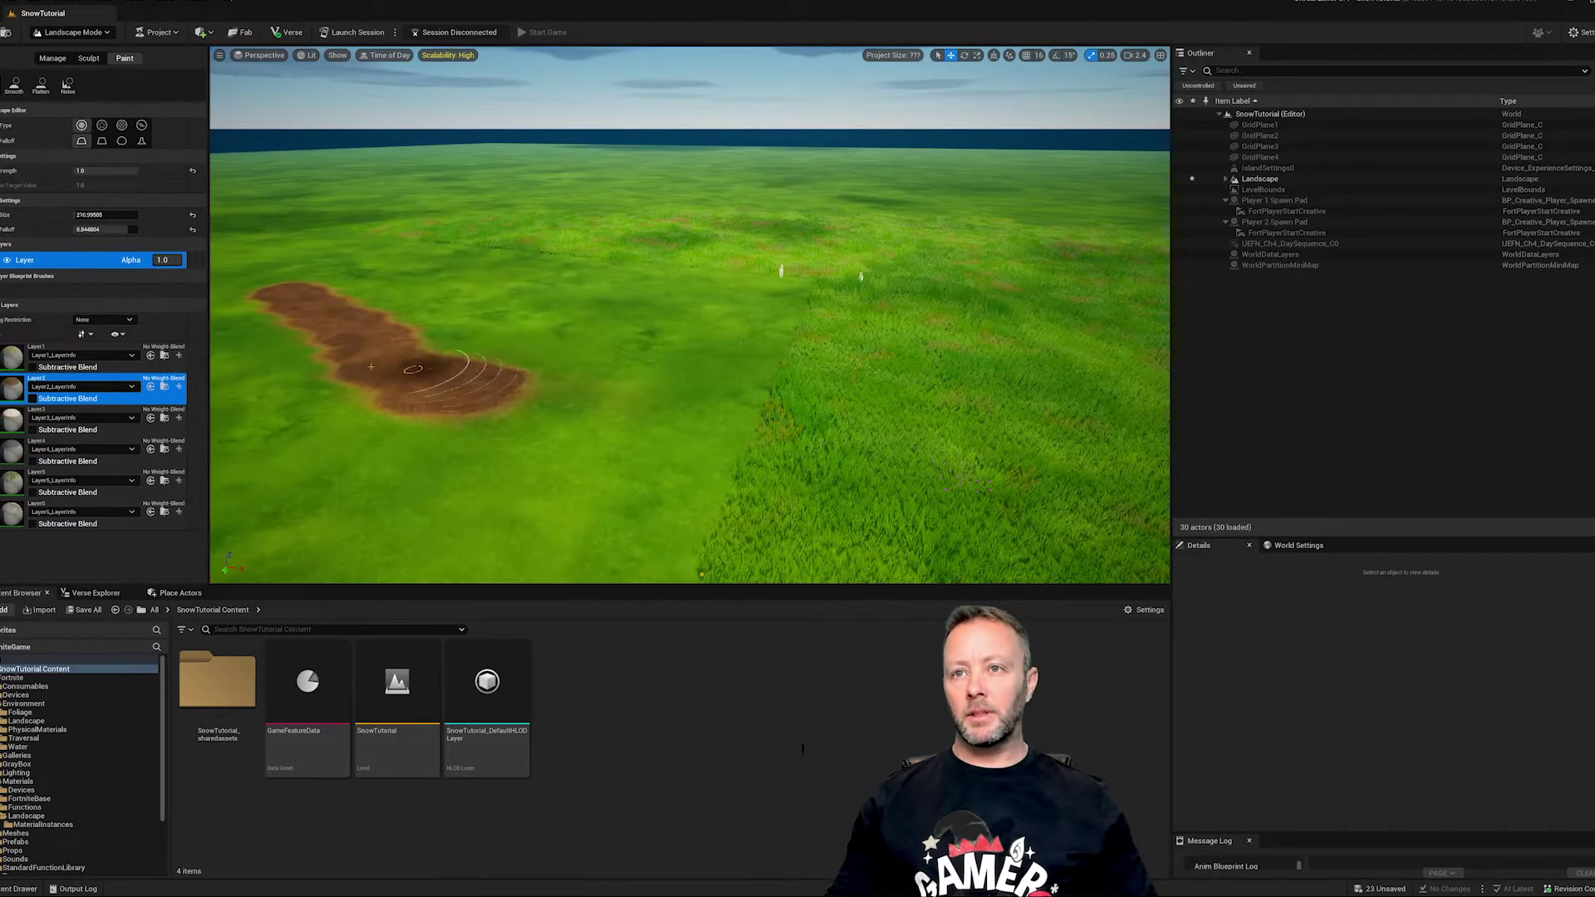
click(99, 418)
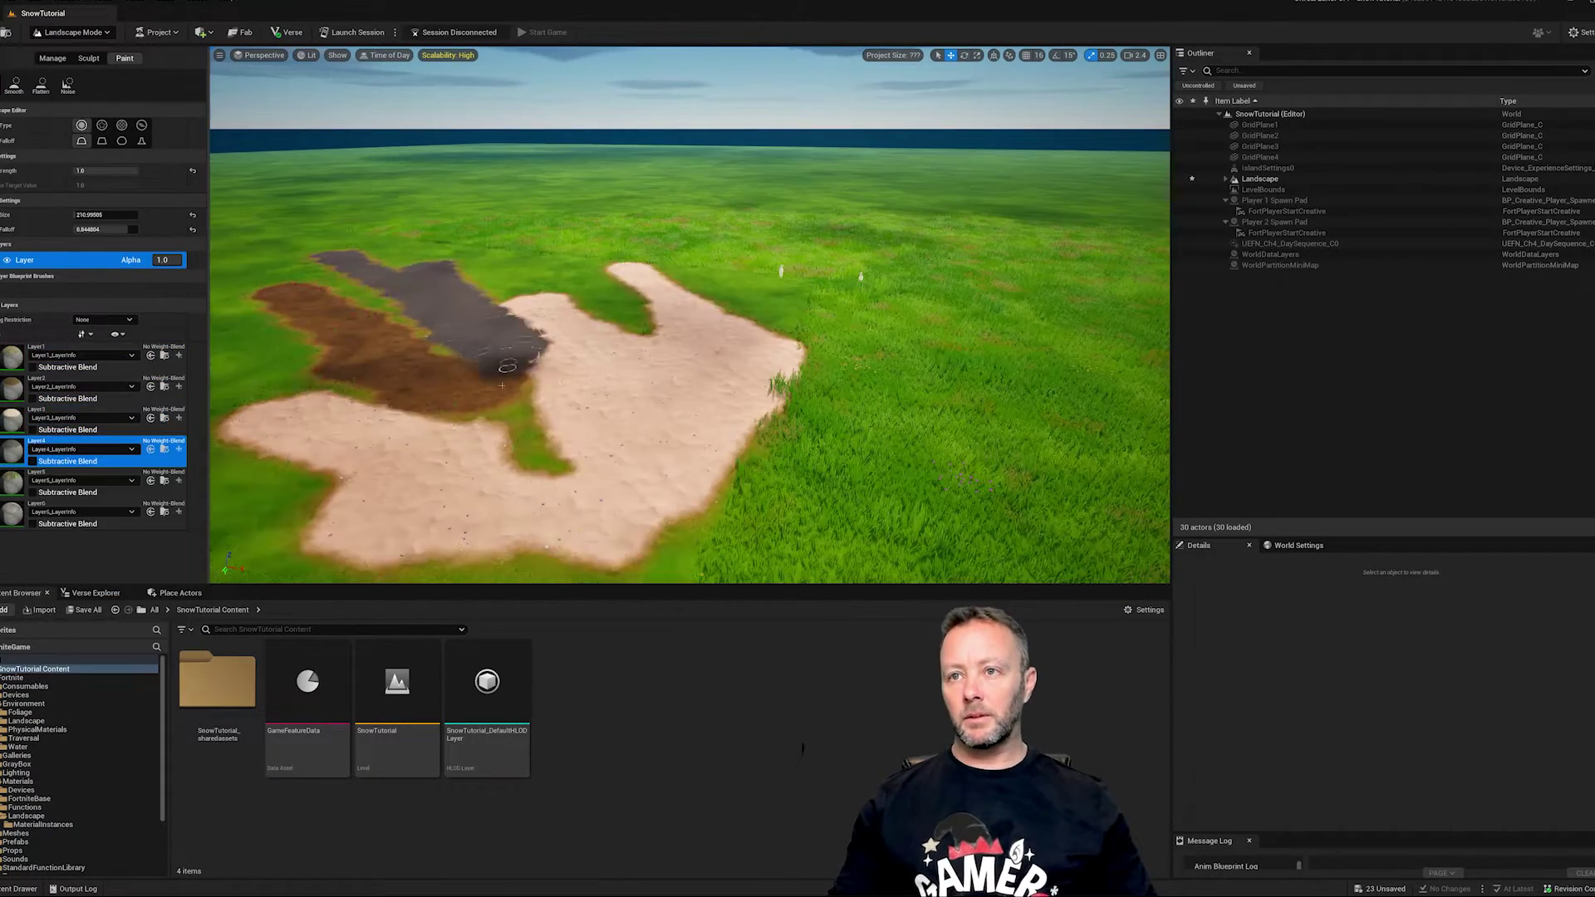
drag(465, 365, 552, 491)
click(111, 441)
click(100, 482)
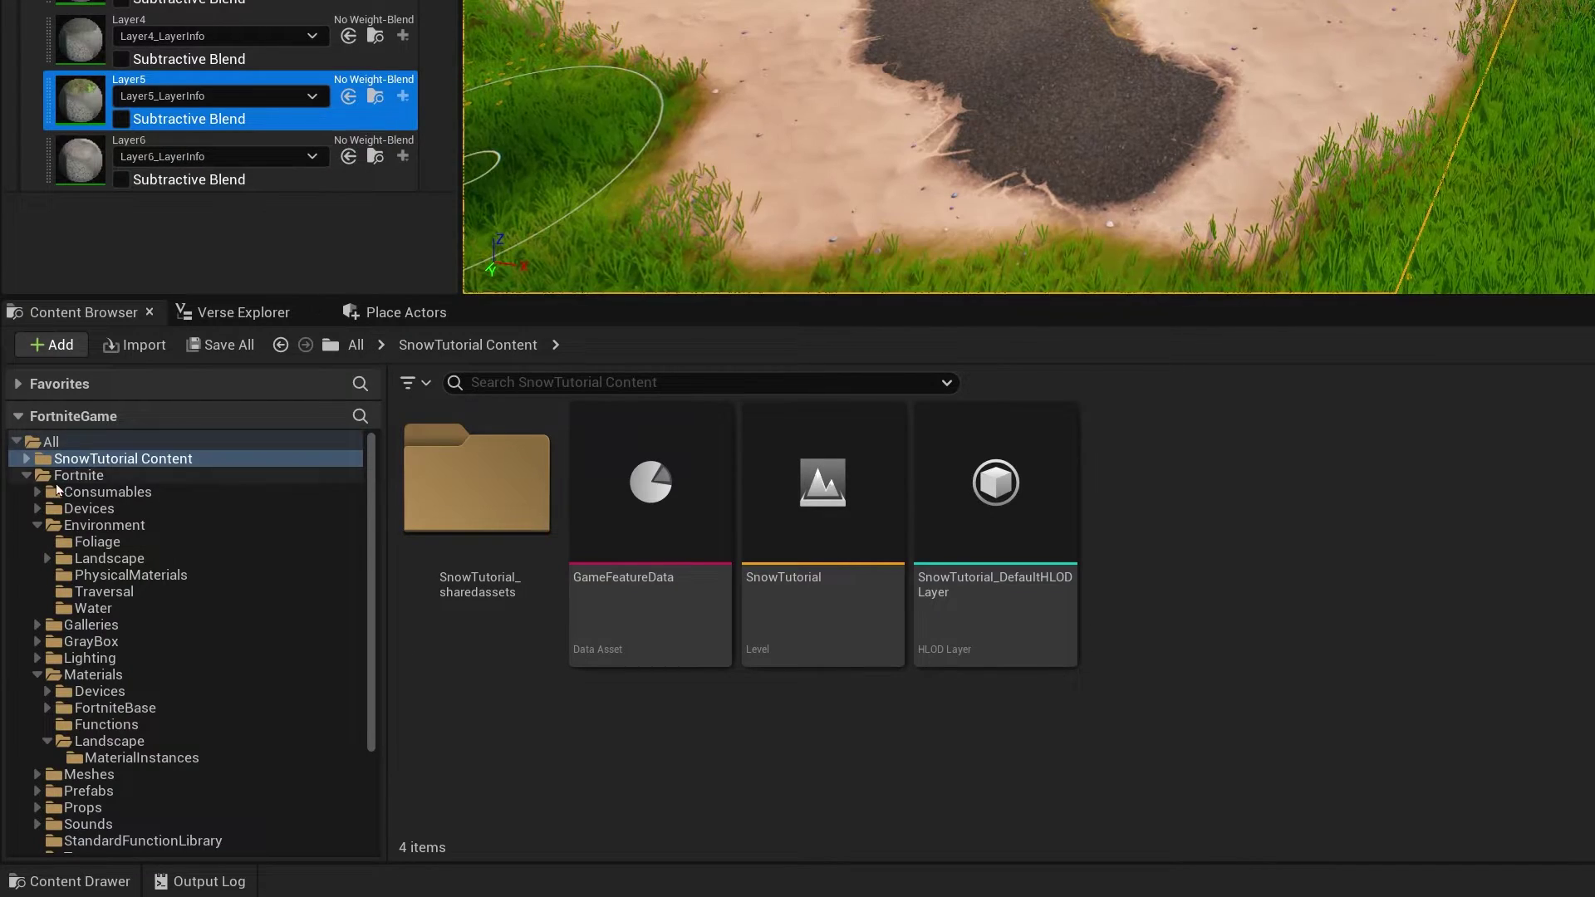
Create a material instance of MI FortniteLandscape Customizable 01 from Fortnite/Materials/Landscape/MaterialInstances and save it as CustomSnowMaterials in the SnowTutorial content
click(79, 476)
click(88, 677)
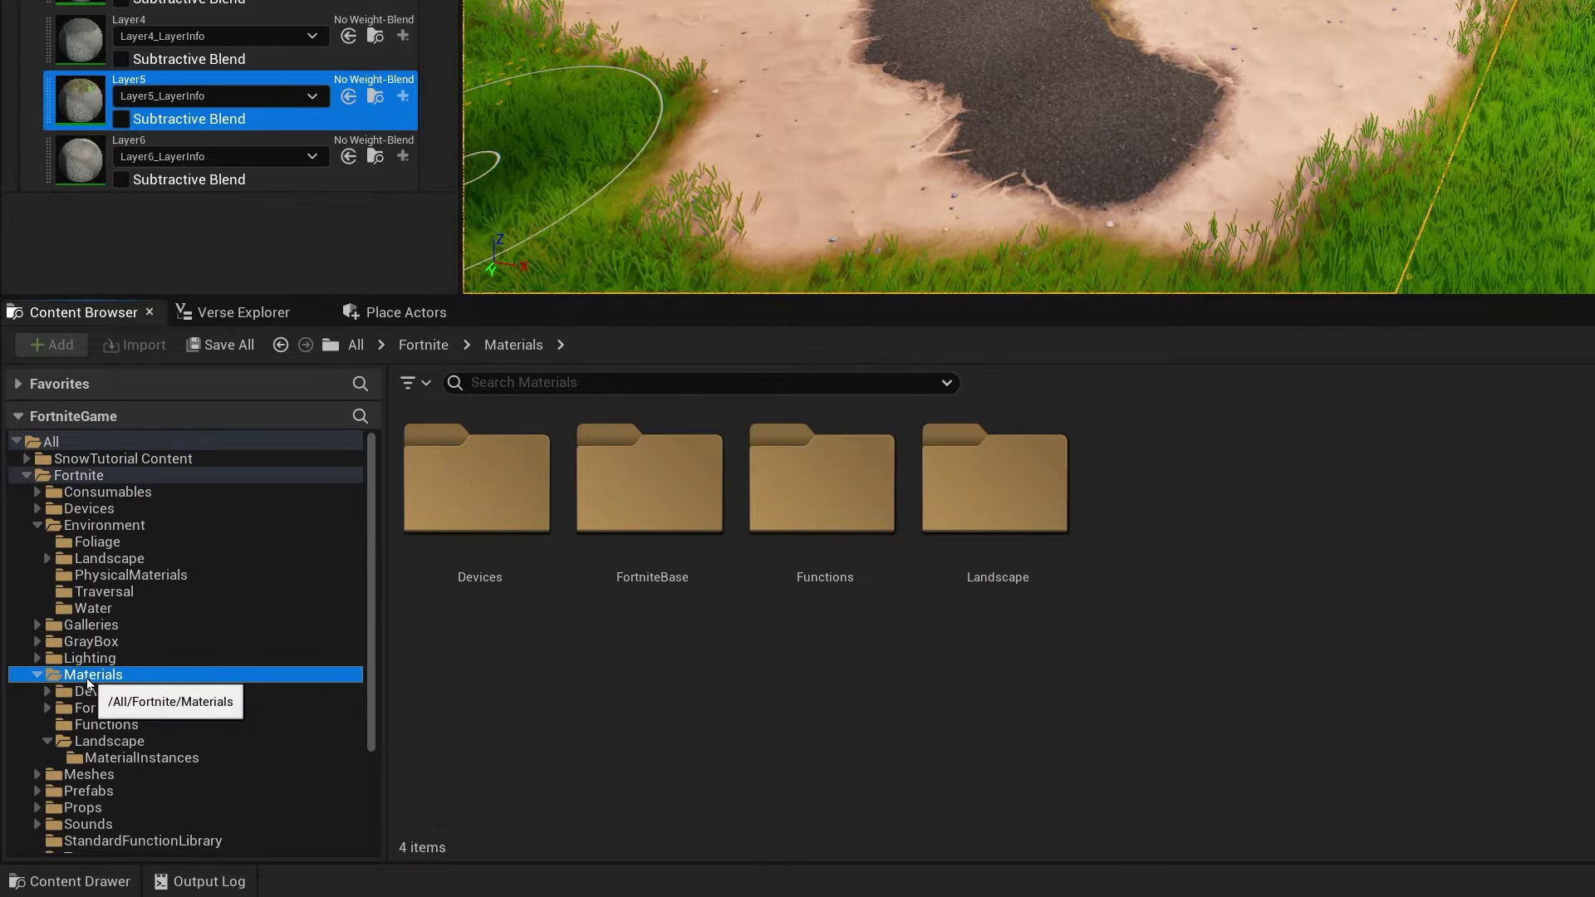
click(127, 742)
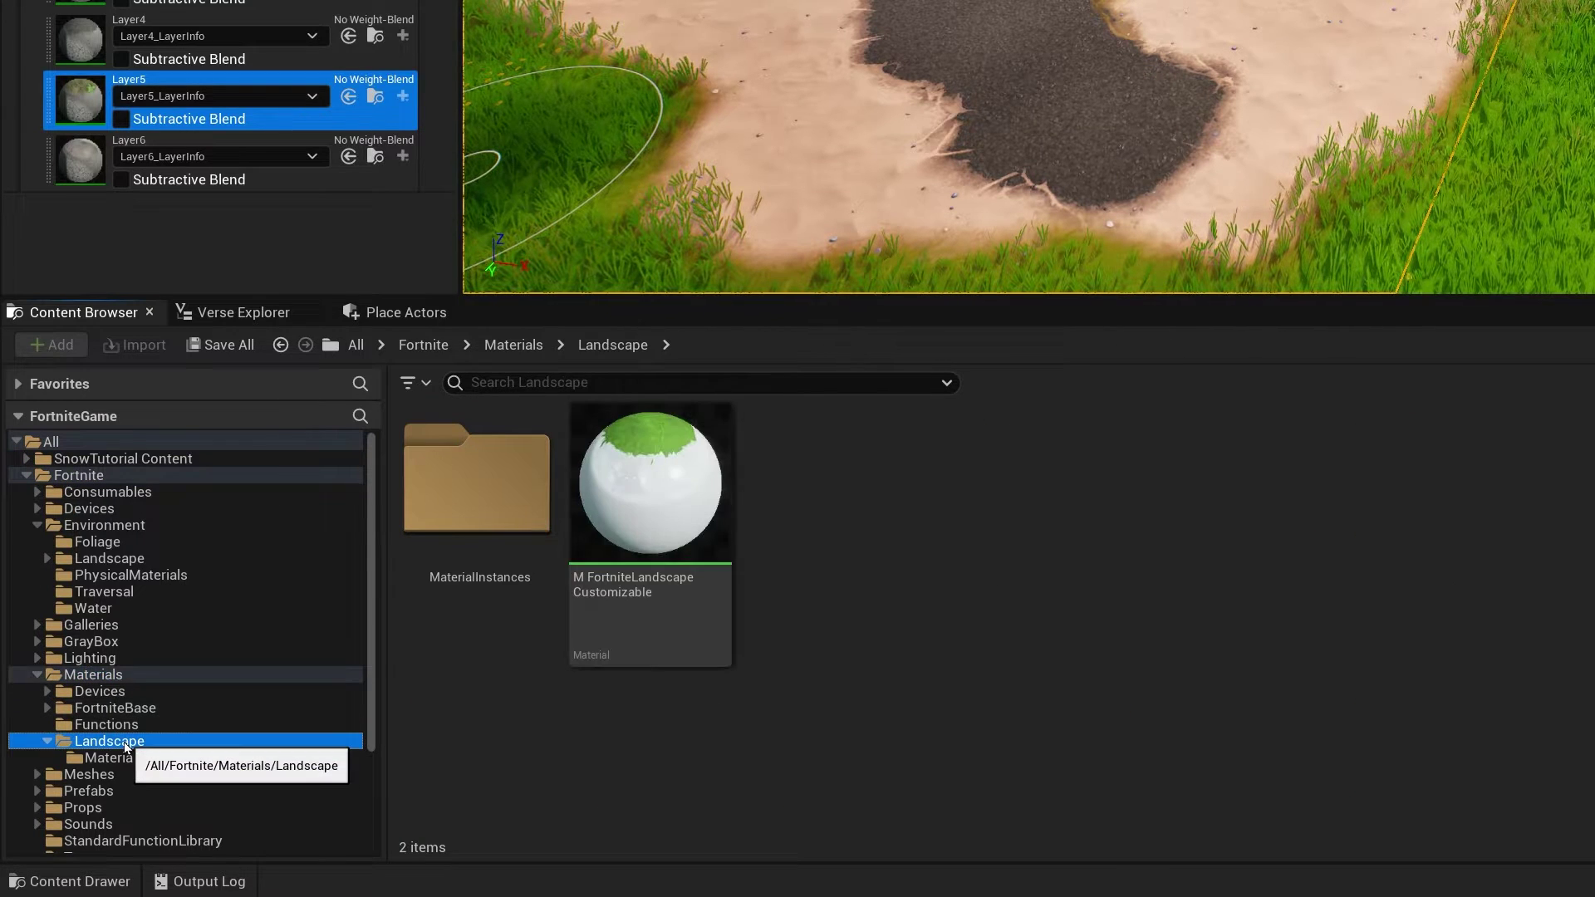
click(120, 758)
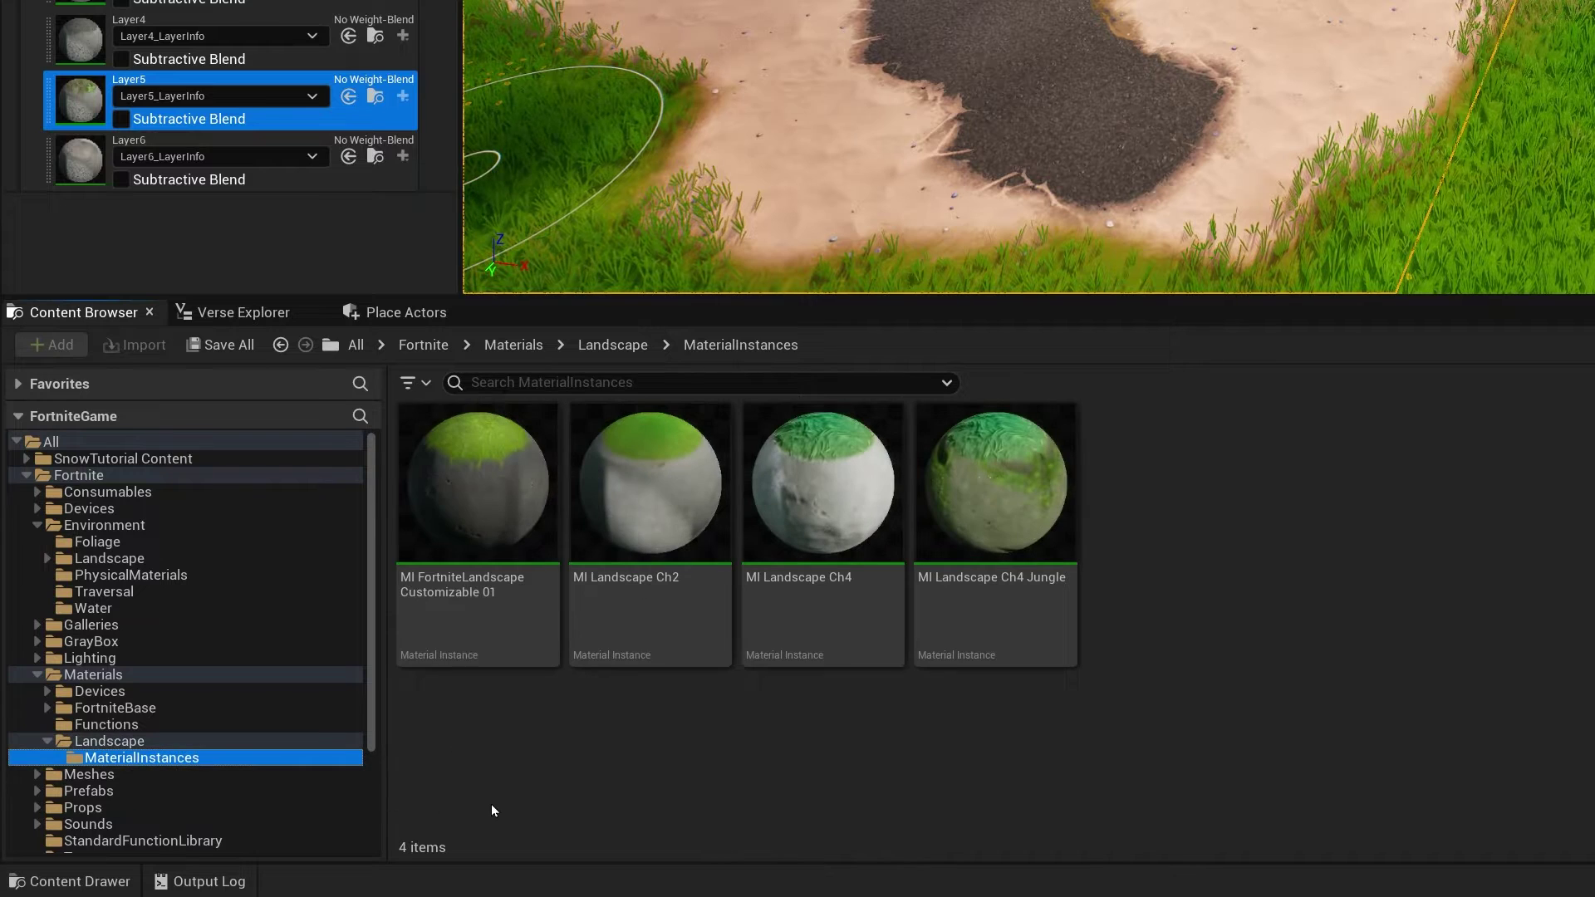
click(463, 505)
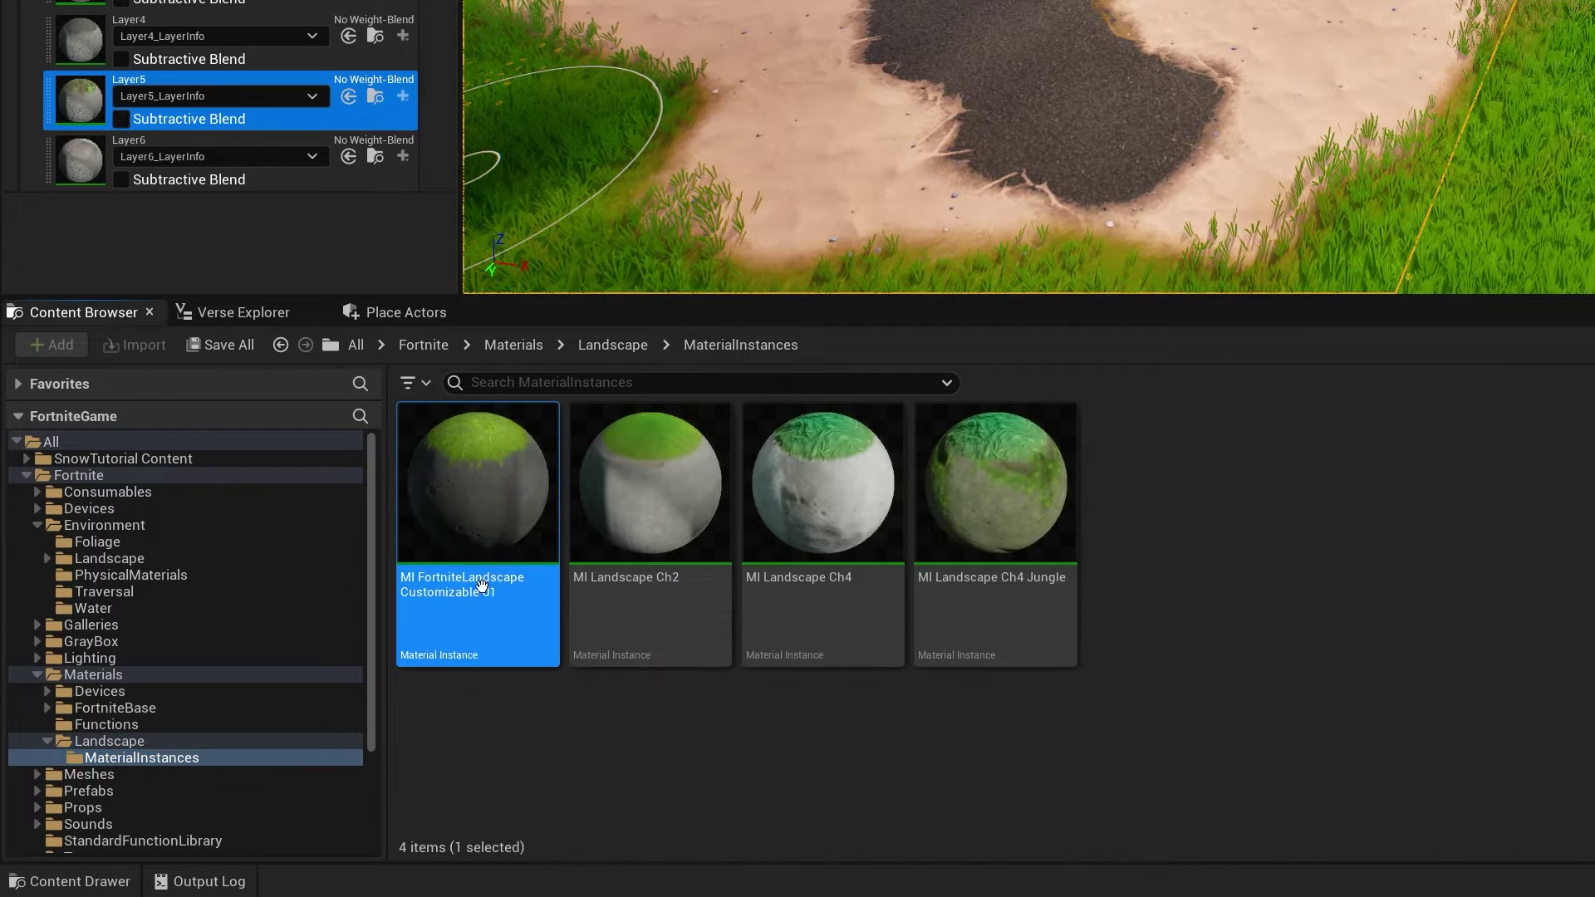
right_click(479, 503)
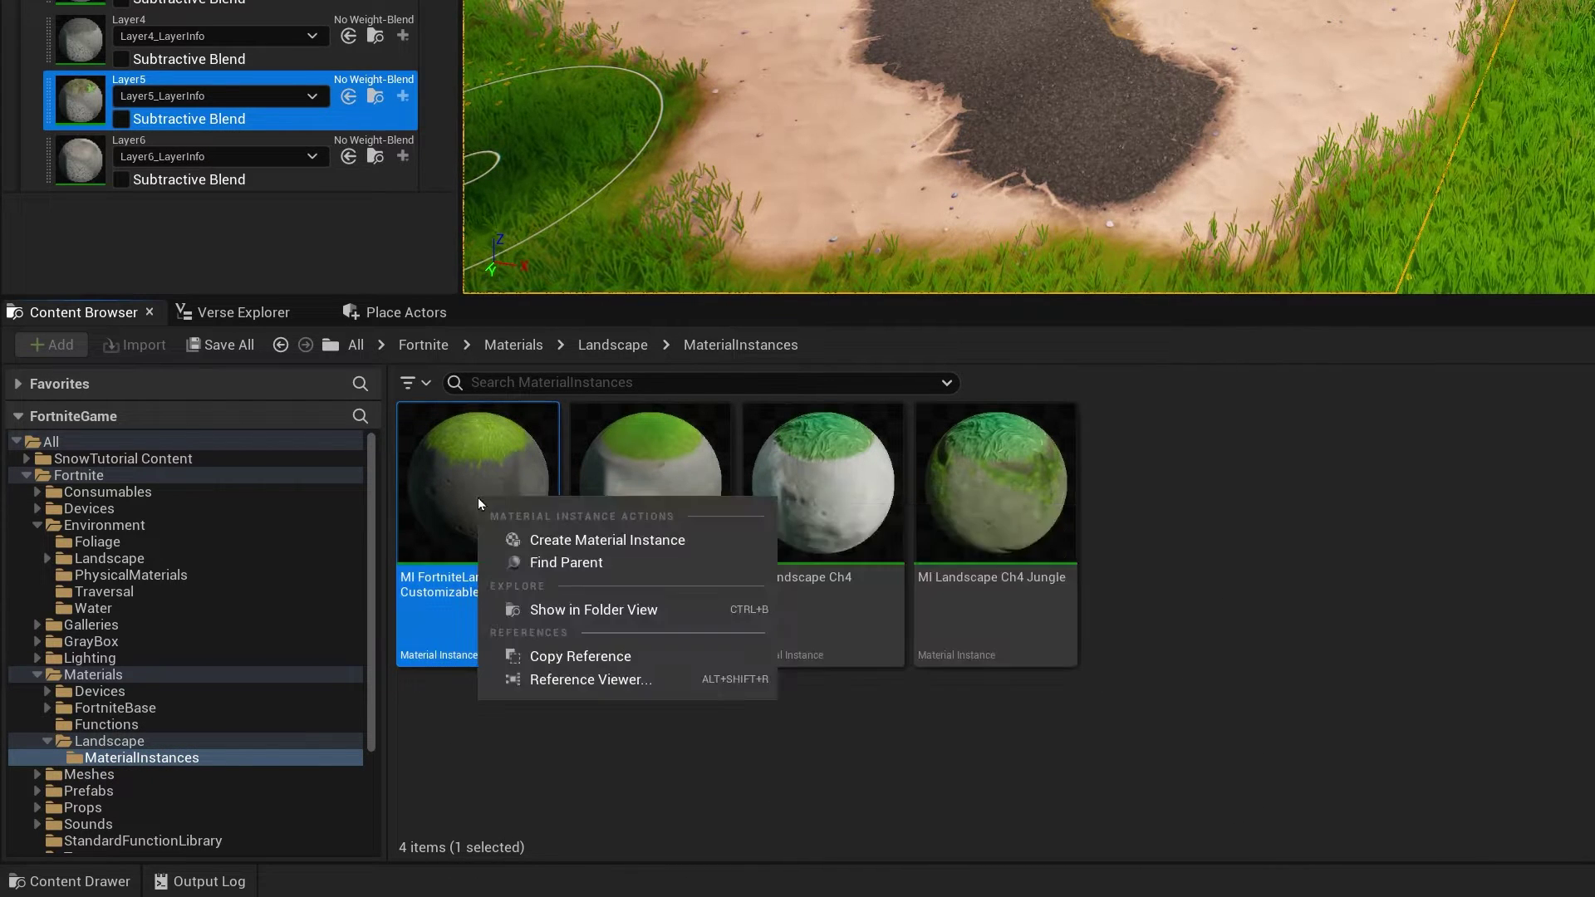
click(623, 545)
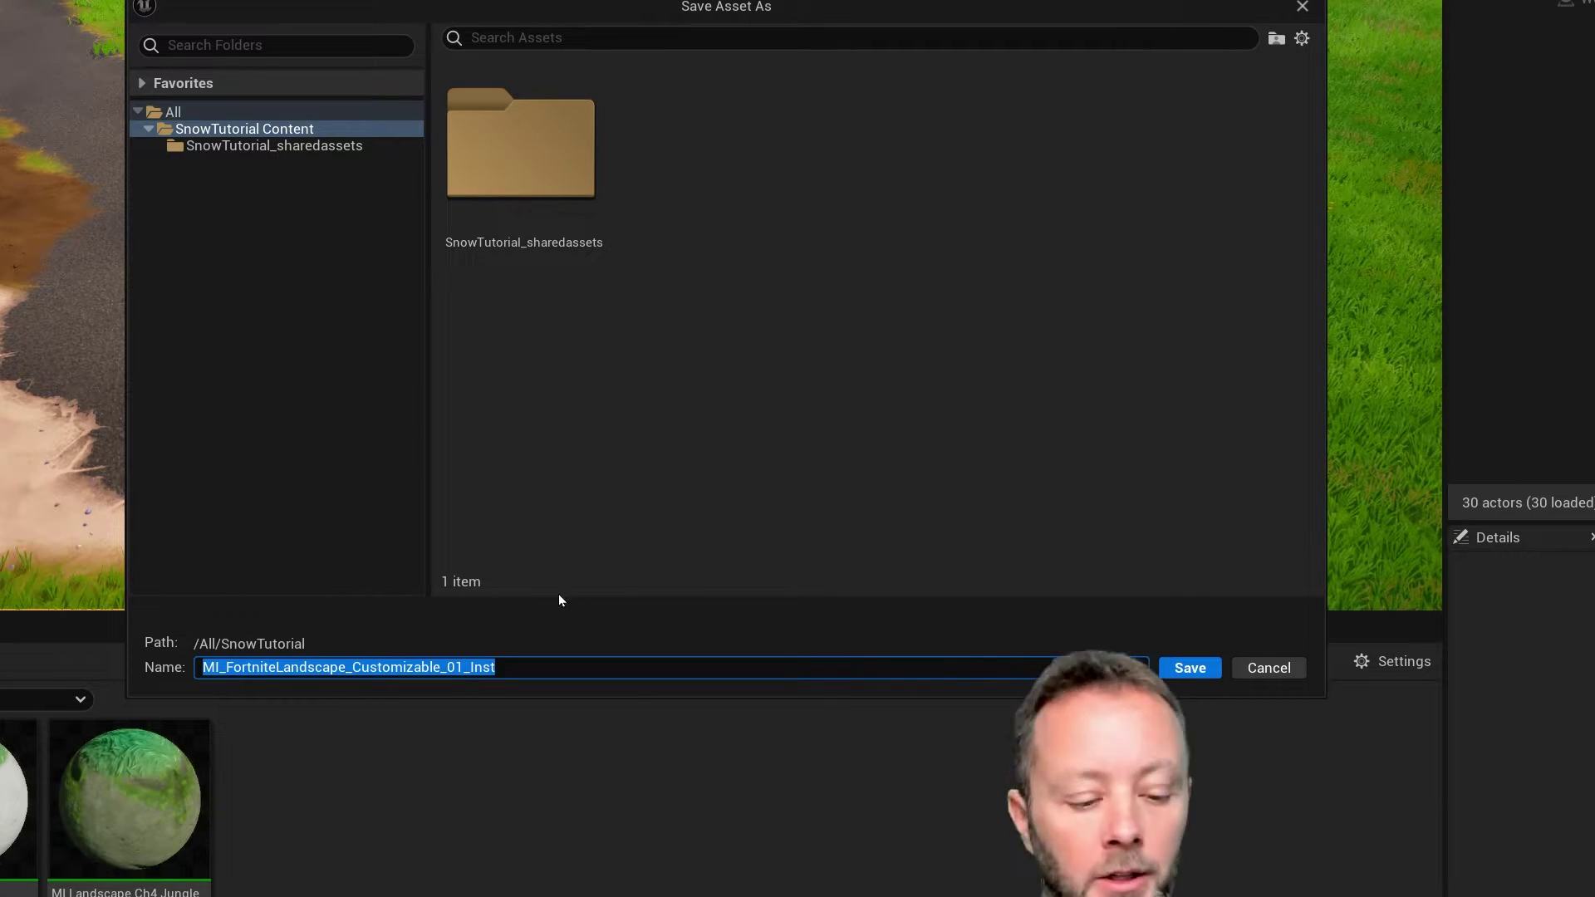
text(CustomSnowMate)
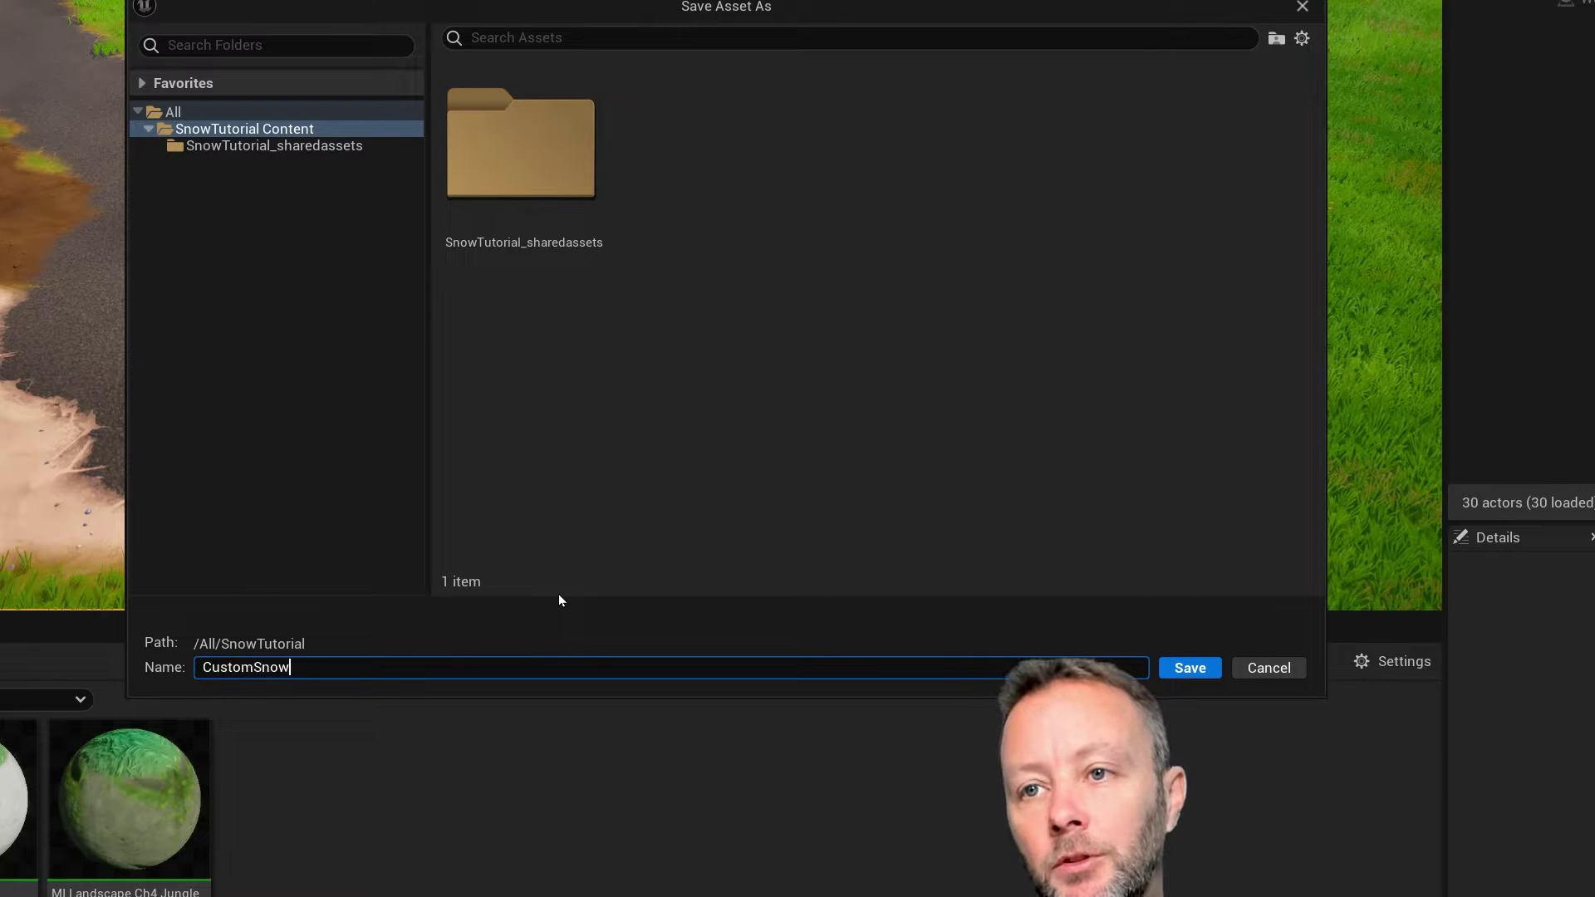
text(rials)
key(Return)
Open the CustomSnowMaterials instance from the SnowTutorial content for editing
click(66, 459)
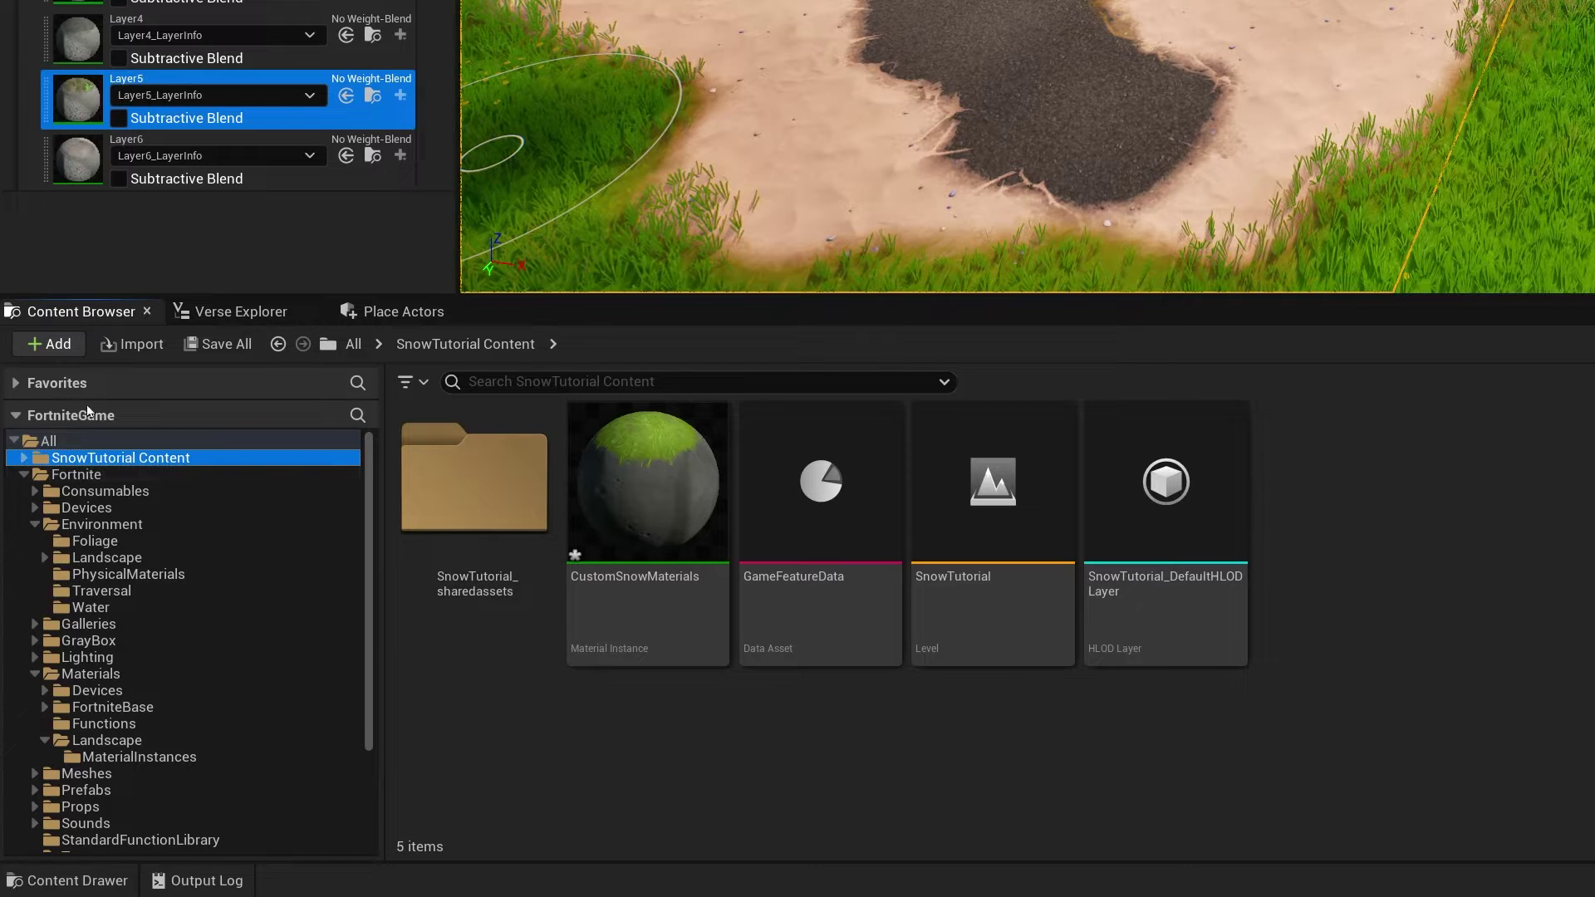
double_click(661, 490)
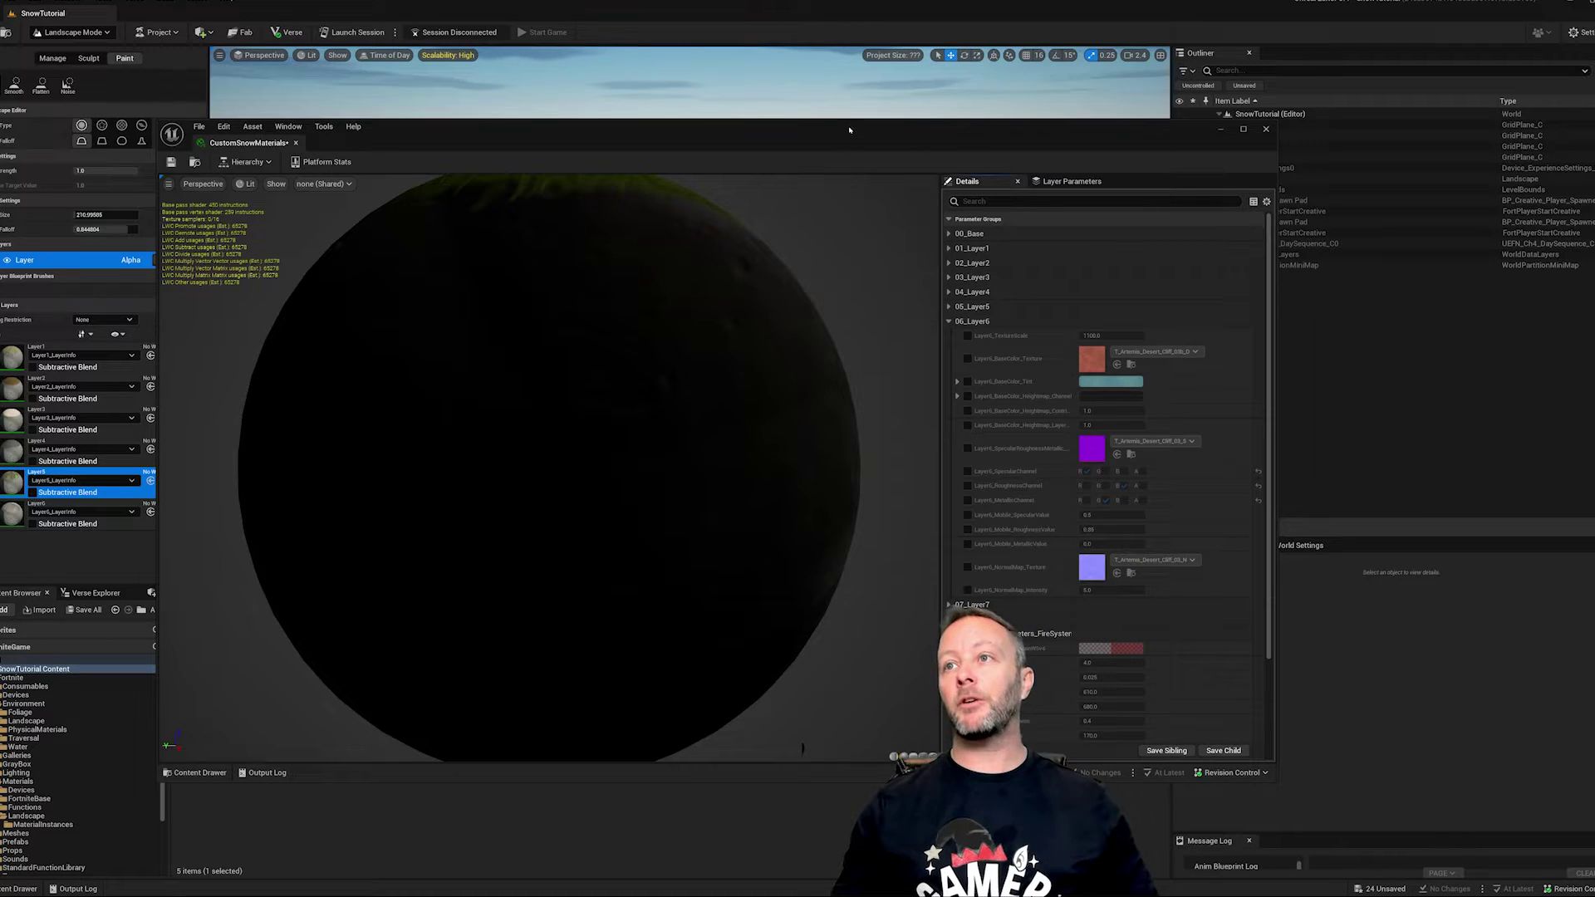
drag(850, 122, 851, 327)
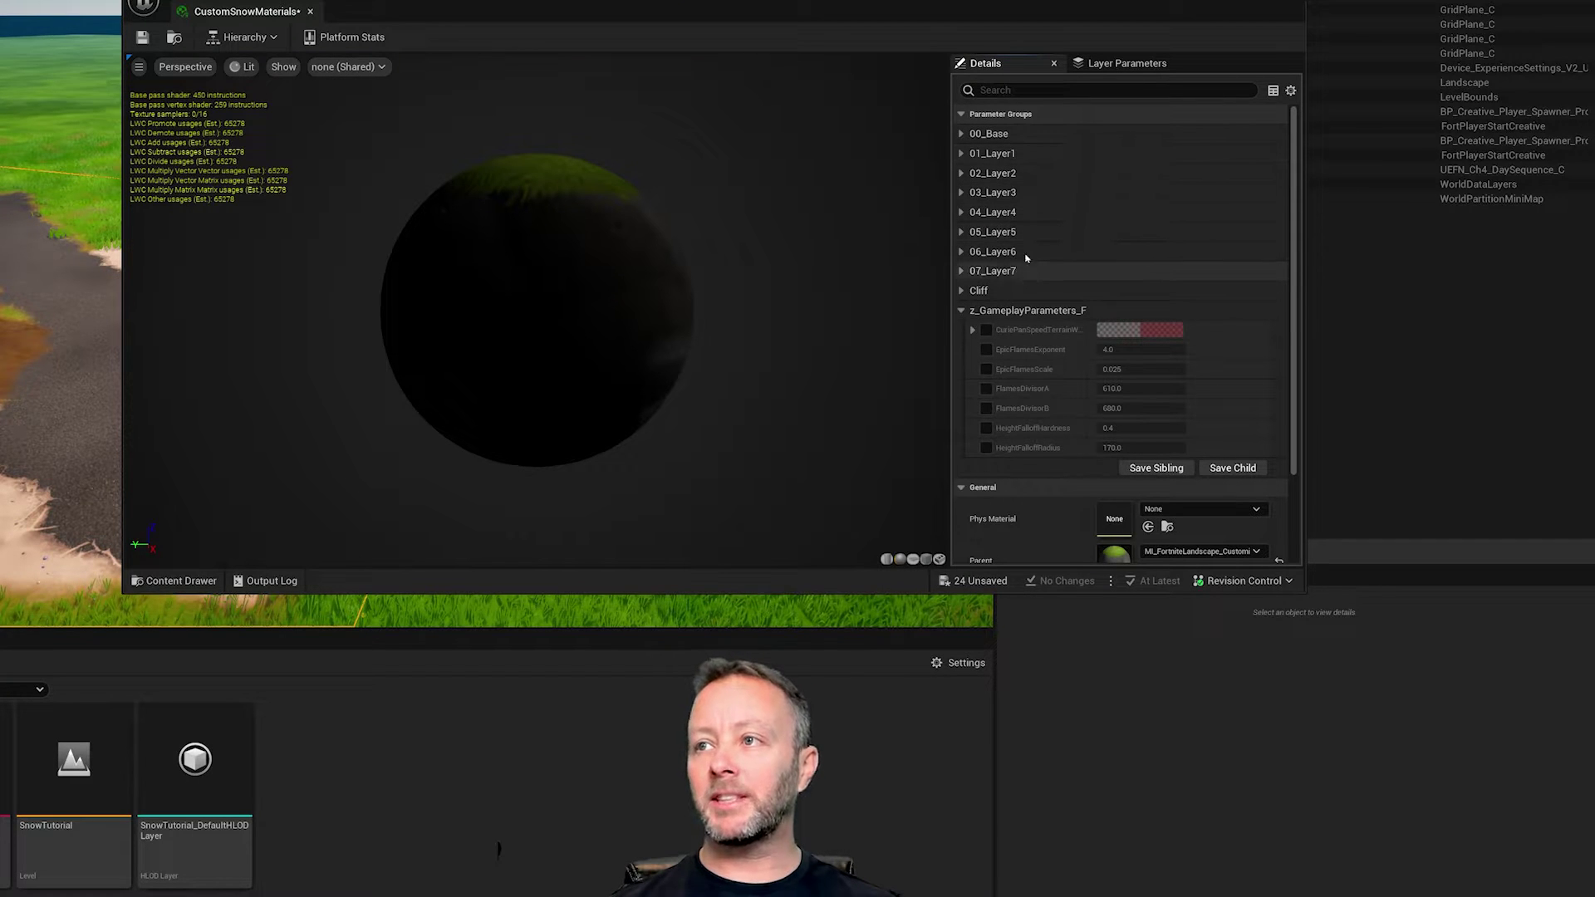
Enable only the base color texture and normal map texture overrides in the 01_Layer1 parameter group
click(963, 155)
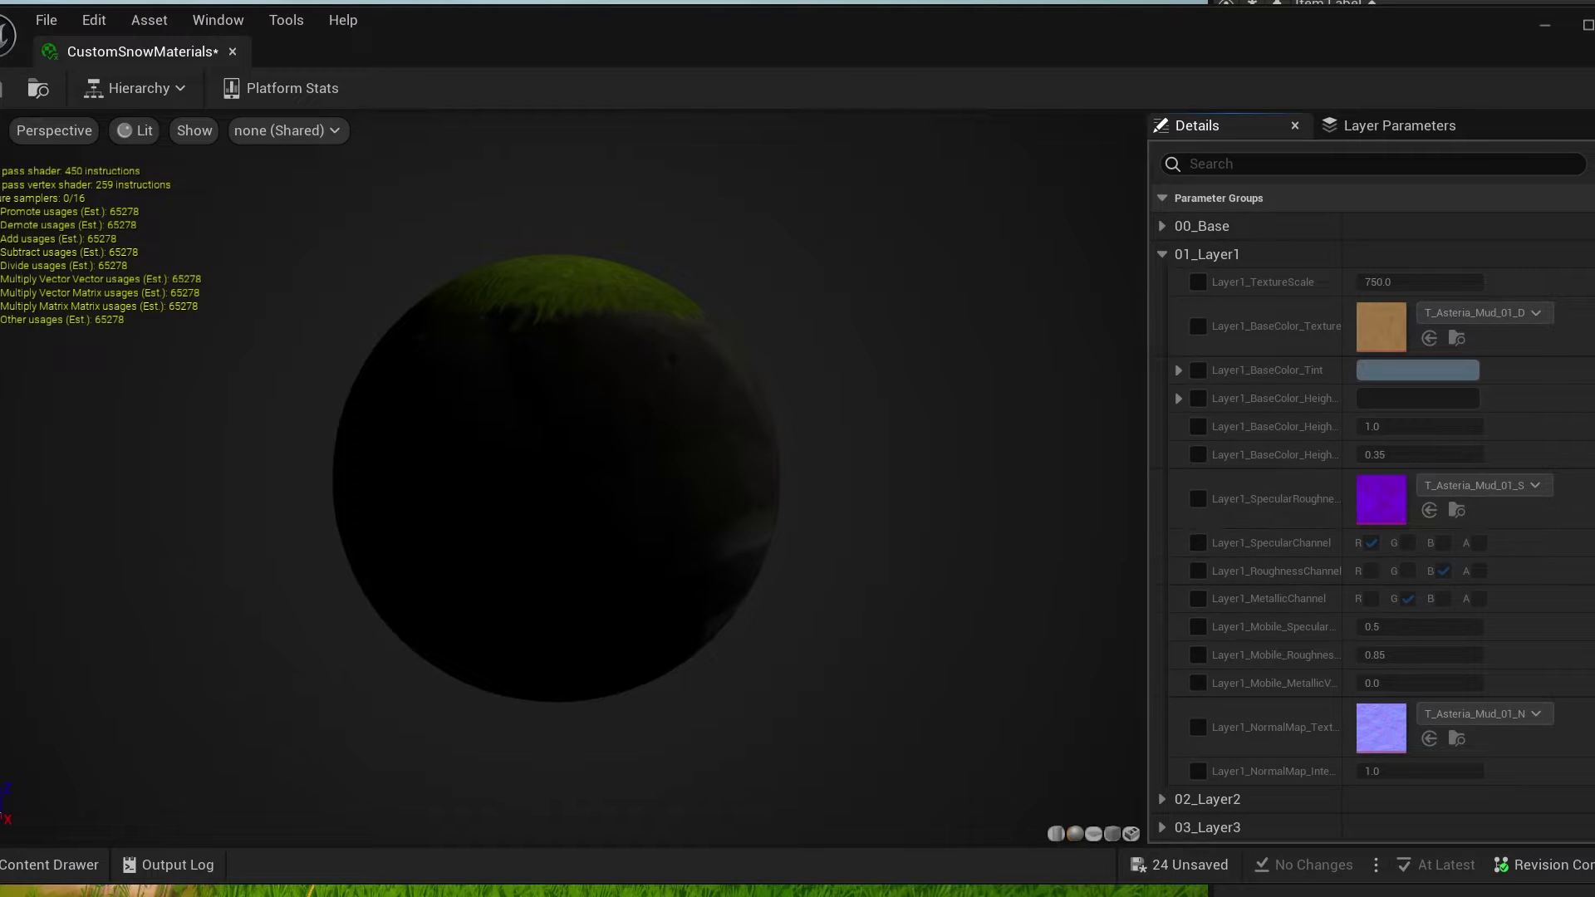
click(1198, 327)
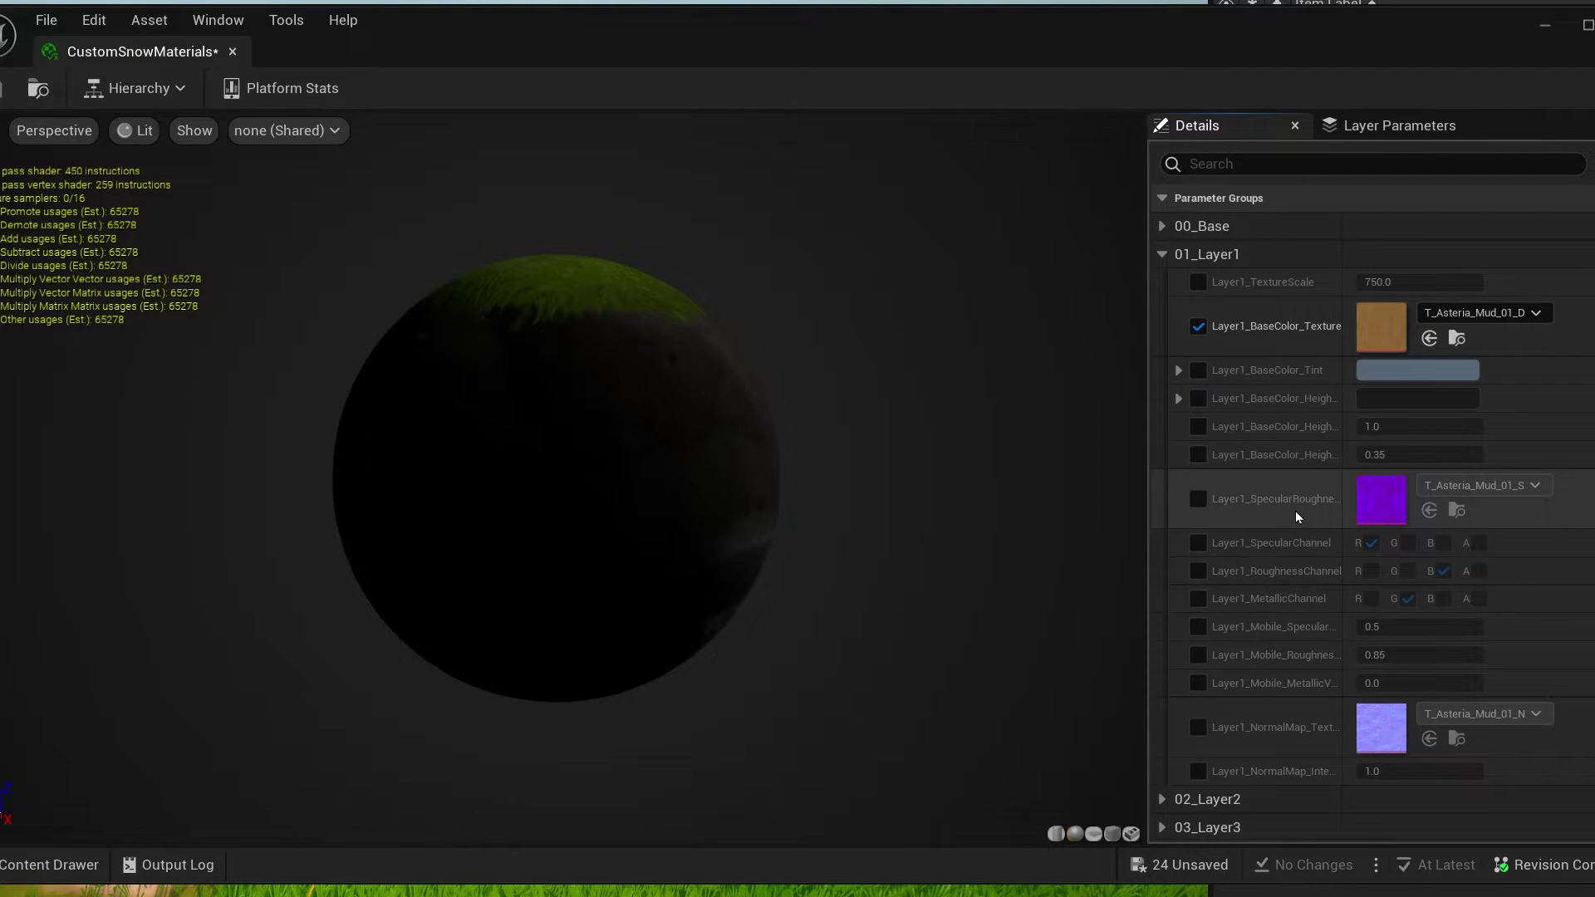
click(1198, 728)
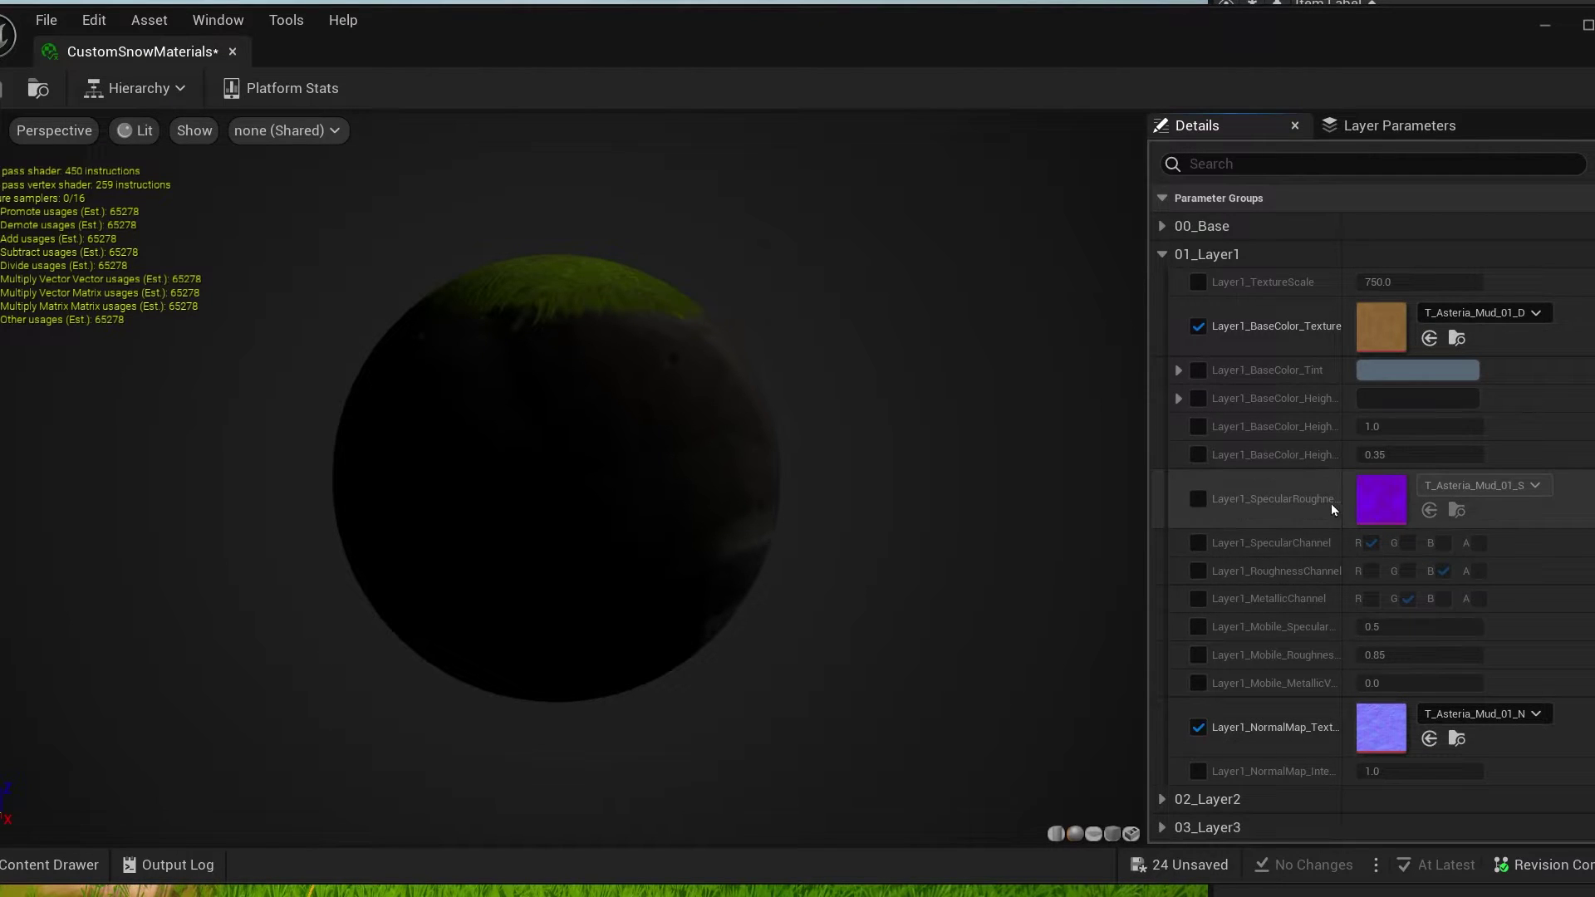
click(1199, 498)
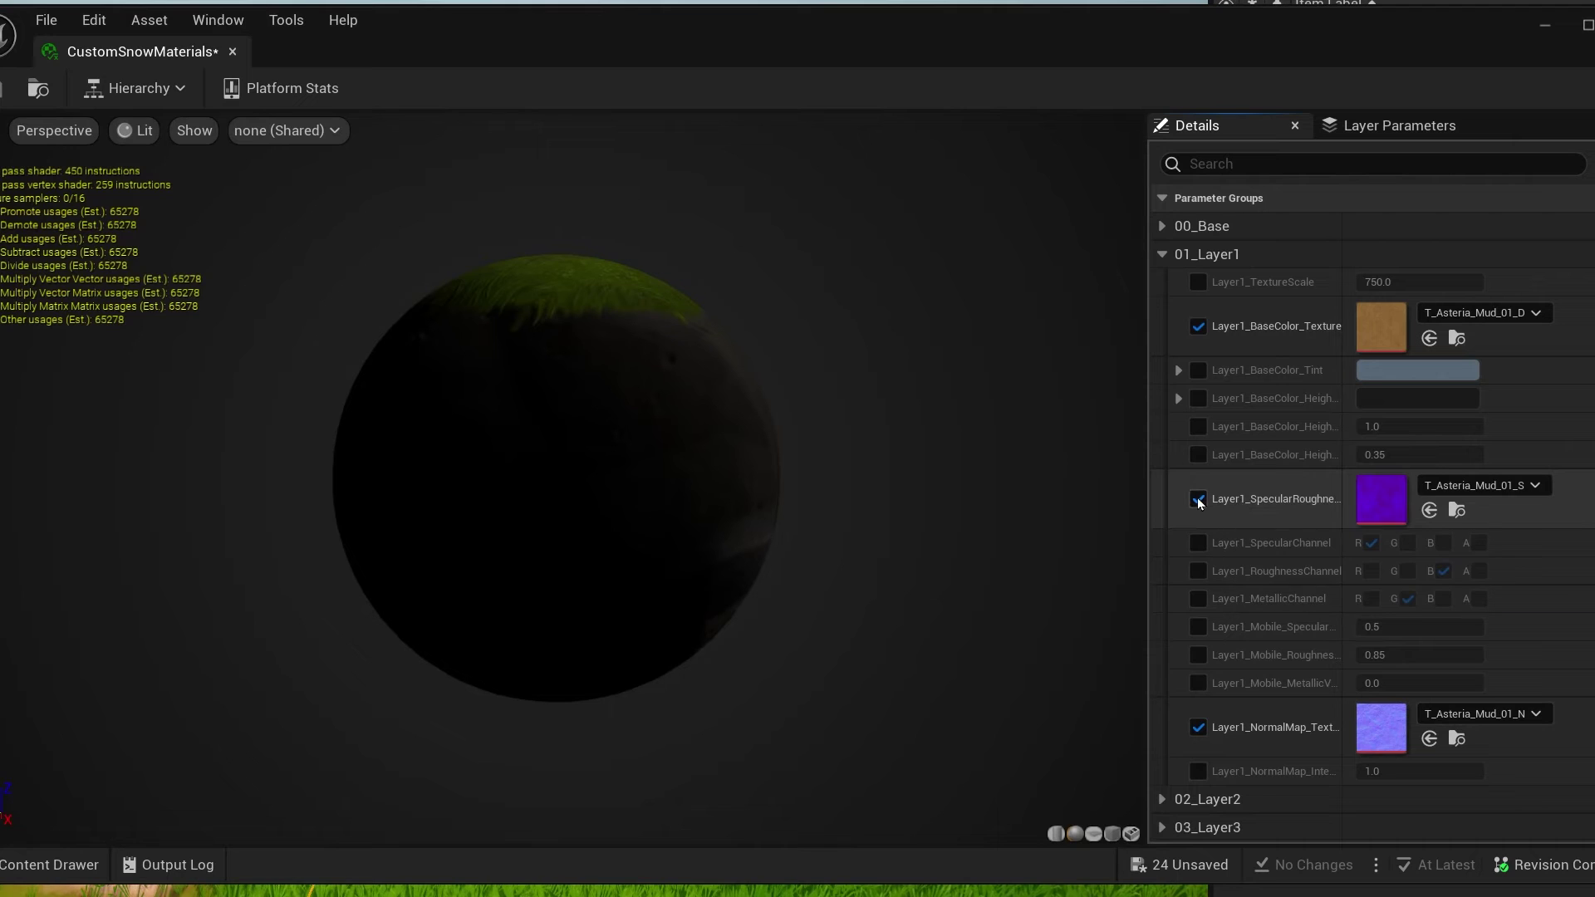
click(1198, 499)
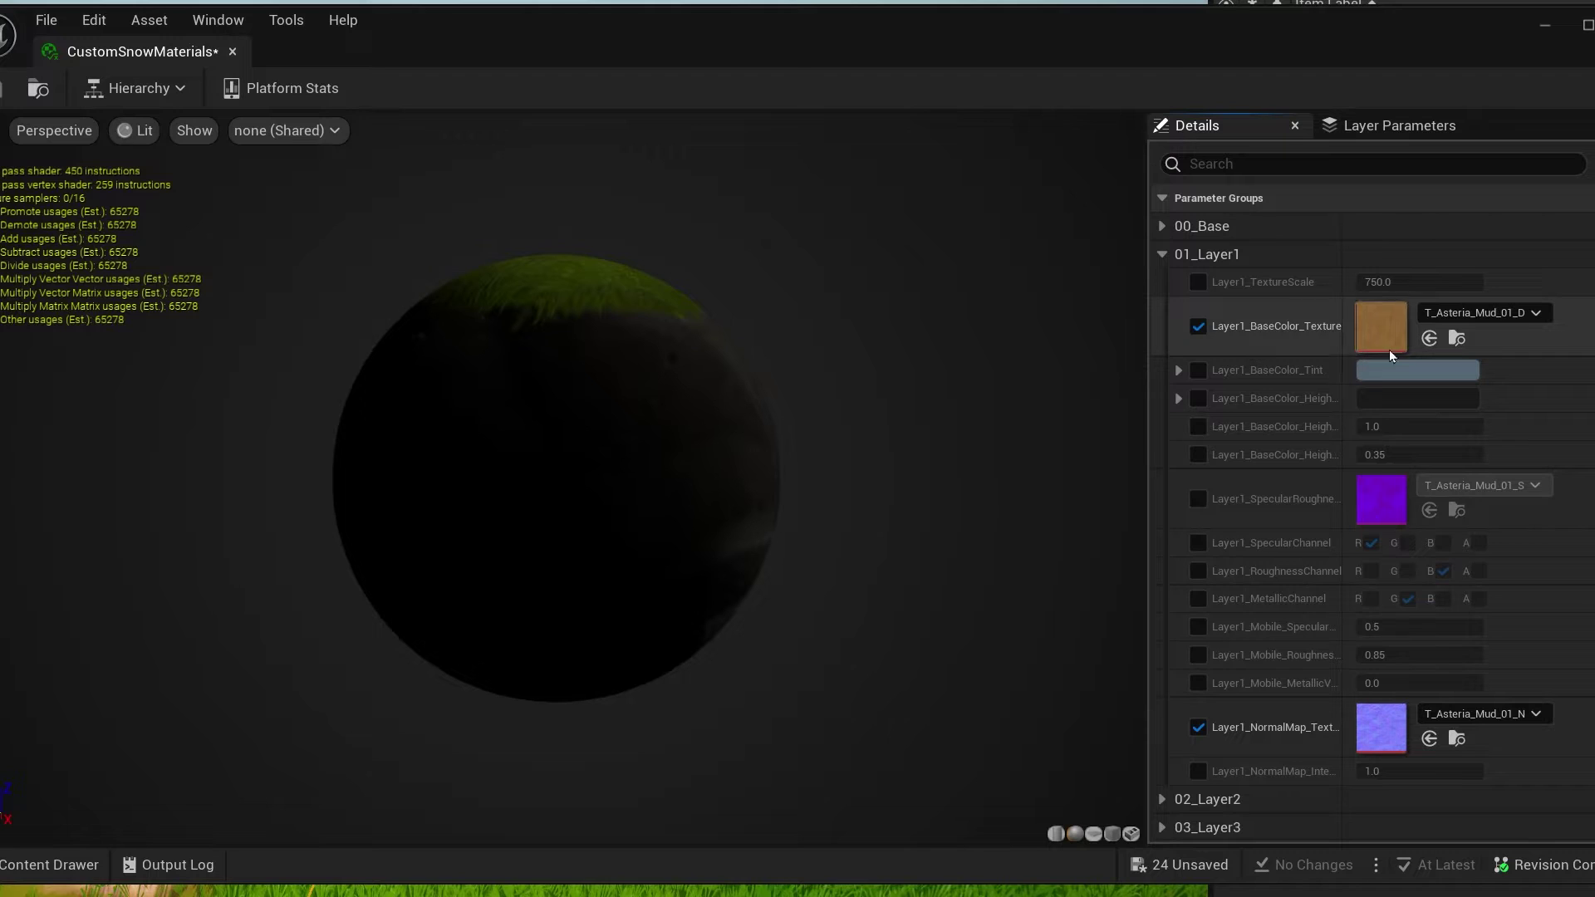
Set Layer1's base color texture to T_Default_BaseColor_White
click(1511, 314)
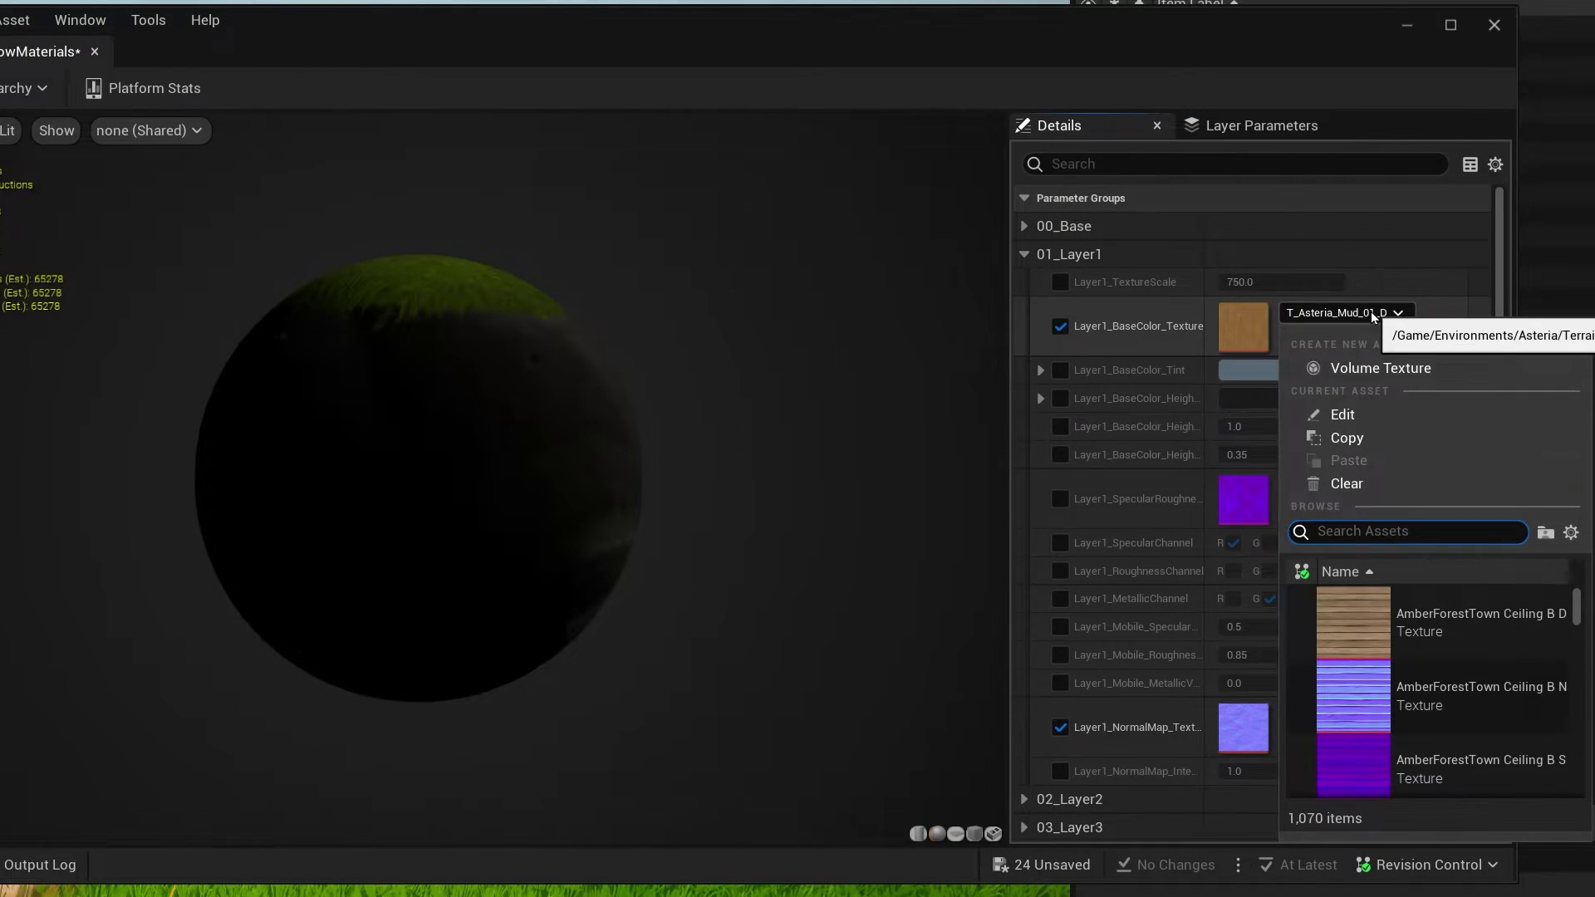
scroll(1453, 727, down, 2)
text(white)
click(1427, 619)
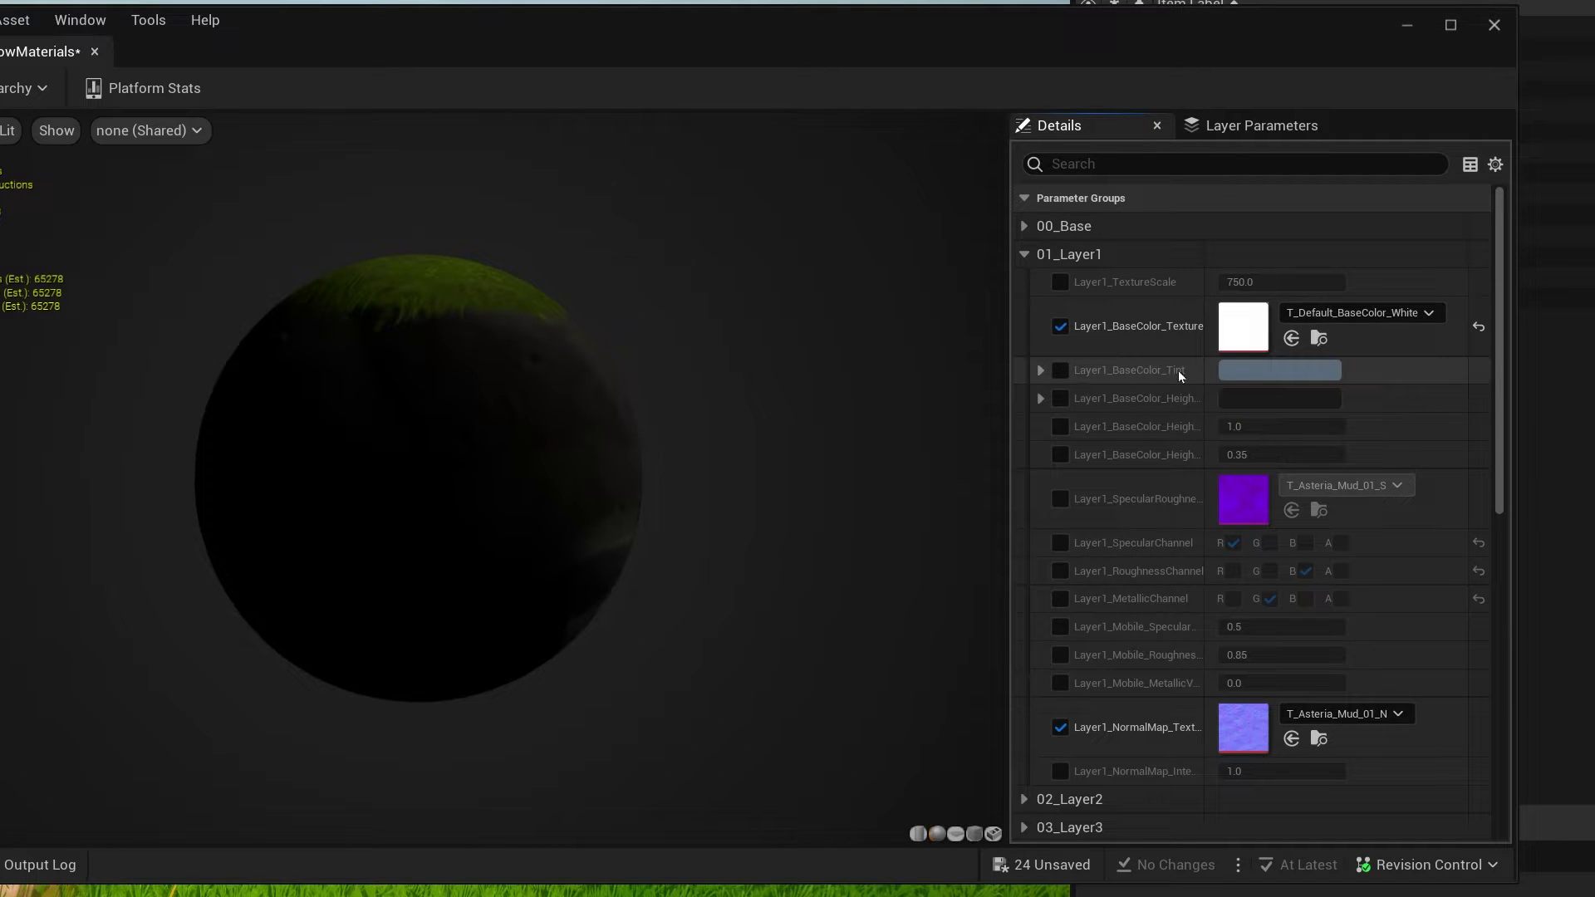
Override Layer1's base color tint with a very light, desaturated blue and save the CustomSnowMaterials instance
click(1057, 370)
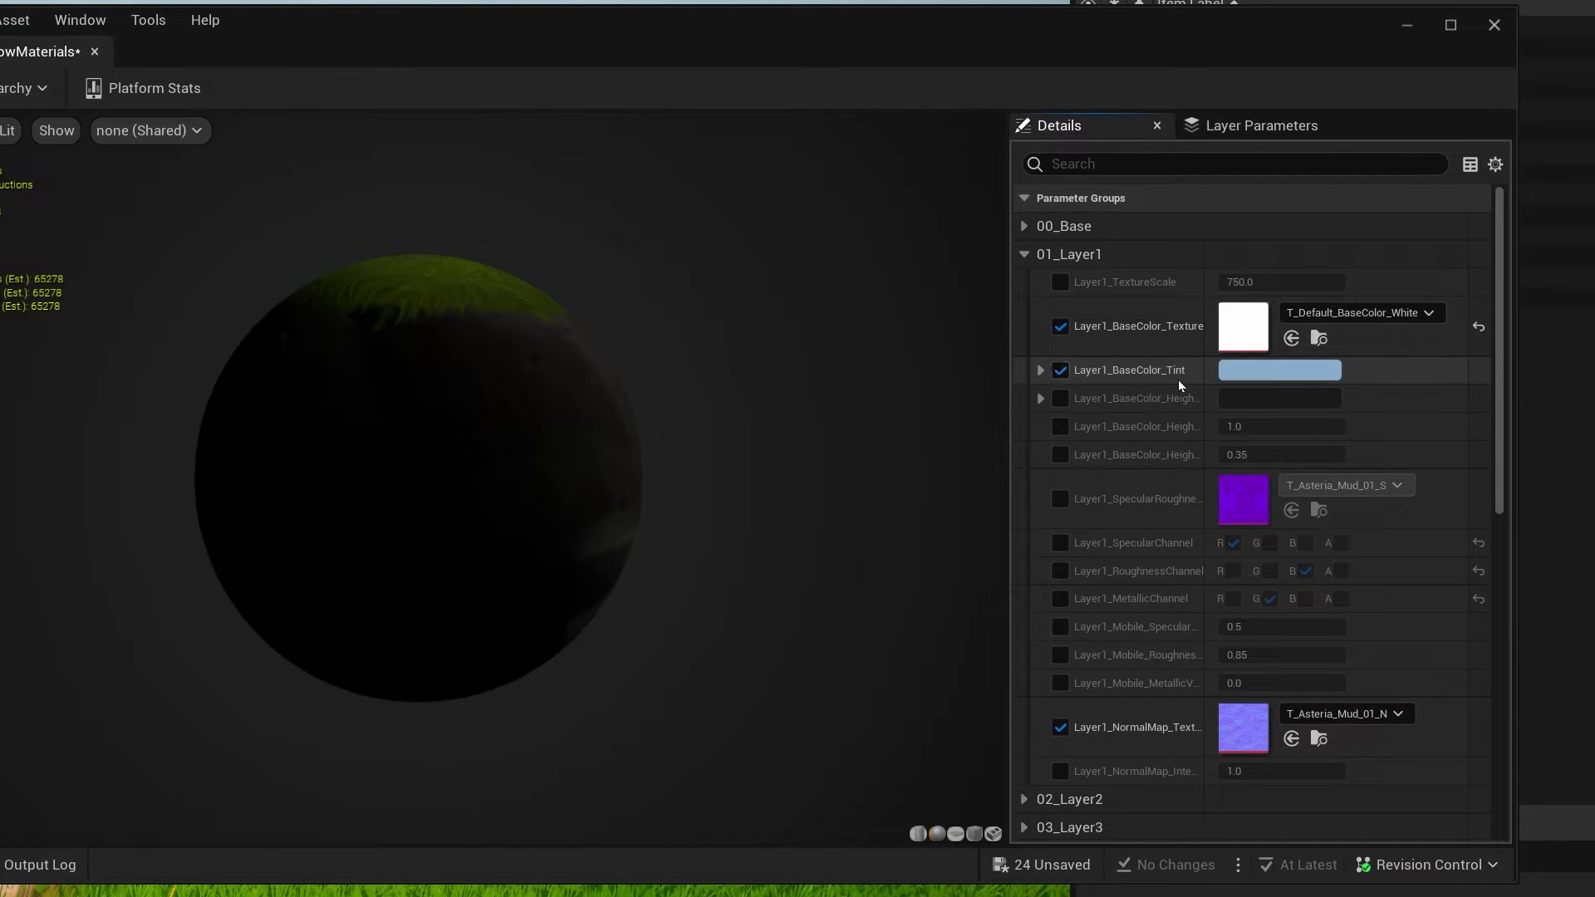
click(1289, 374)
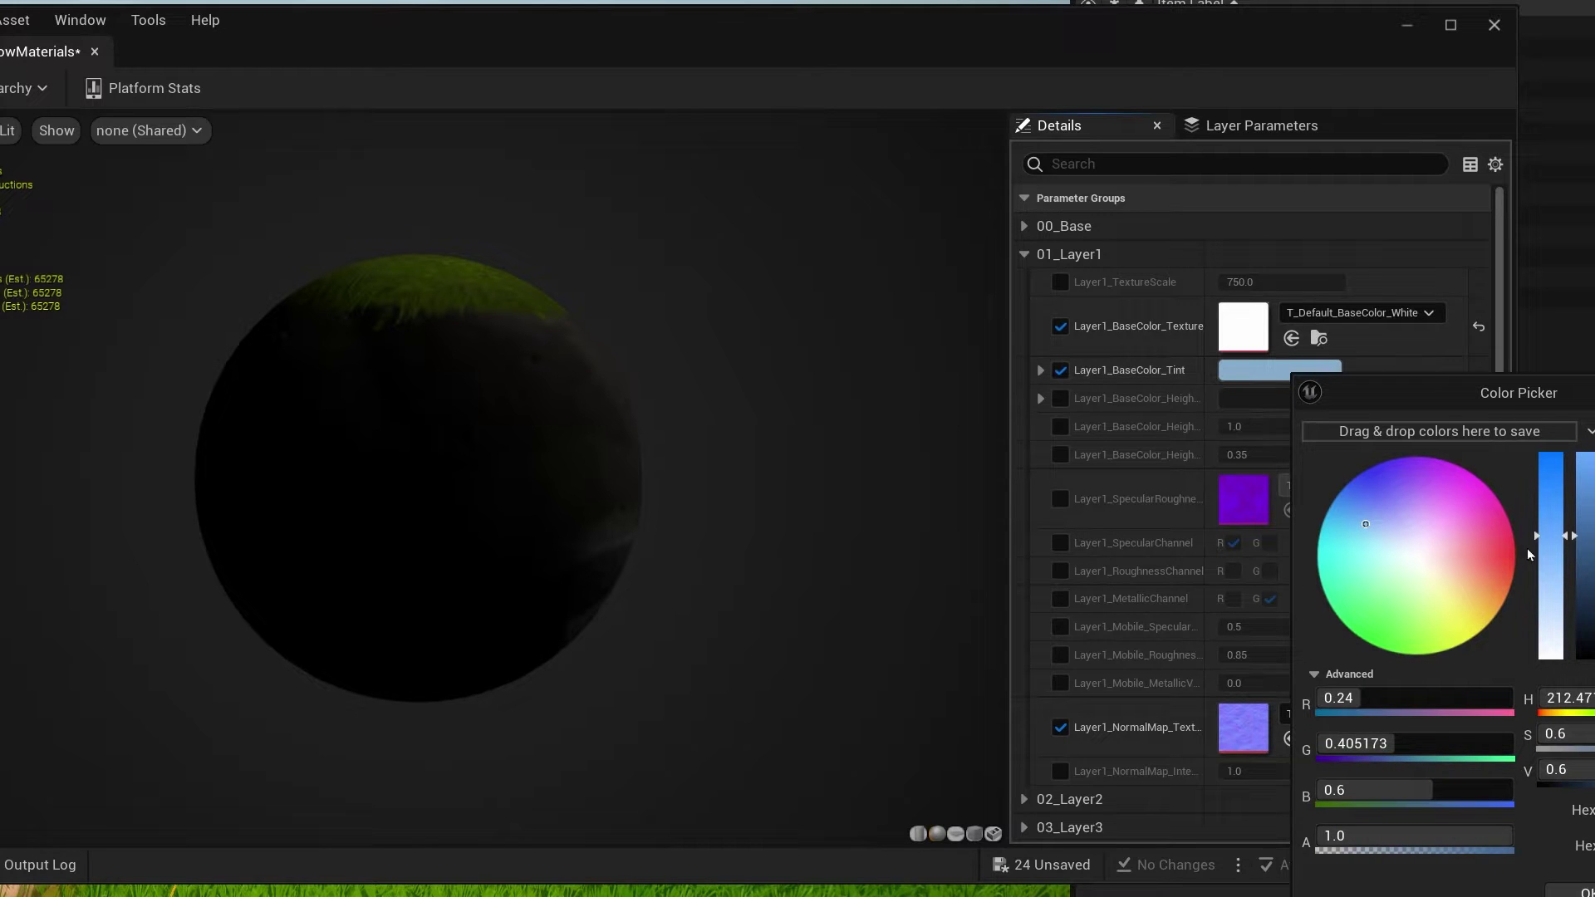
drag(1555, 561, 1561, 607)
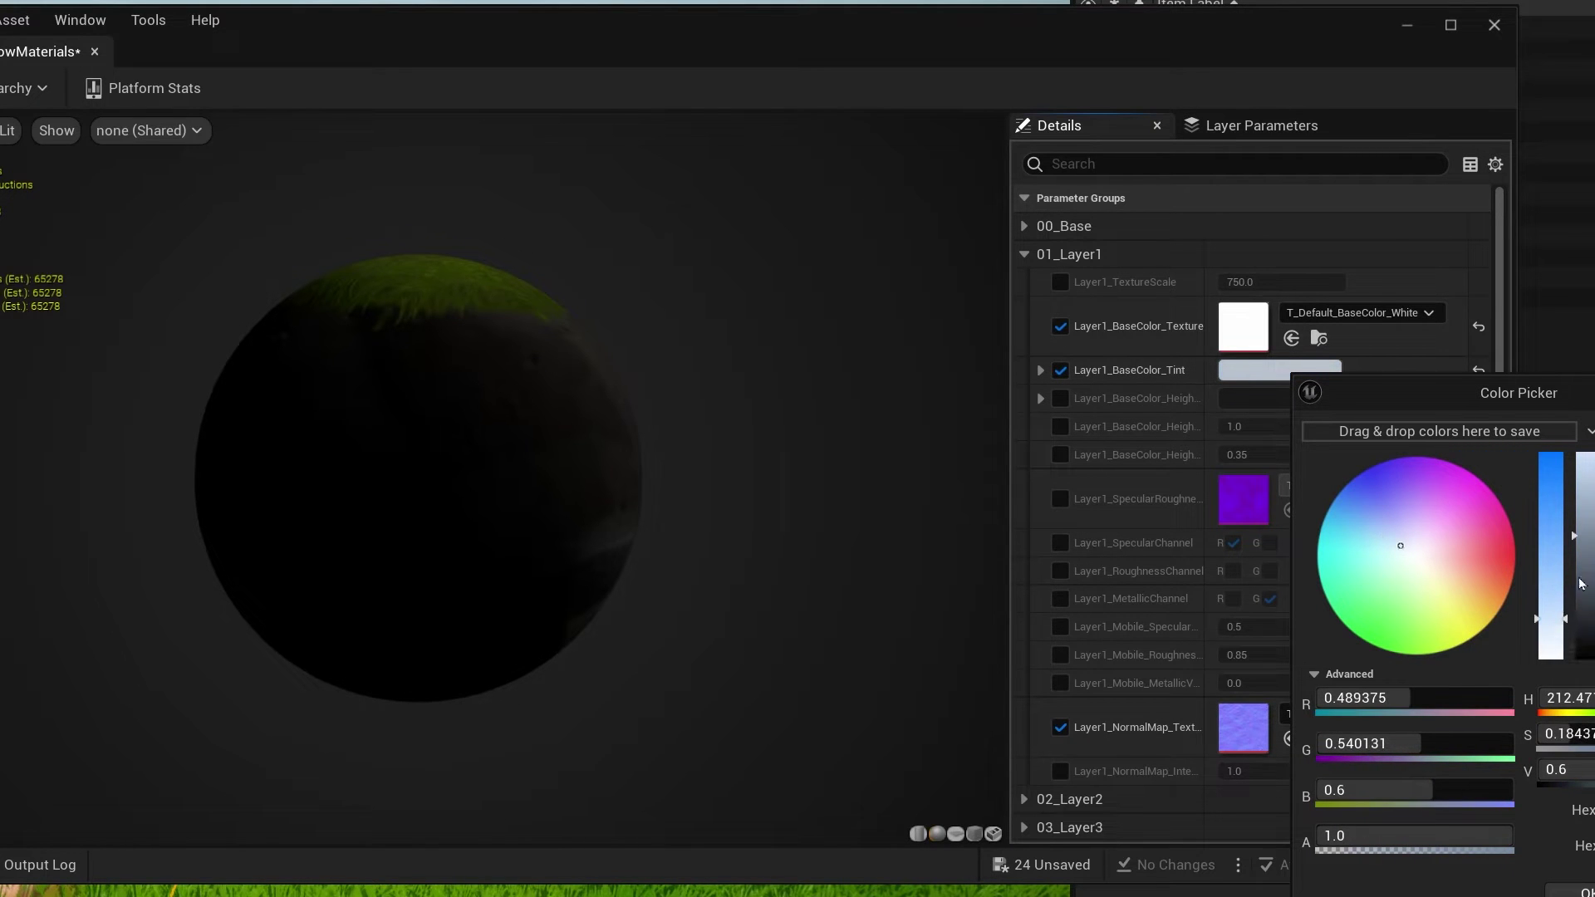
drag(1591, 540, 1590, 497)
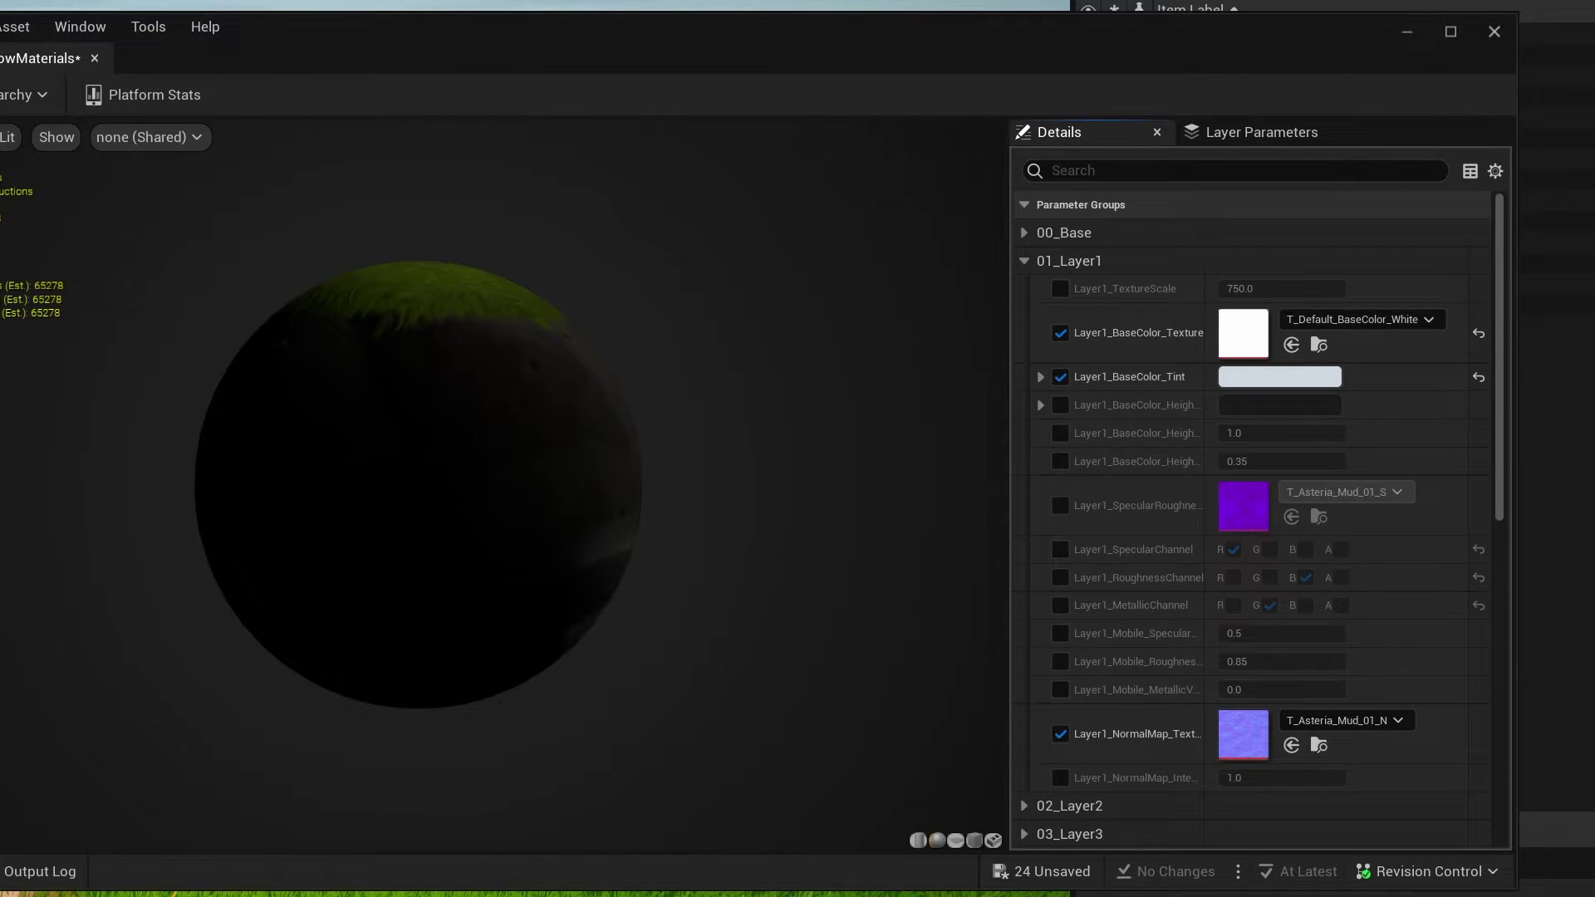
key(ctrl+s)
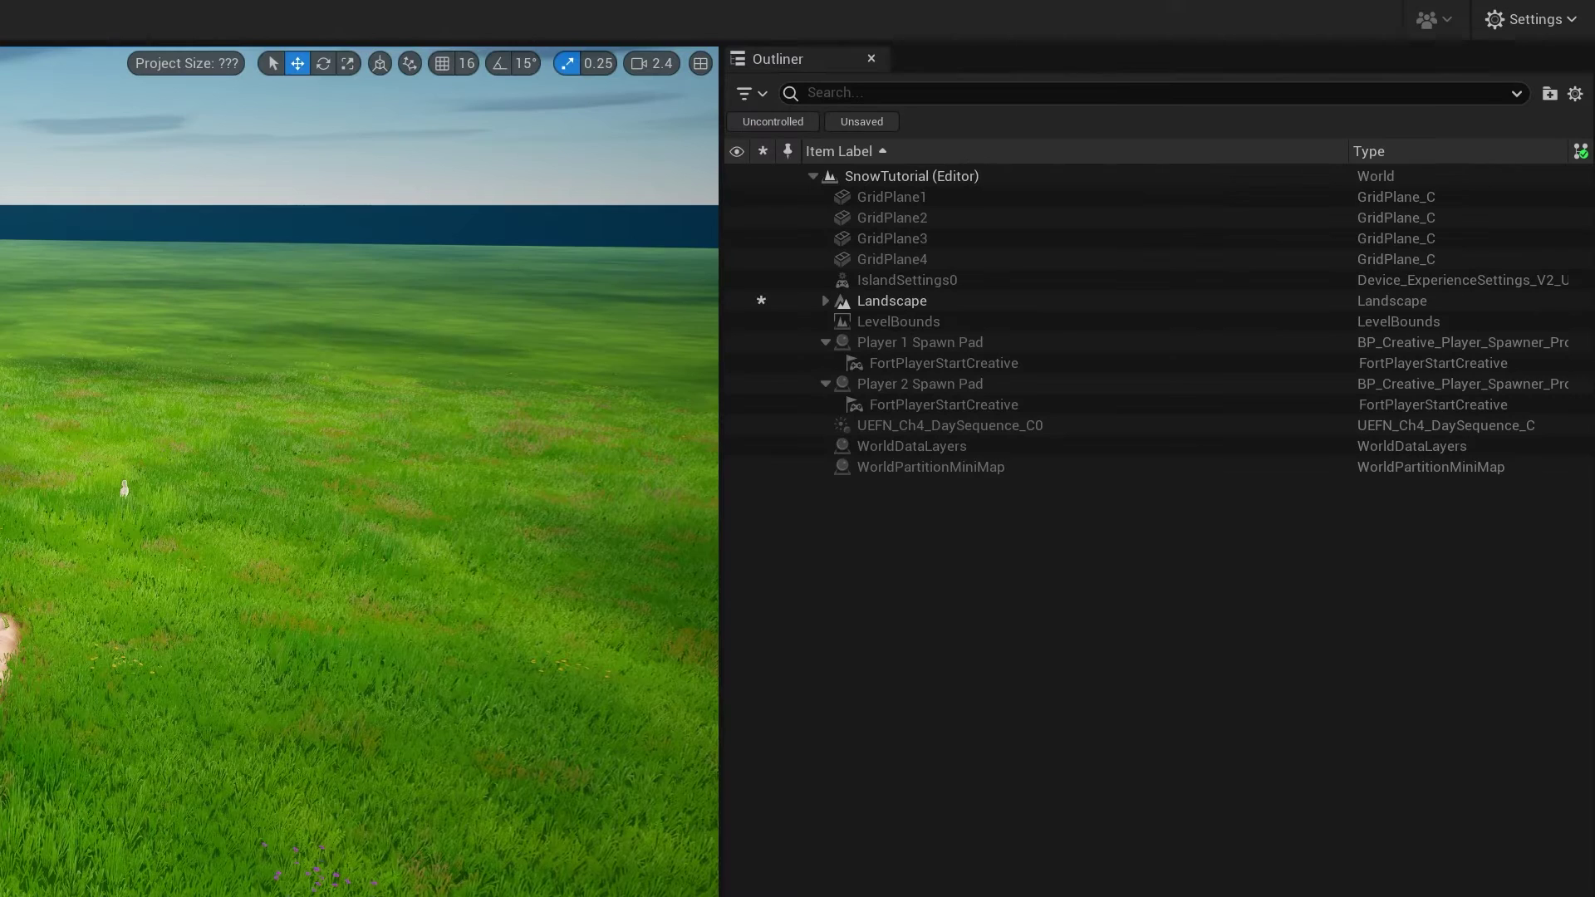
Assign CustomSnowMaterials as the Landscape Material of the Landscape actor
click(893, 301)
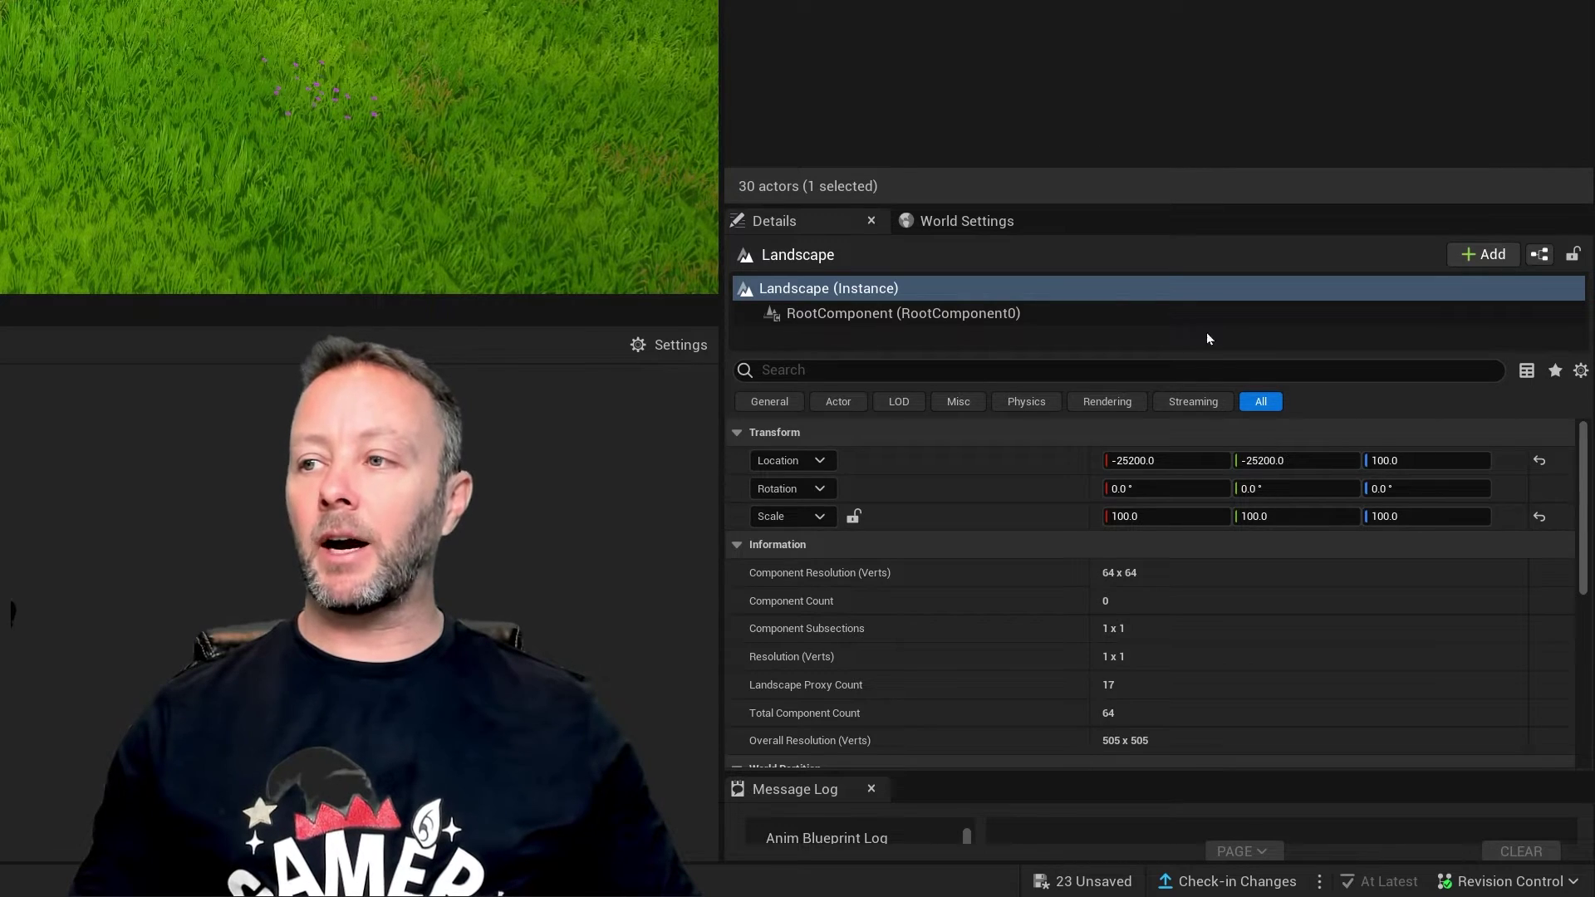
scroll(1313, 640, down, 5)
scroll(1313, 639, down, 2)
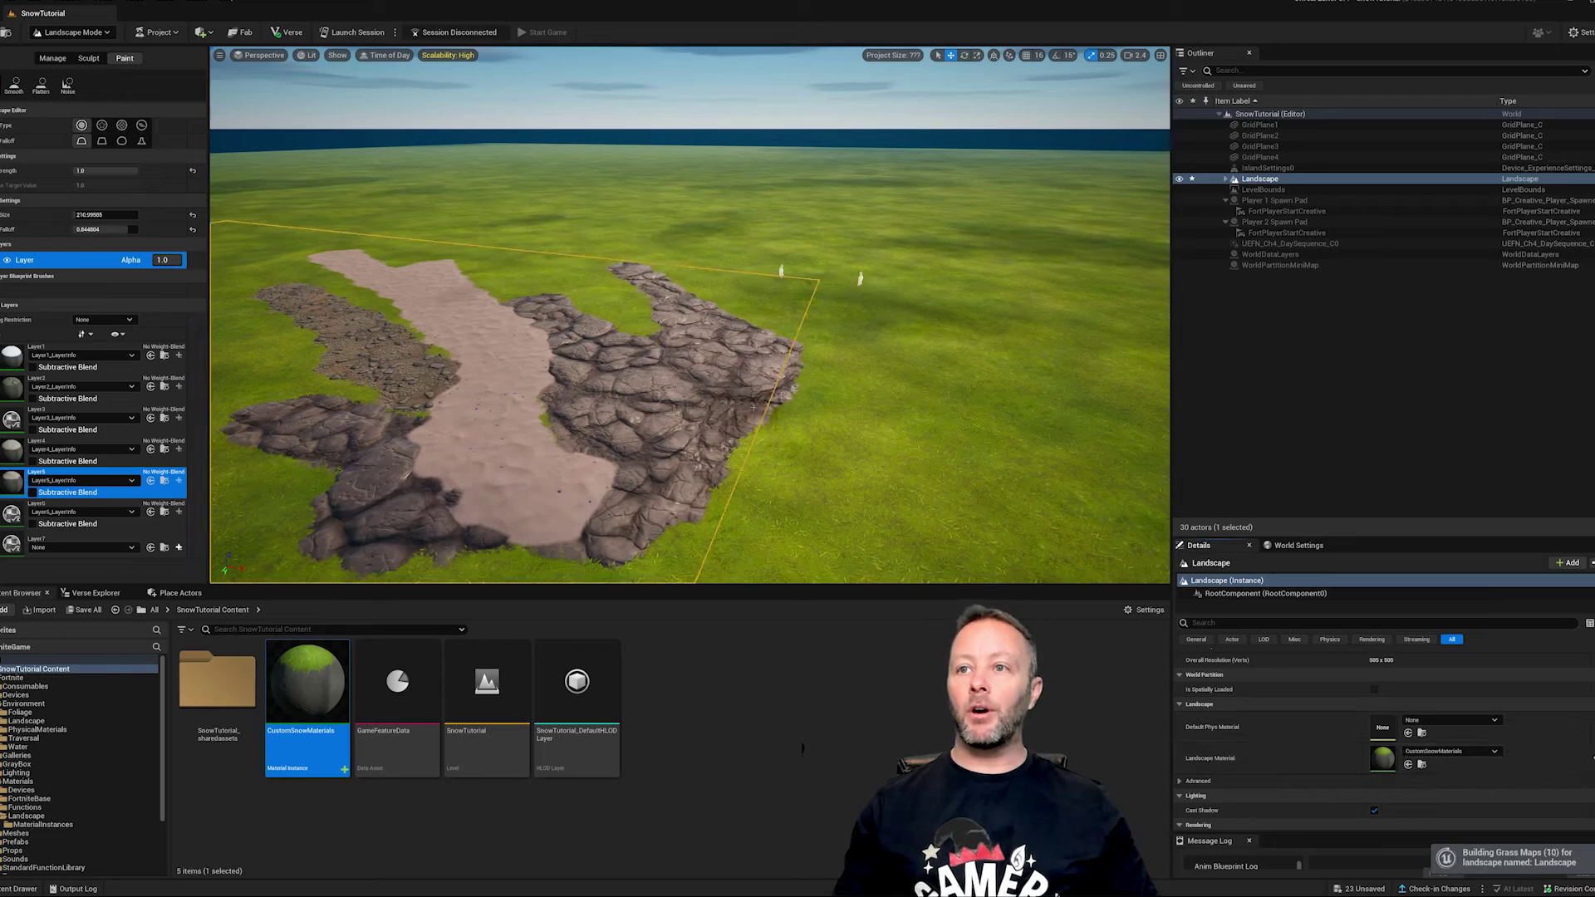
mouse_move(754, 407)
right_down()
mouse_move(681, 432)
mouse_move(793, 395)
right_up()
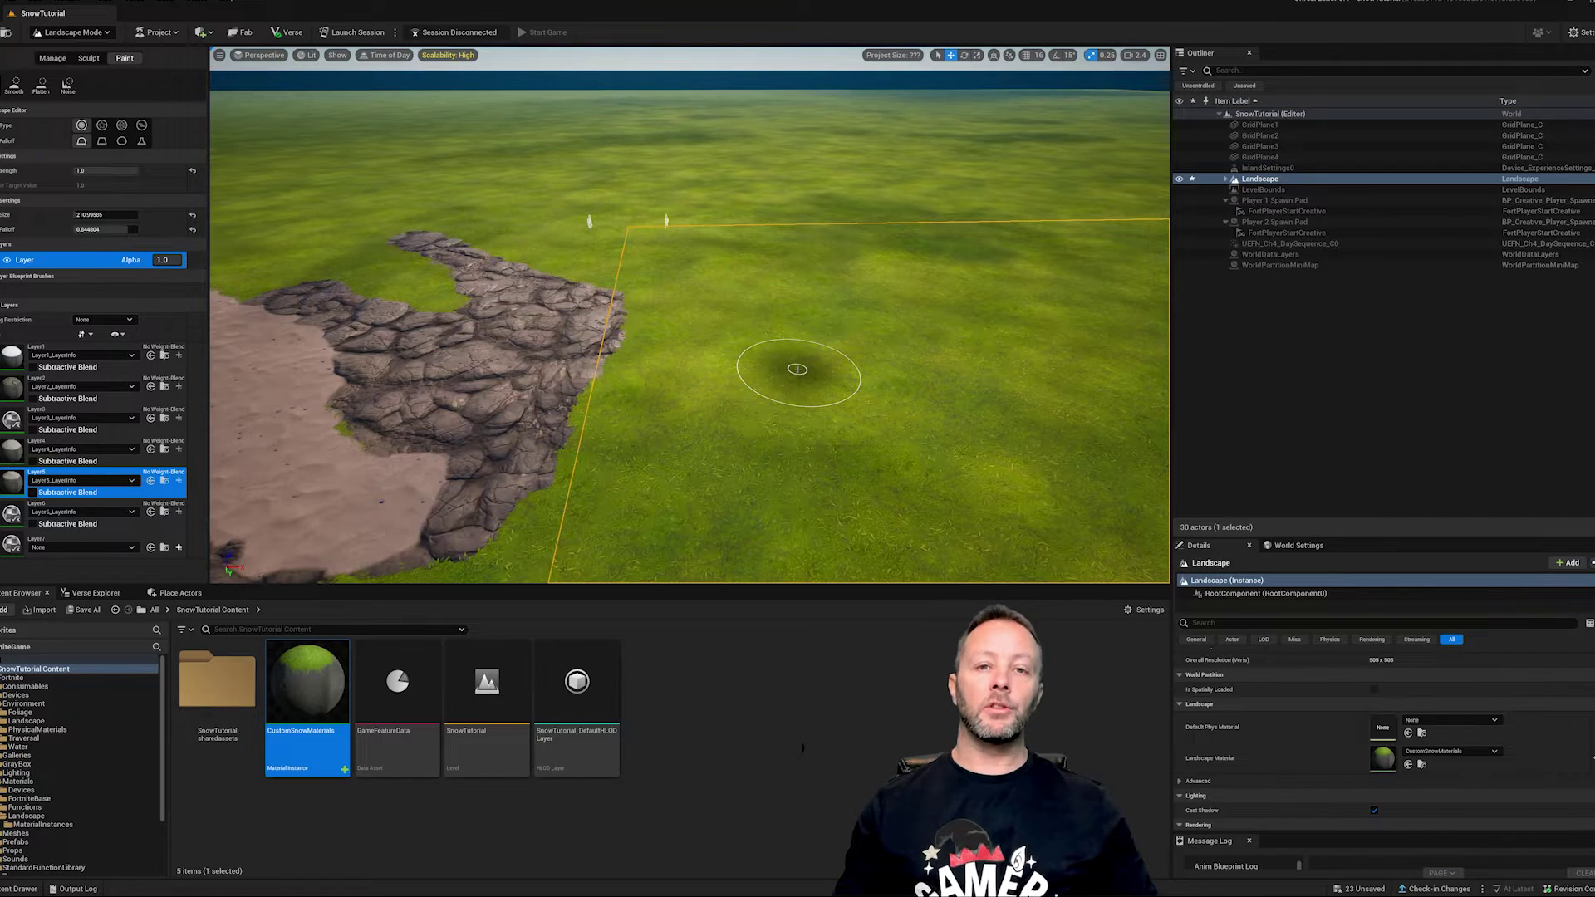
Paint a large patch of Layer1 snow onto the grass beside the rocks and examine it up close
click(15, 357)
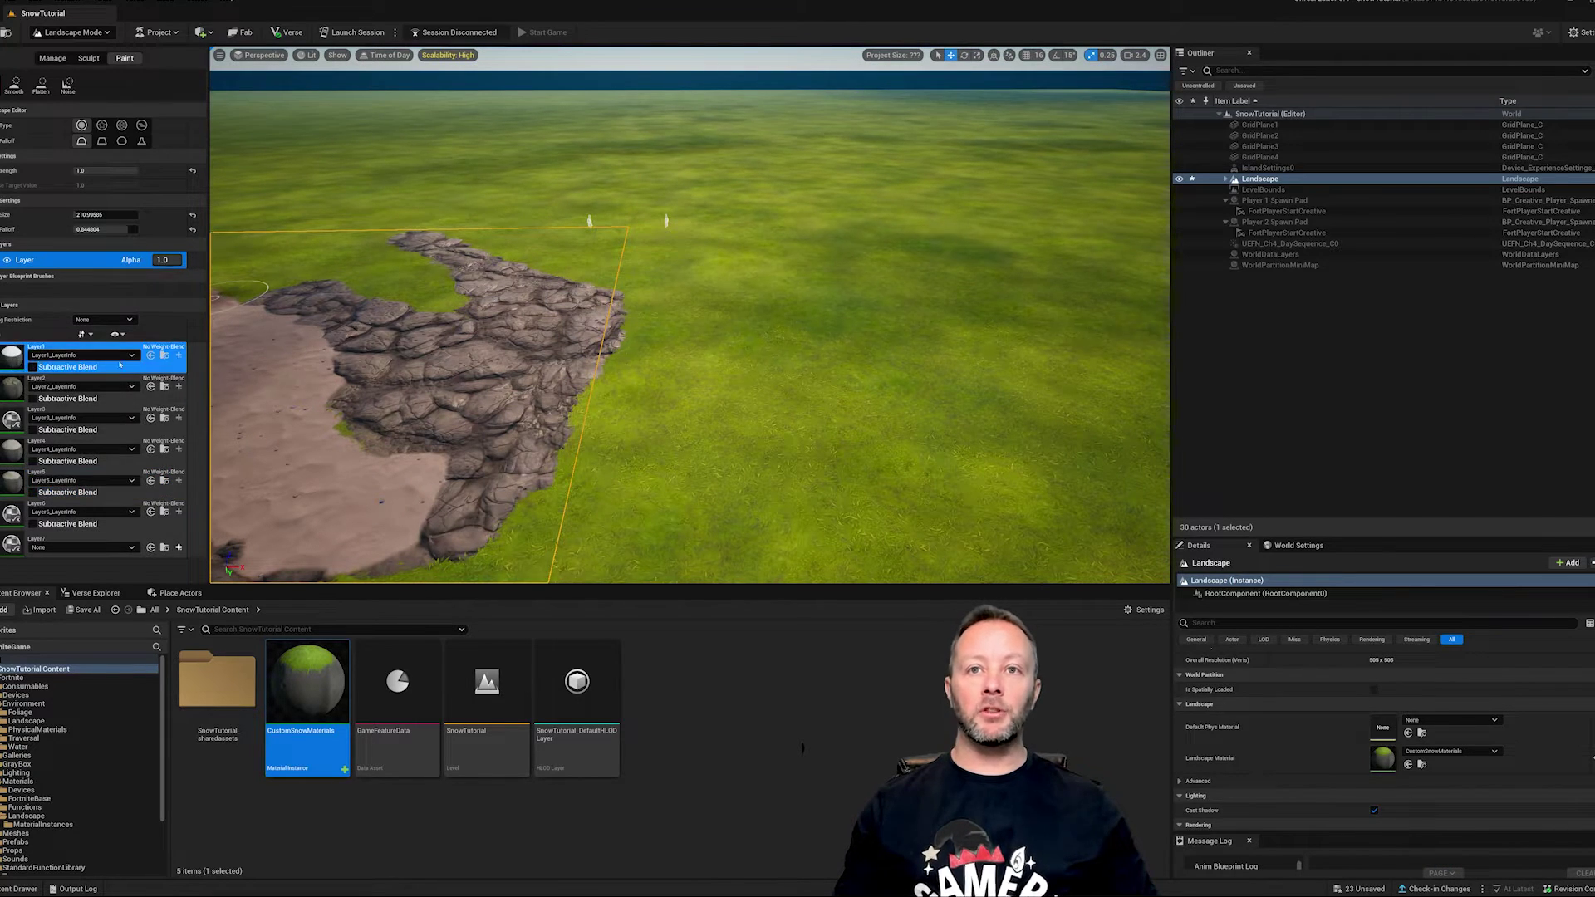
mouse_move(752, 341)
mouse_down()
mouse_move(682, 465)
mouse_move(997, 515)
mouse_move(934, 495)
mouse_up()
mouse_move(934, 495)
right_down()
mouse_move(1122, 594)
mouse_move(1030, 569)
mouse_move(864, 581)
mouse_move(731, 615)
mouse_move(714, 594)
right_up()
key(w)
key(w)
key(w)
scroll(805, 385, up, 4)
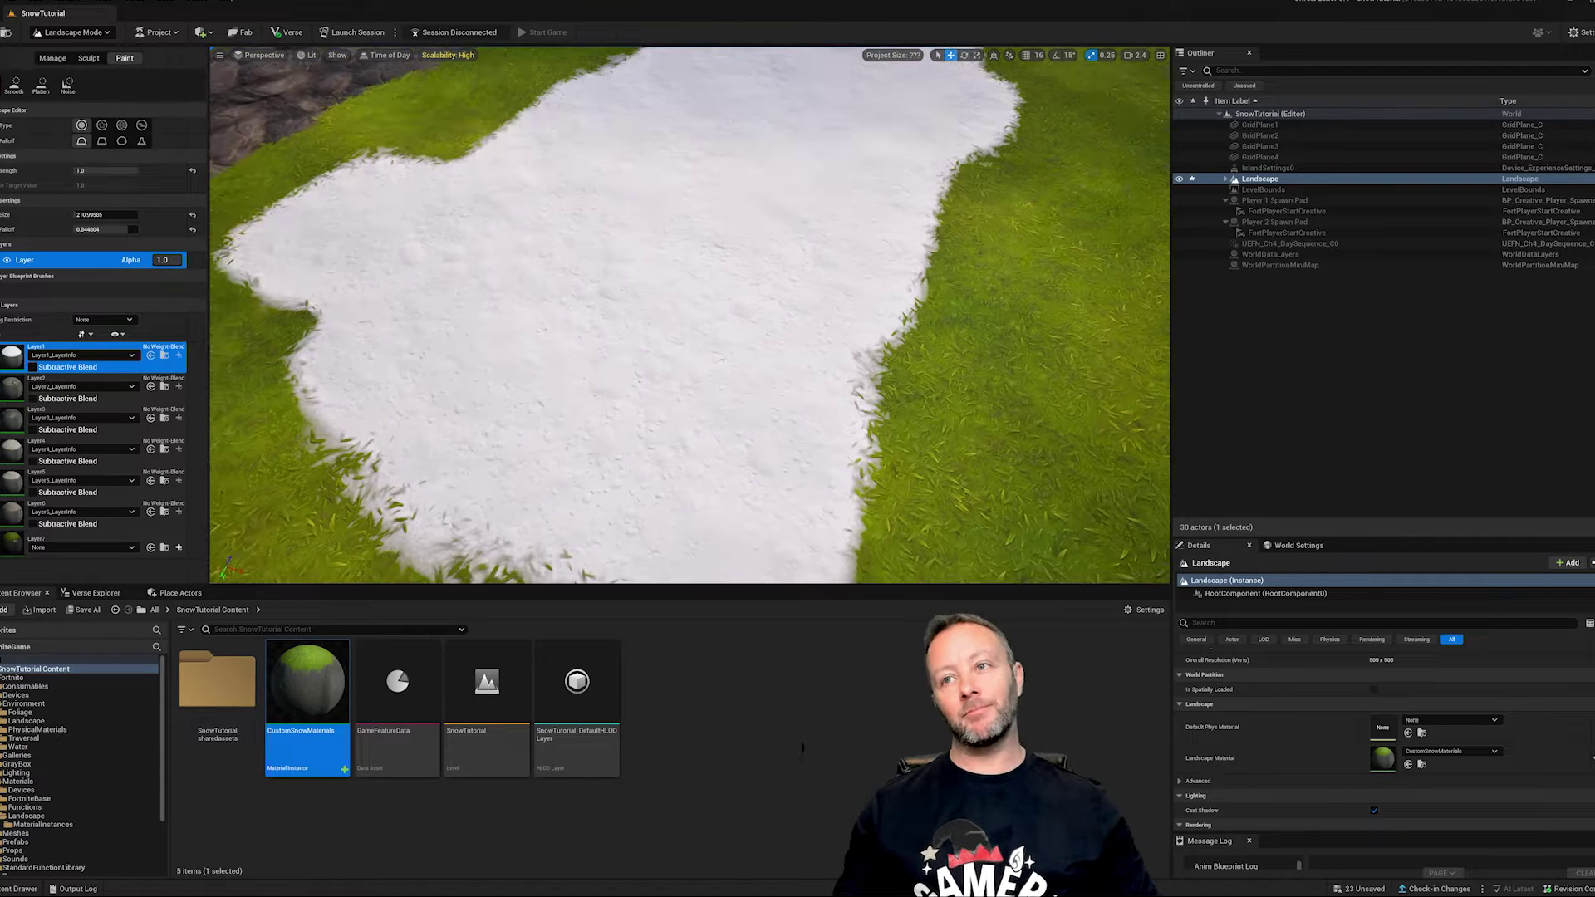
scroll(689, 316, up, 4)
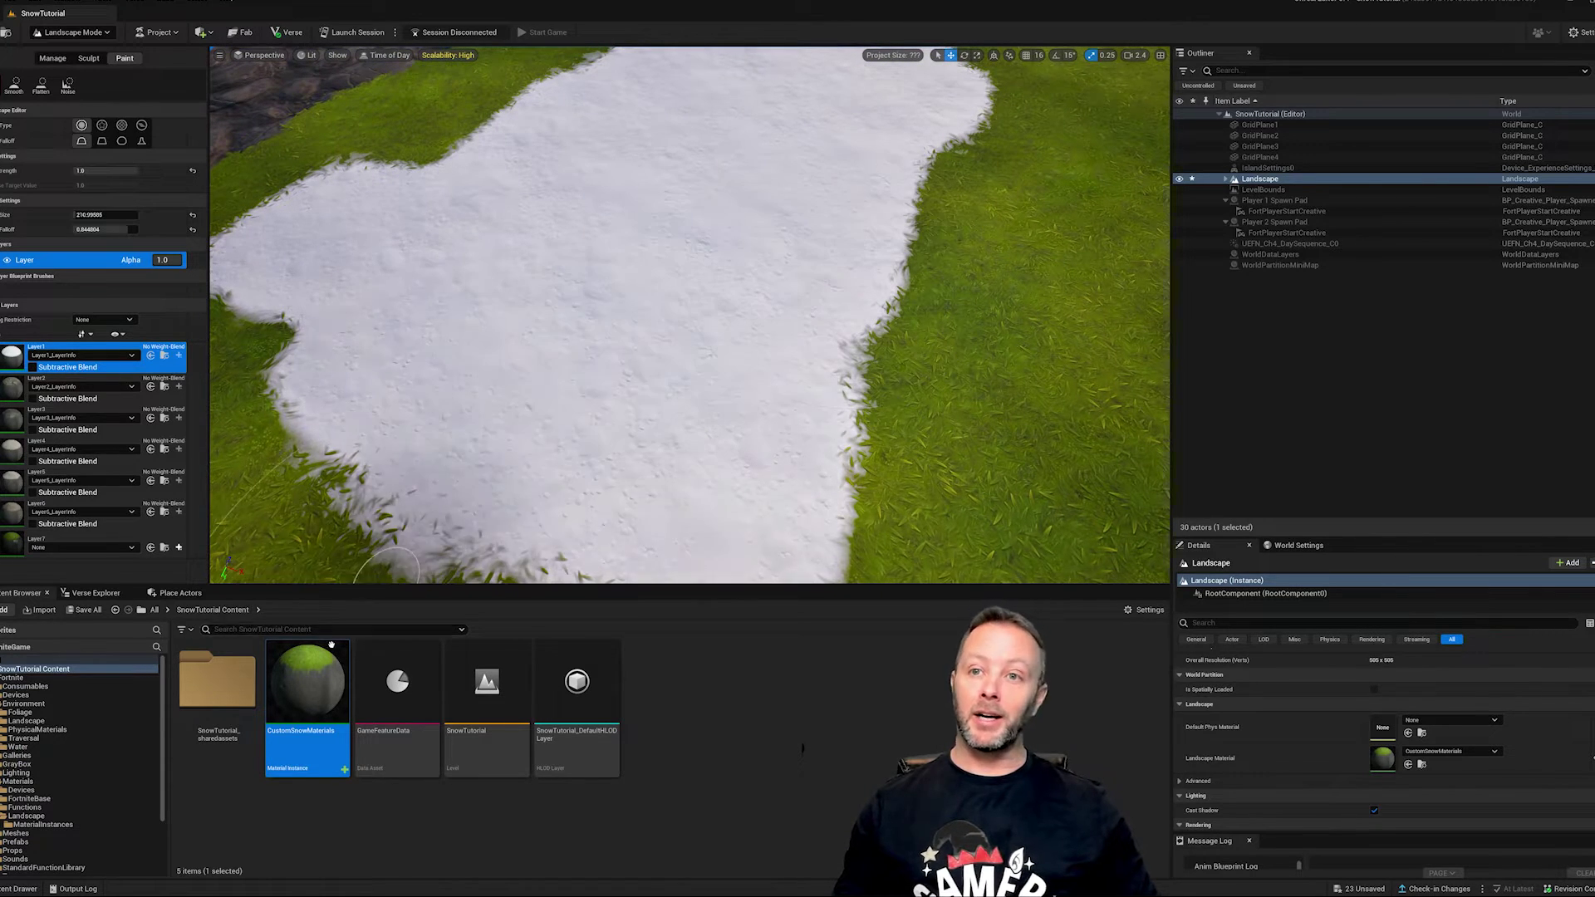
Override Layer1's texture scale with 2000 in CustomSnowMaterials and brush more snow onto the painted patch
double_click(296, 698)
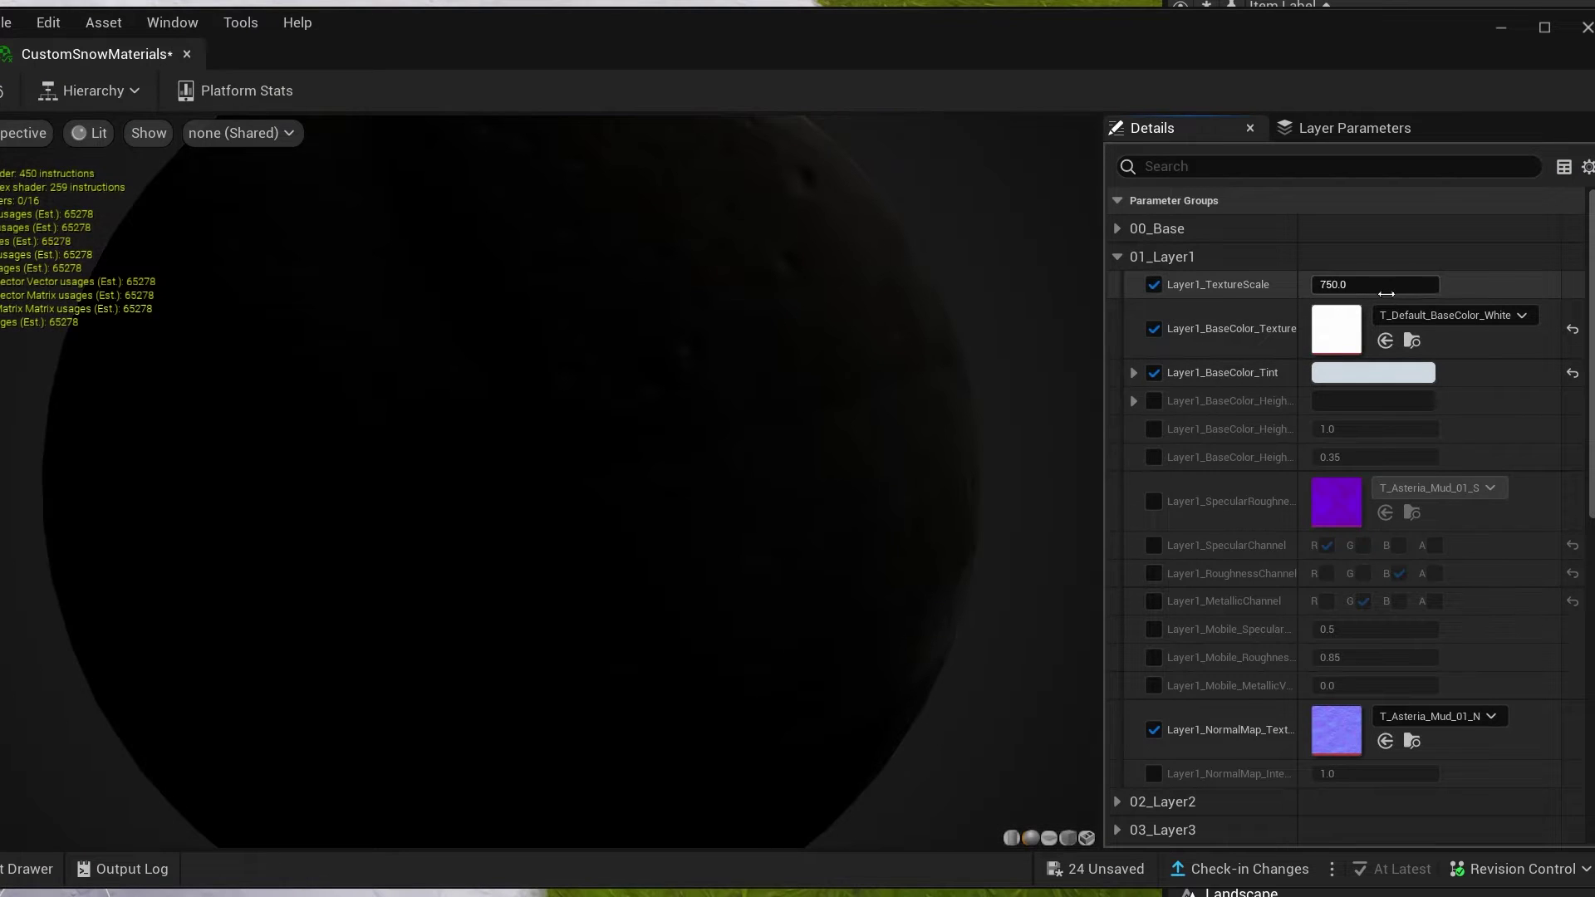
click(1386, 289)
text(2000)
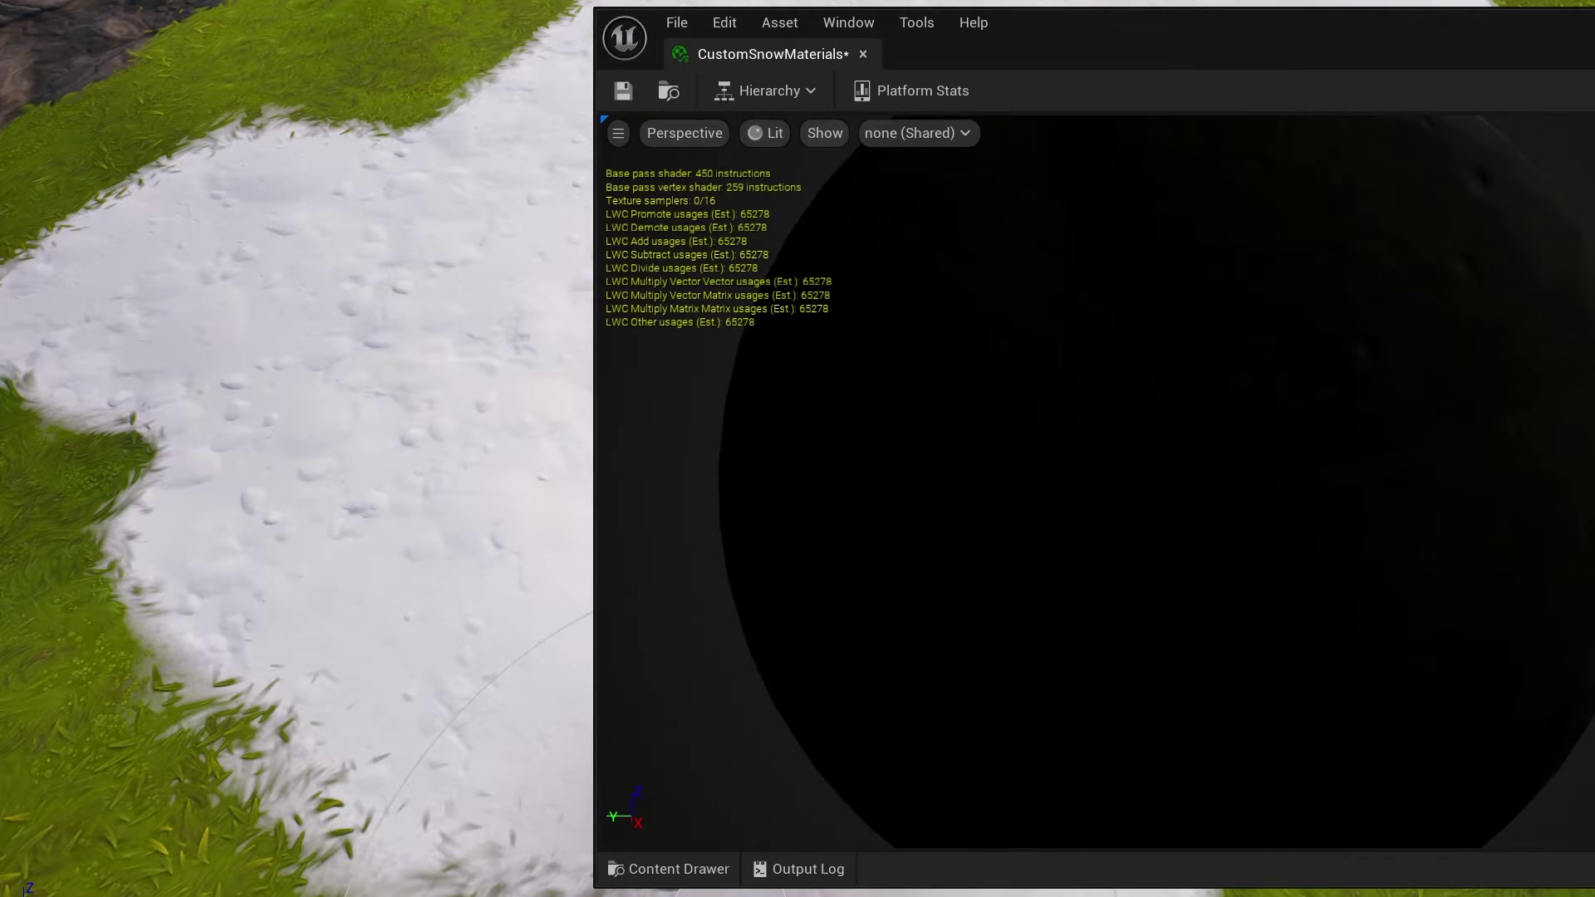
scroll(297, 448, up, 5)
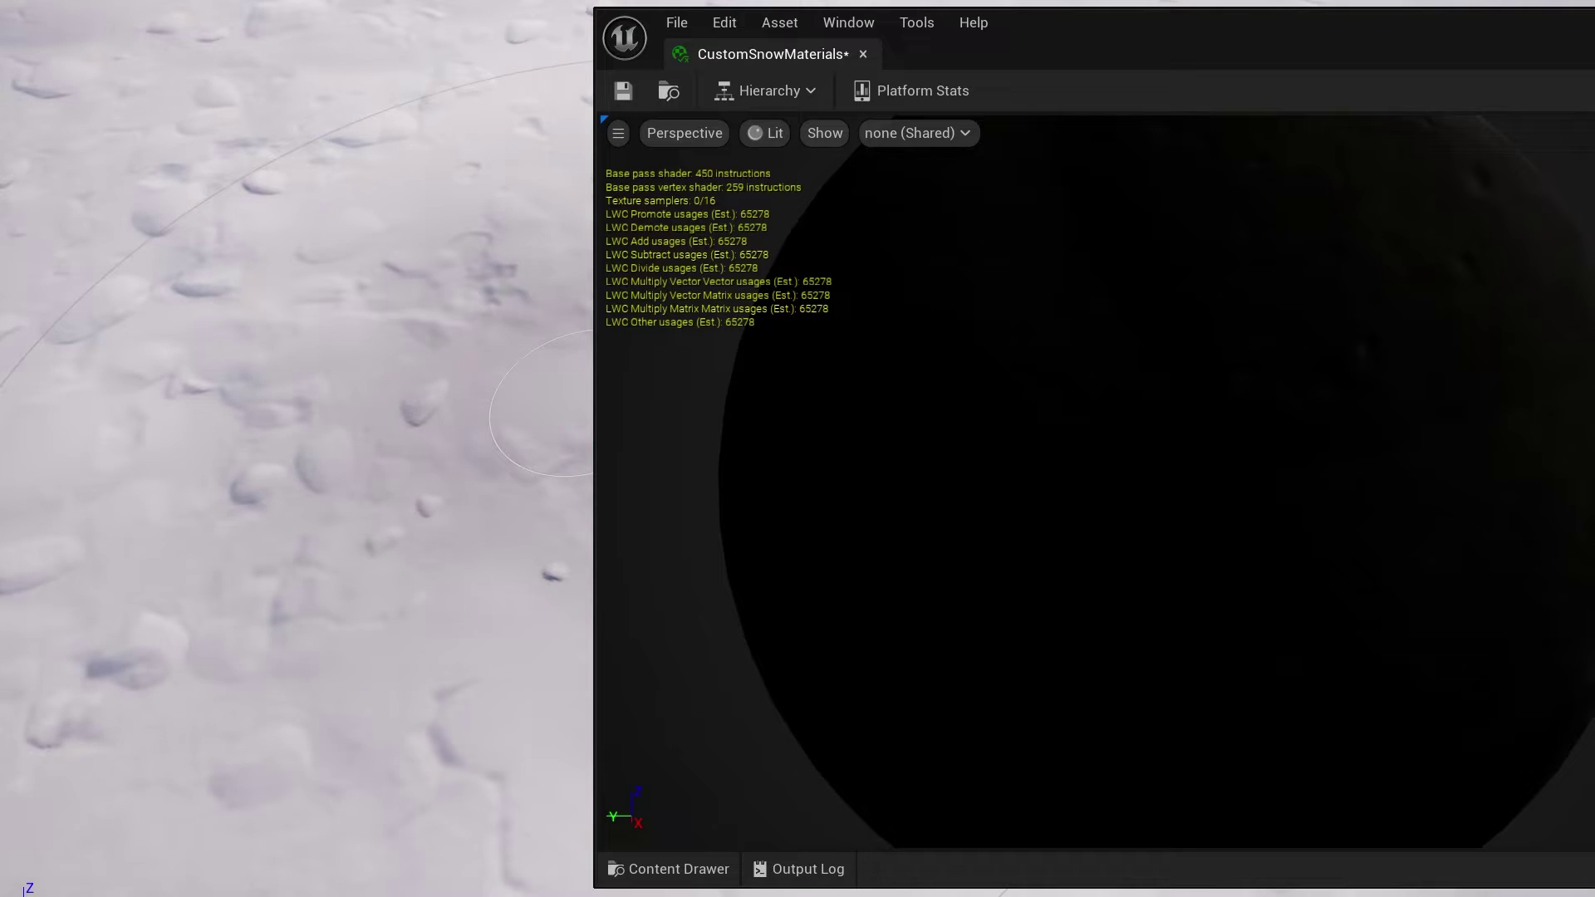
scroll(573, 404, up, 3)
right_drag(339, 132, 341, 87)
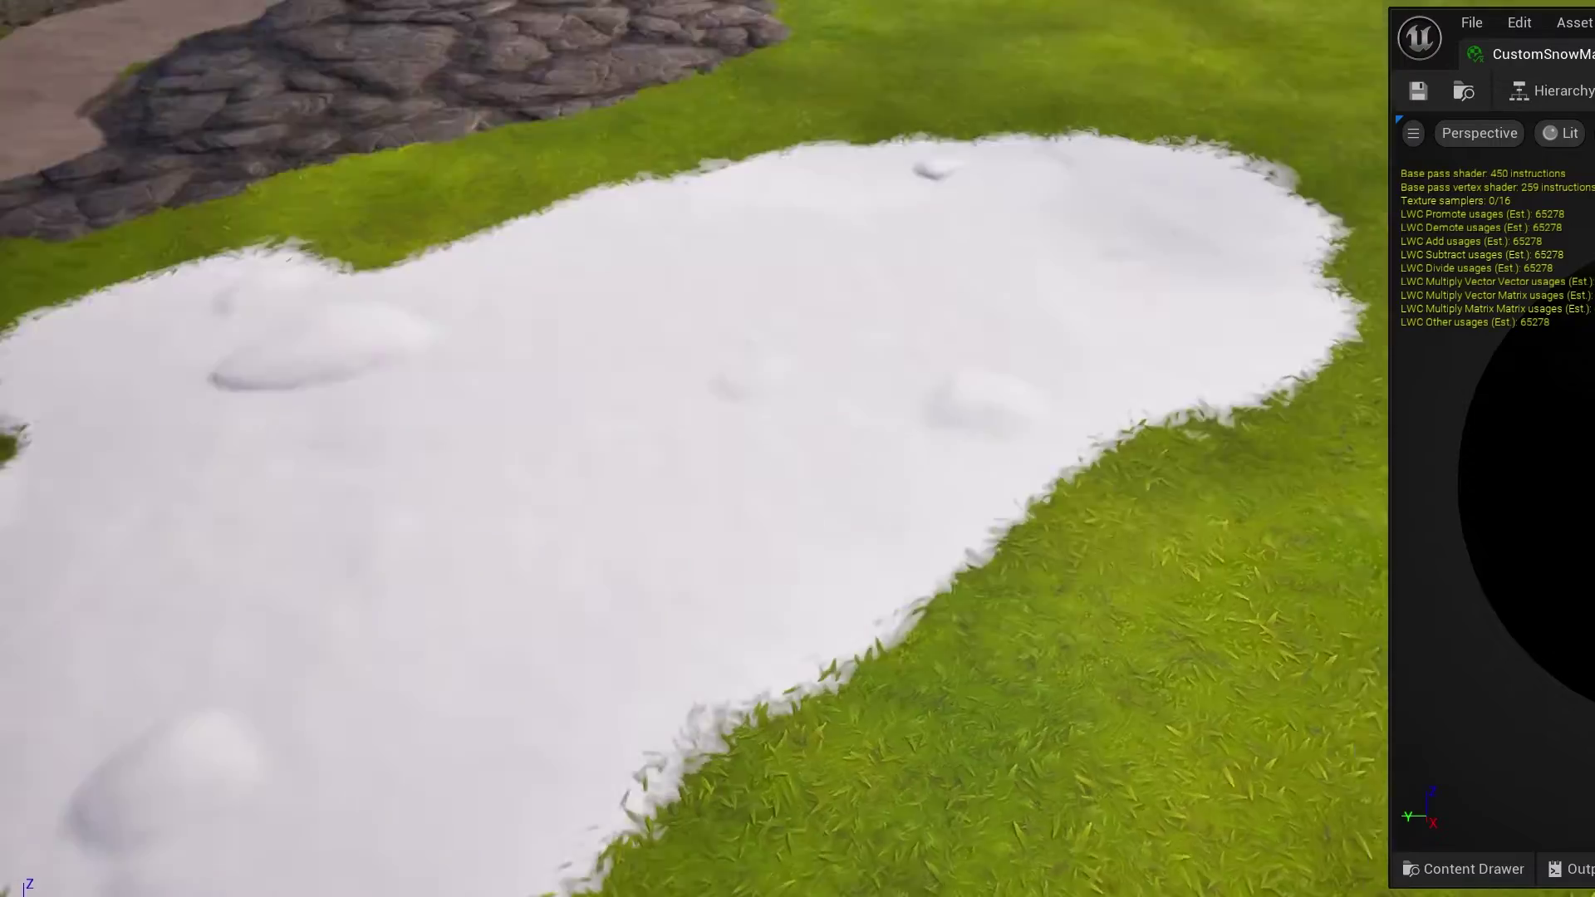
right_drag(848, 377, 748, 415)
mouse_move(847, 377)
mouse_down()
mouse_move(517, 574)
mouse_move(338, 384)
mouse_move(274, 662)
mouse_move(706, 166)
mouse_move(1121, 562)
mouse_move(944, 457)
mouse_up()
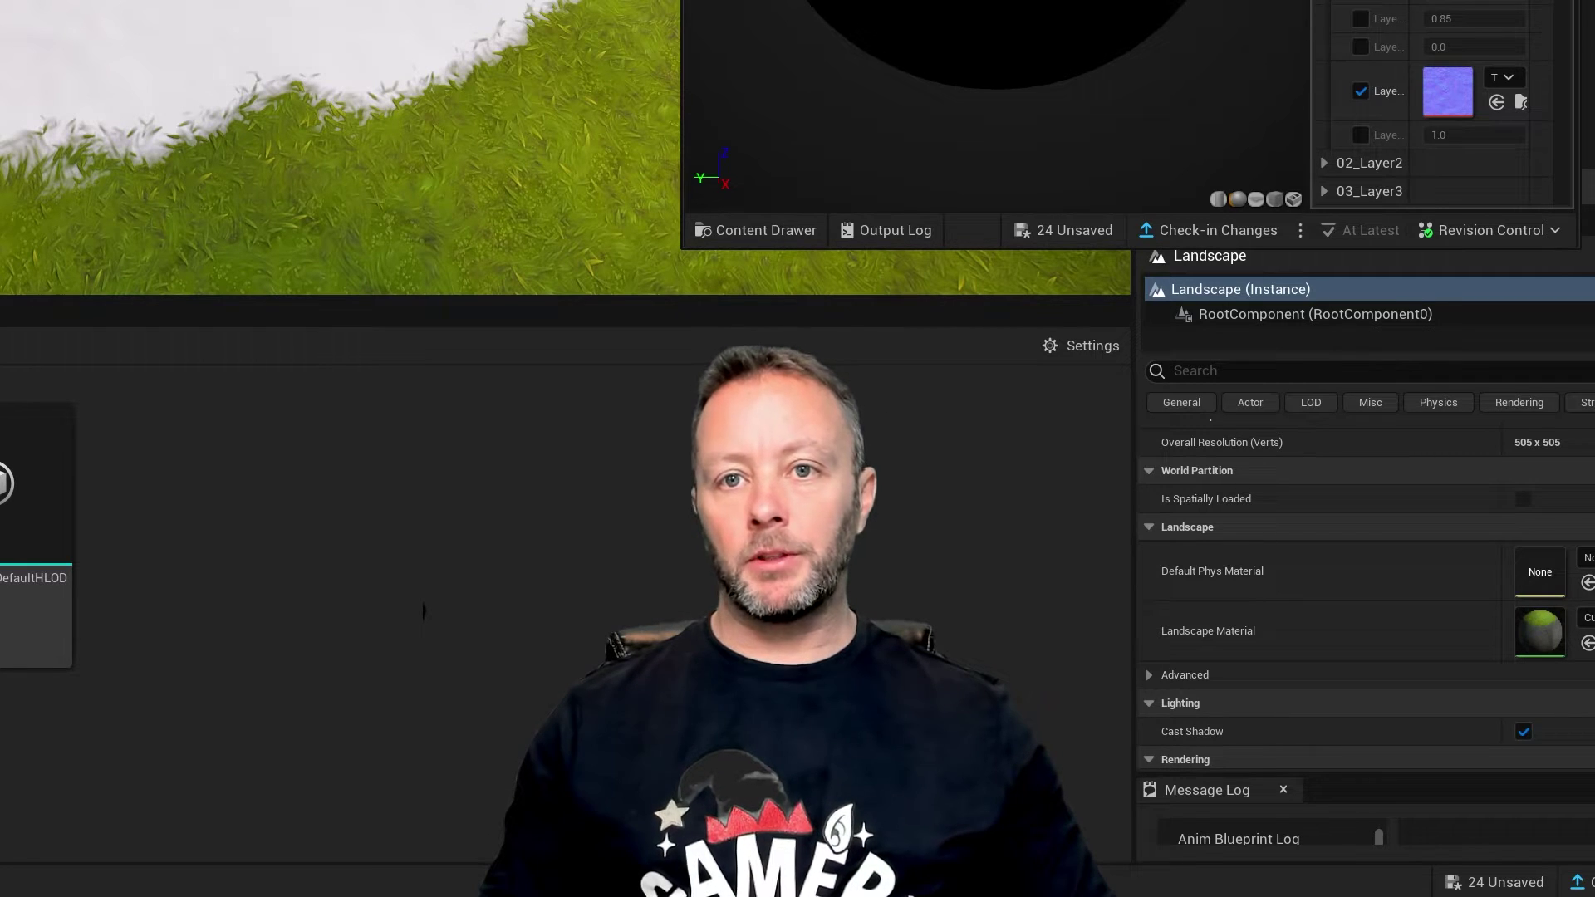
Import the snow_02_nor_gl_1k texture into the SnowTutorial content and assign it as Layer1's normal map texture
drag(265, 602, 261, 627)
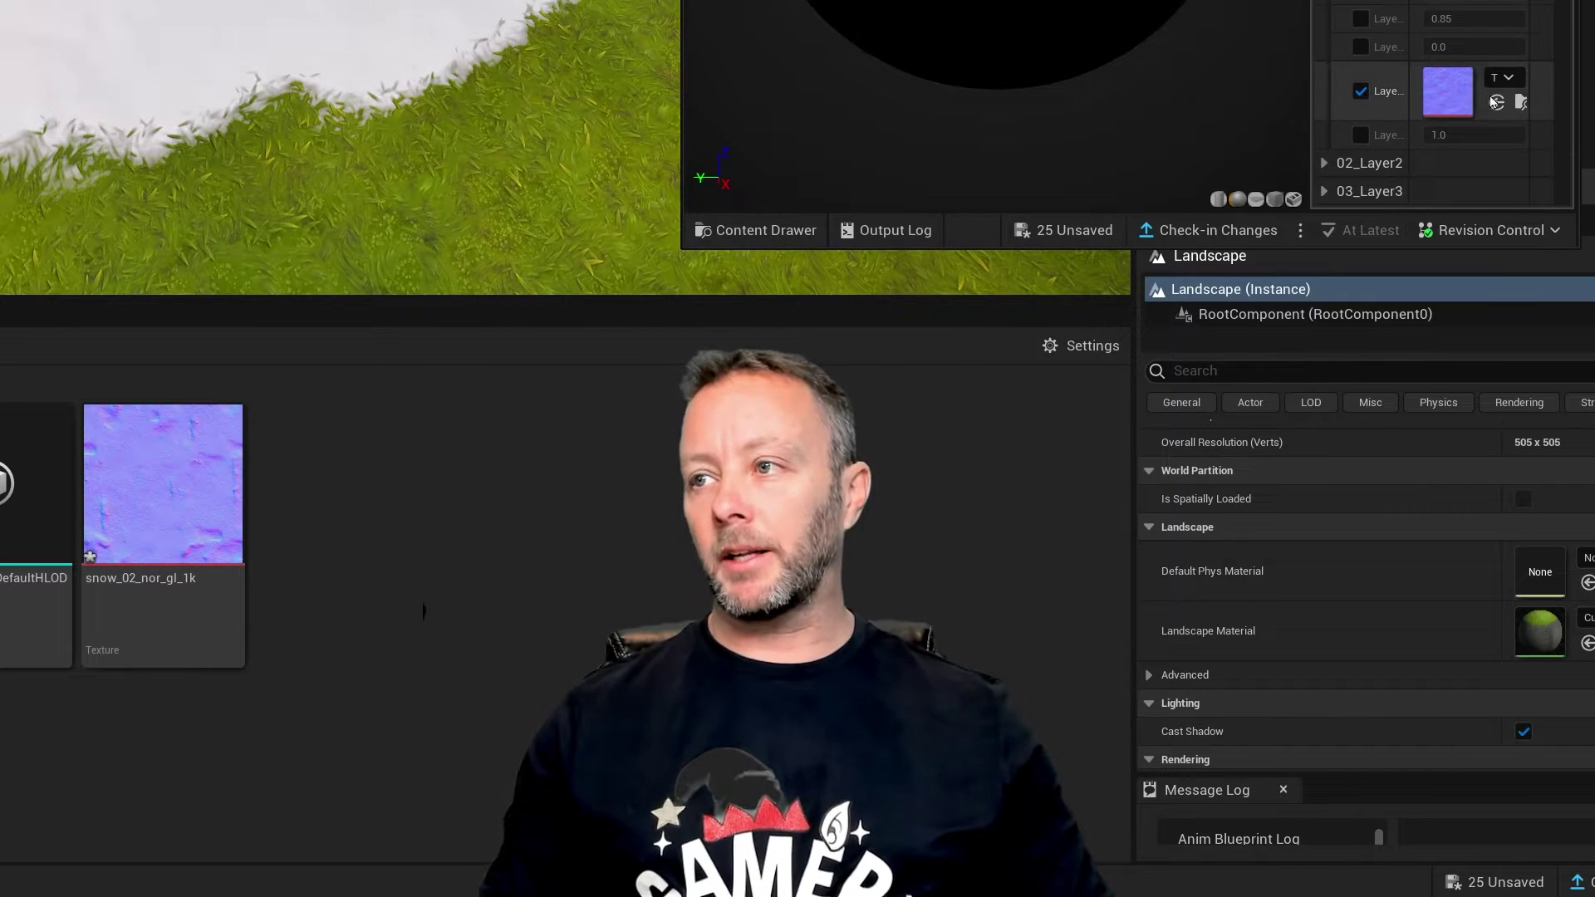
click(164, 535)
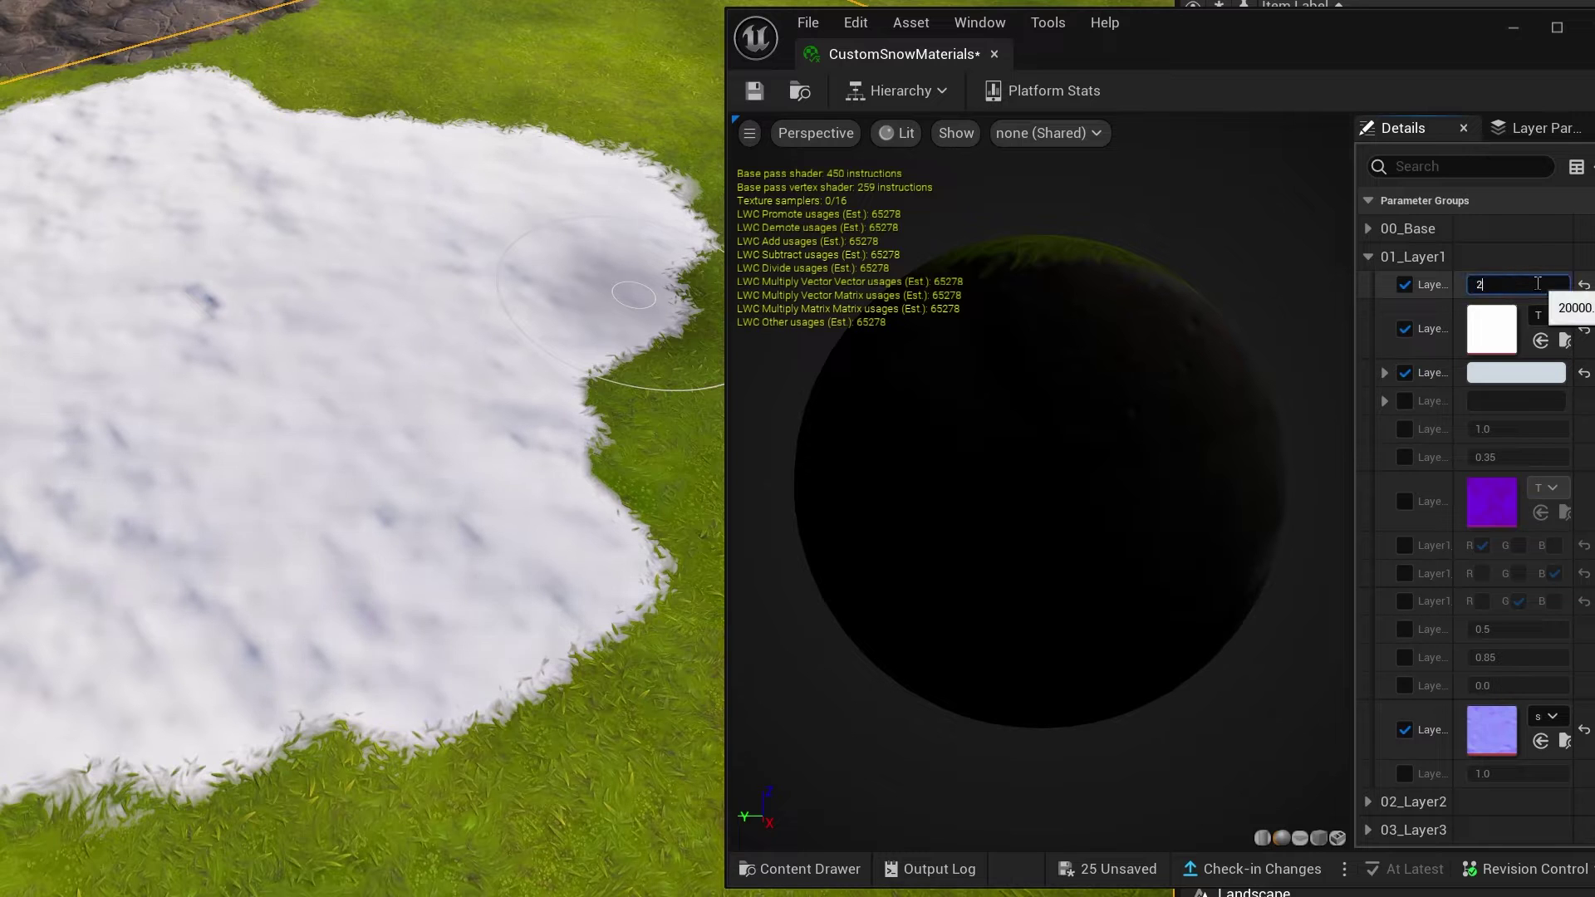
Set Layer1's texture scale to 2000 and inspect the new normal map on the painted snow
key(Return)
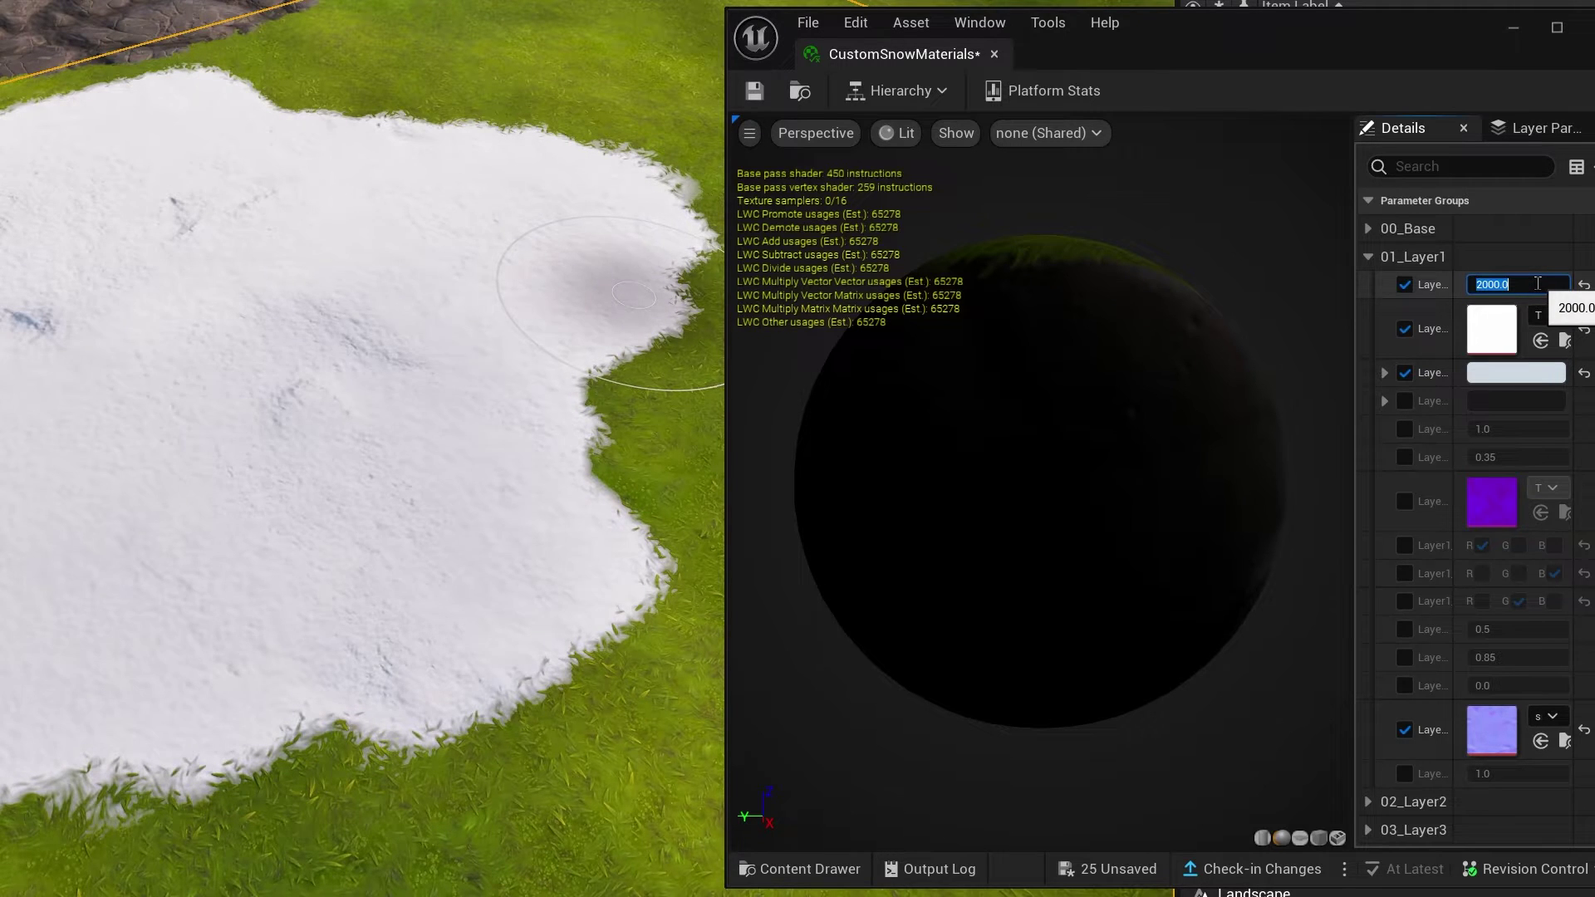
key(w)
right_drag(299, 383, 333, 365)
key(s)
key(w)
key(w)
key(s)
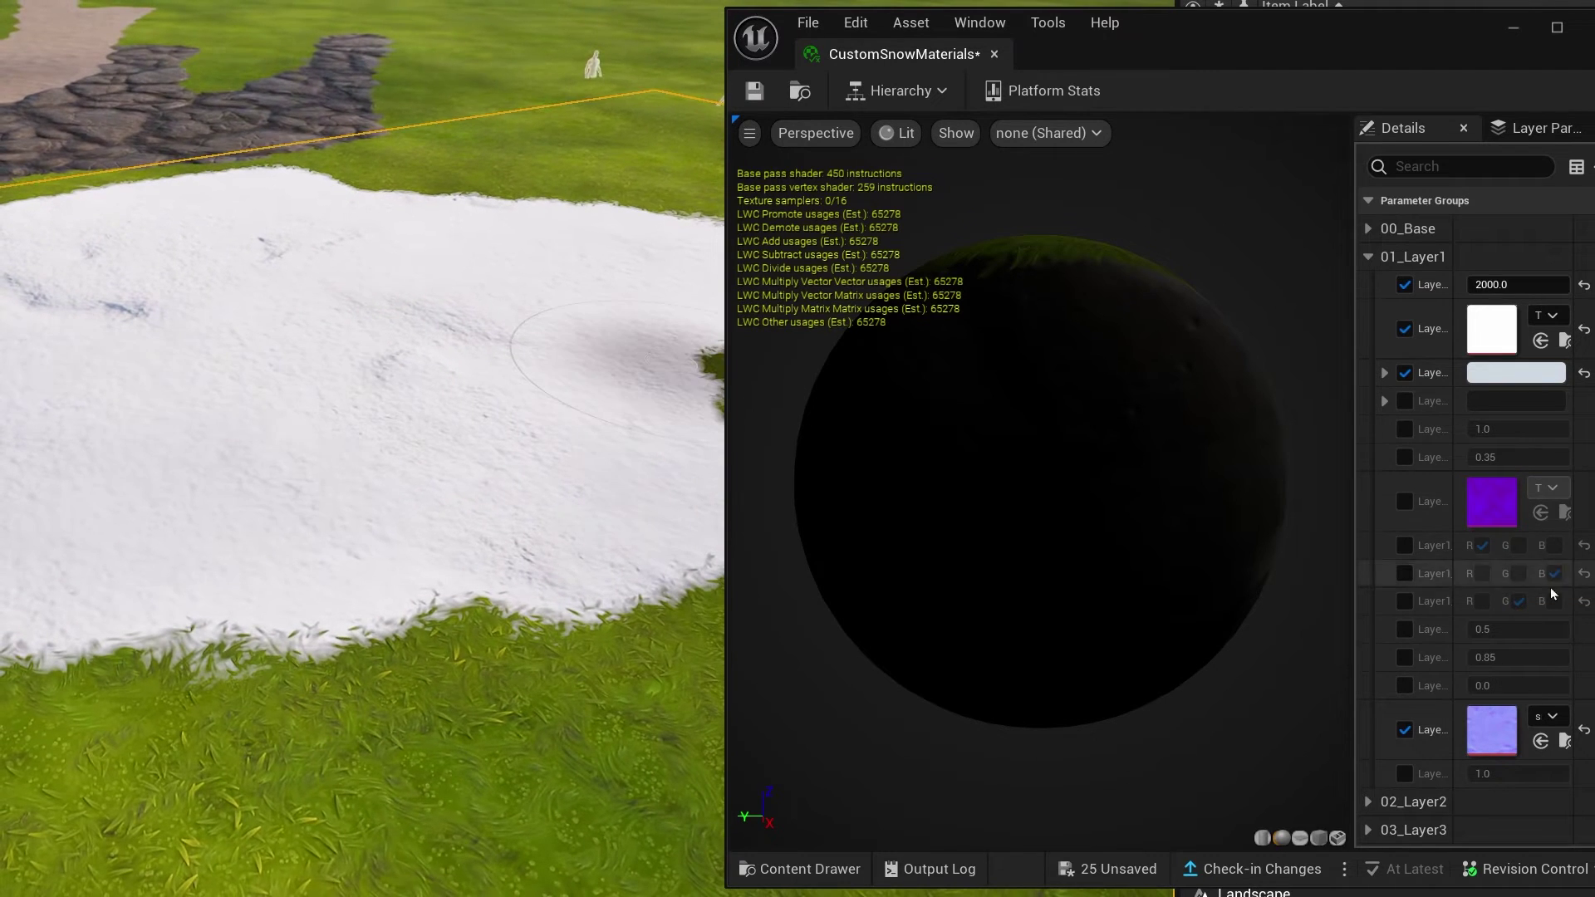
Override Layer1's normal map intensity with 0.5 and check the softened snow surface in the level
click(1409, 775)
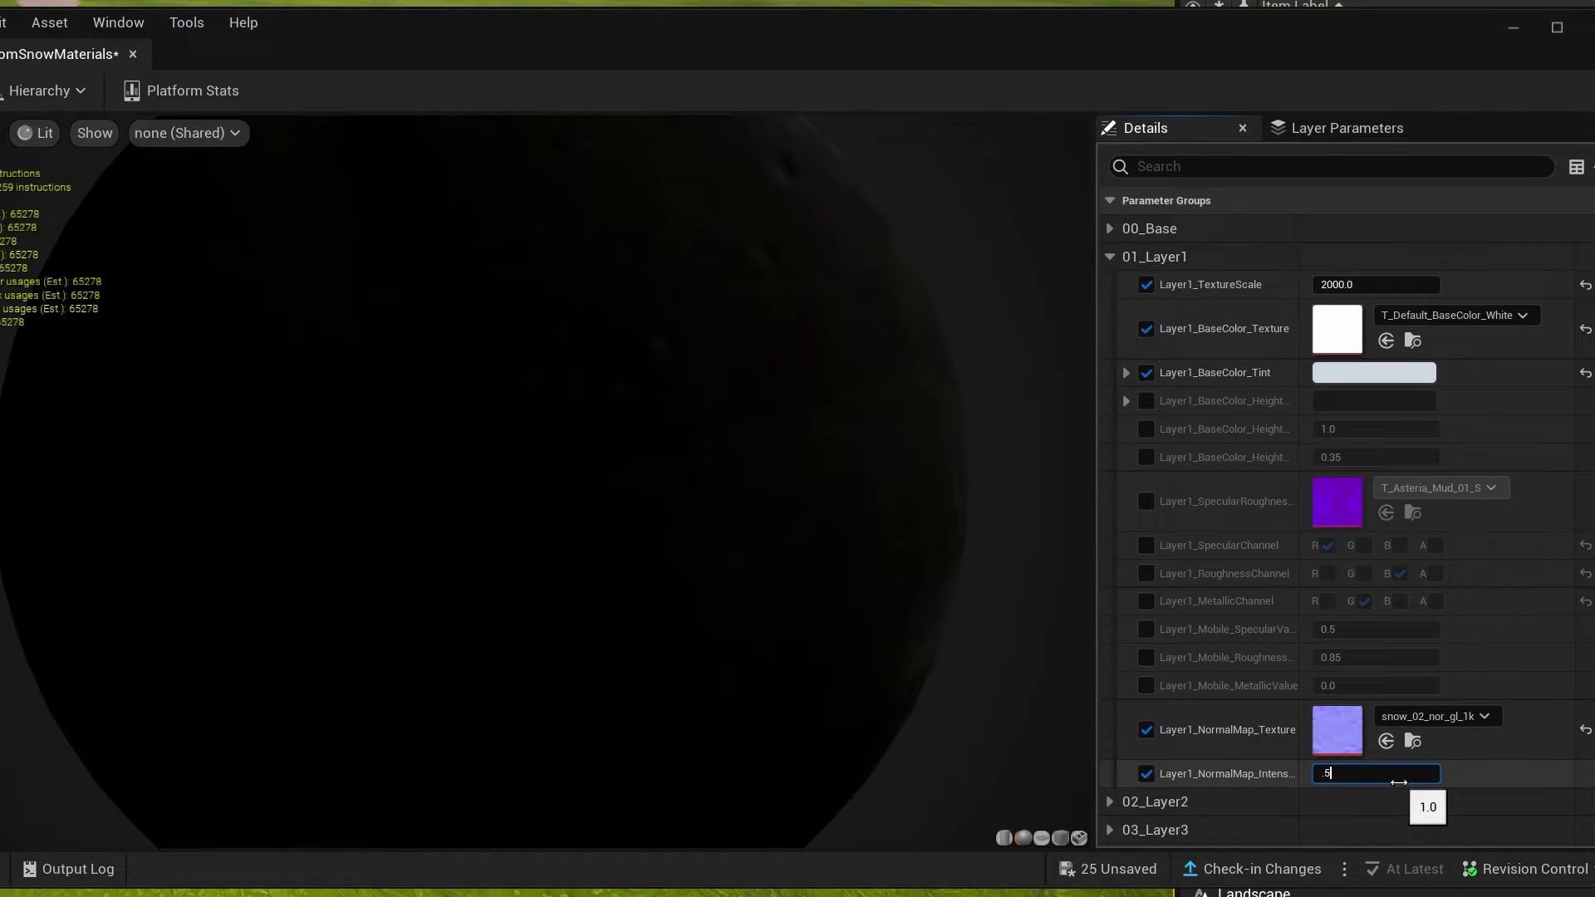
key(Return)
drag(2, 488, 645, 487)
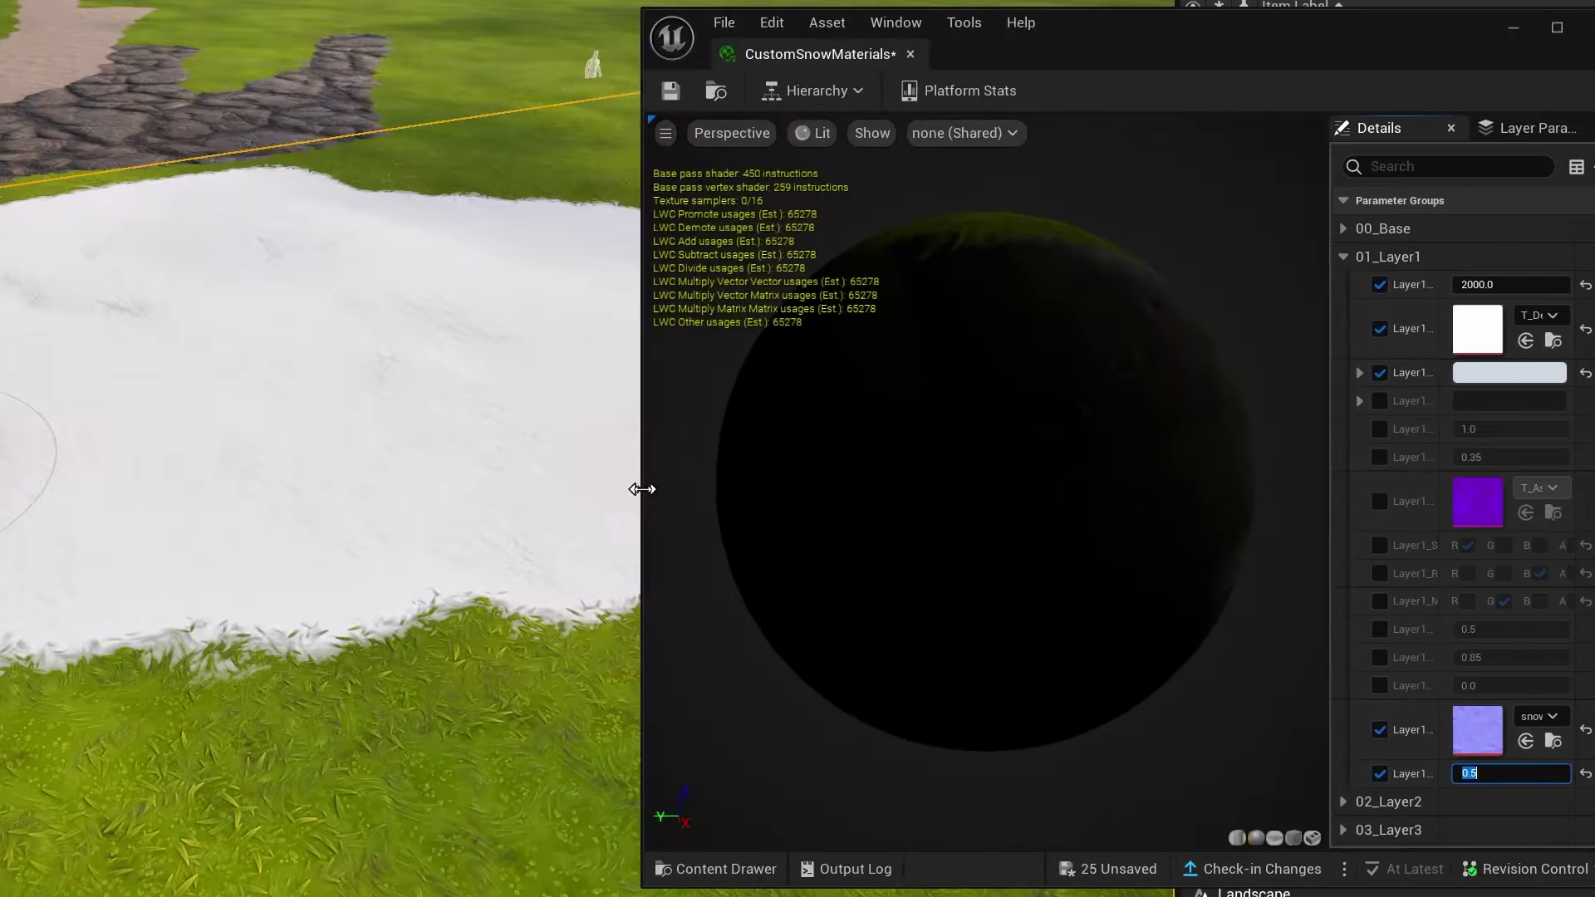
right_drag(499, 487, 498, 382)
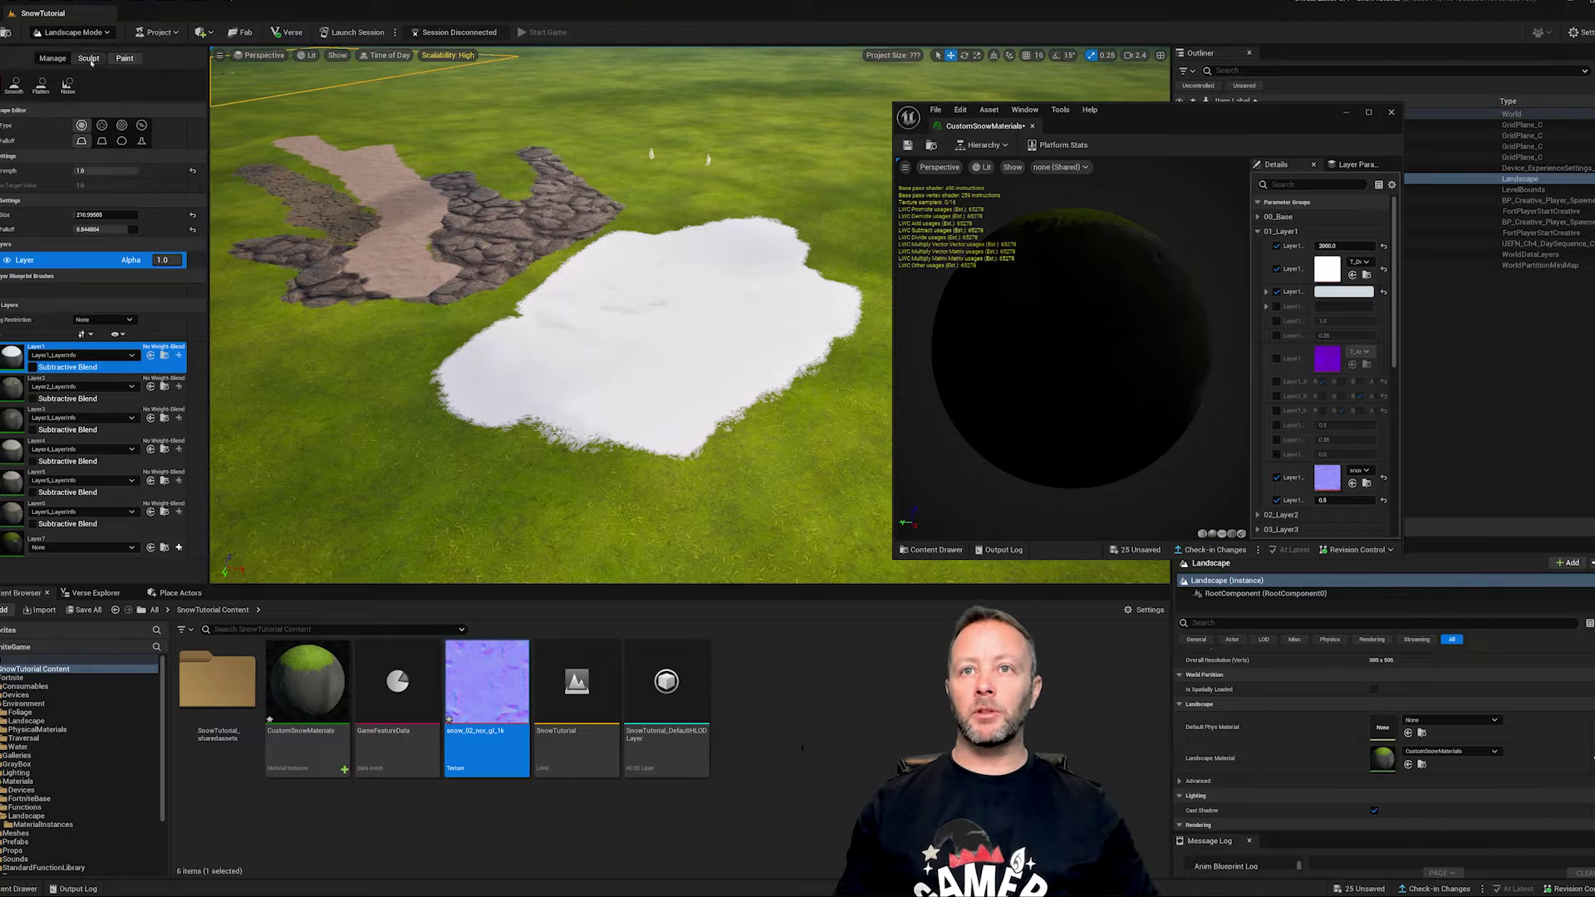
Sculpt steep mountain peaks and a lower ridge around the snow patch and rocks with a brush size of about 528
click(88, 59)
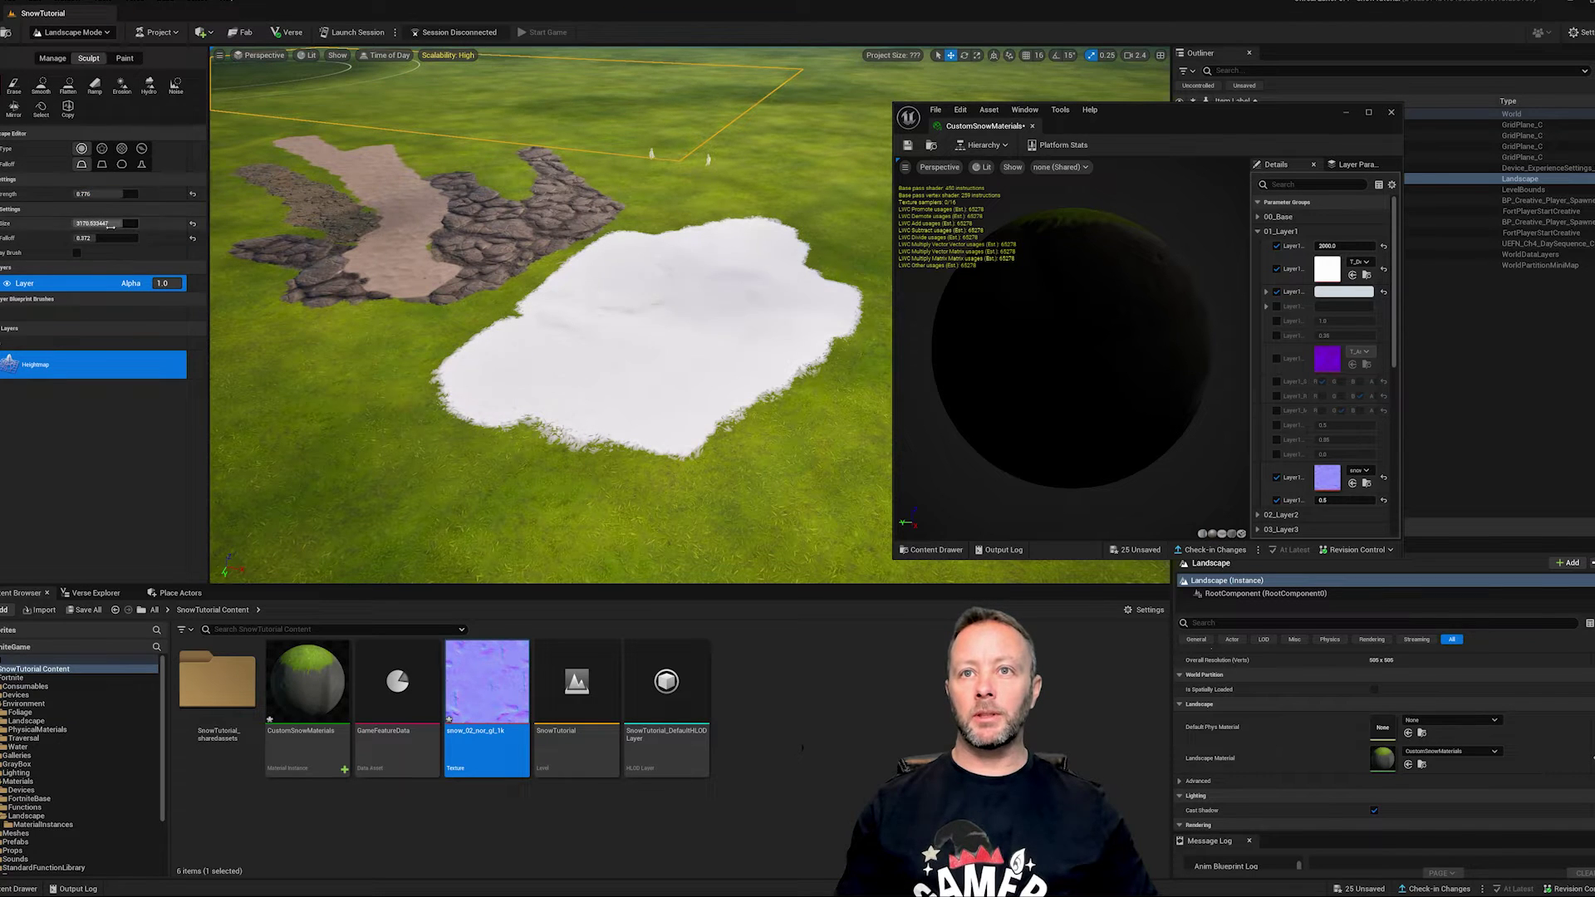
drag(117, 222, 100, 223)
mouse_move(631, 306)
mouse_down()
mouse_move(669, 316)
mouse_move(689, 357)
mouse_move(599, 330)
mouse_up()
mouse_move(599, 330)
right_down()
mouse_move(698, 349)
mouse_move(789, 340)
mouse_move(599, 366)
right_up()
mouse_move(599, 331)
mouse_down()
mouse_move(733, 372)
mouse_move(415, 337)
mouse_move(402, 287)
mouse_move(432, 274)
mouse_move(769, 374)
mouse_up()
mouse_move(768, 374)
right_down()
mouse_move(731, 382)
mouse_move(631, 482)
mouse_move(740, 349)
right_up()
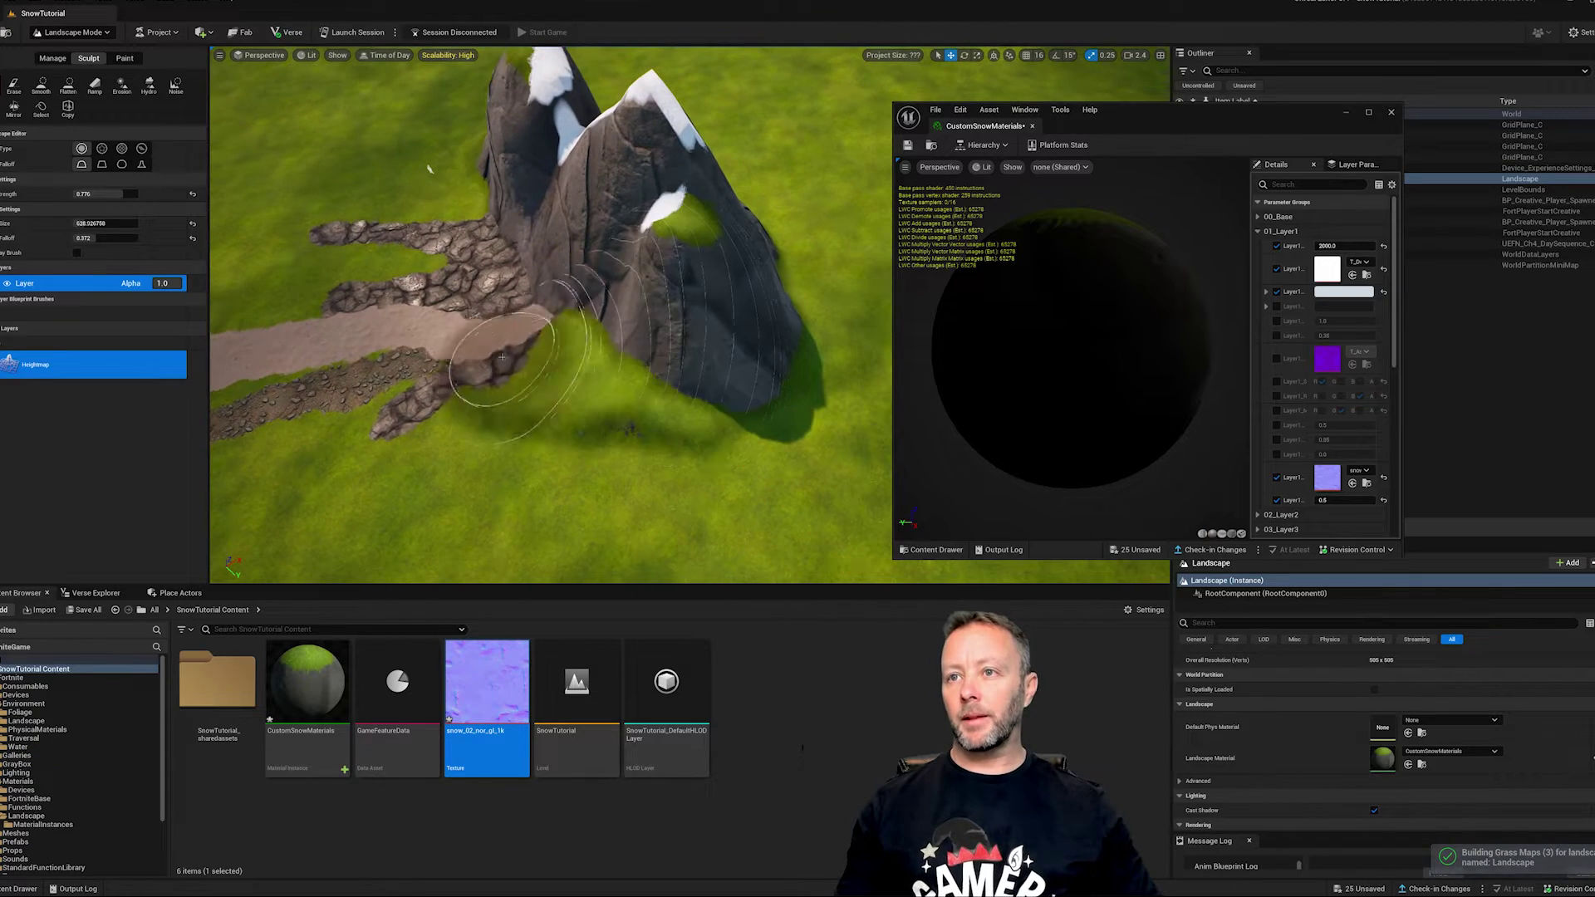
drag(498, 399, 787, 404)
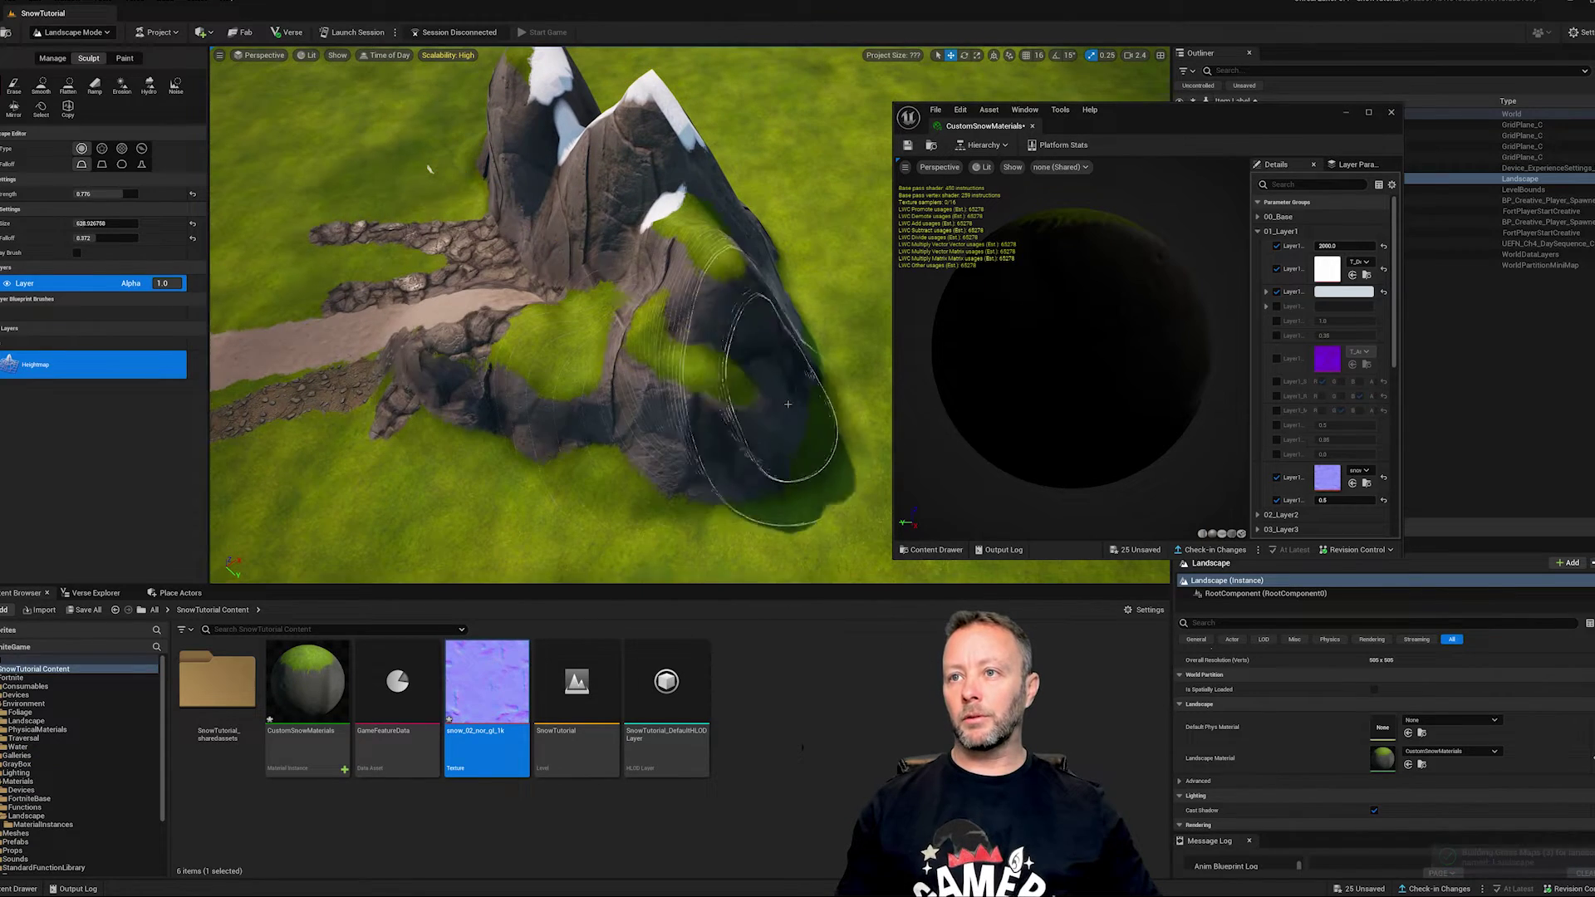
Paint Layer1 snow over the sculpted mountain's slopes and base, and close the CustomSnowMaterials editor
click(124, 59)
mouse_move(559, 321)
mouse_down()
mouse_move(698, 290)
mouse_move(669, 195)
mouse_move(615, 312)
mouse_move(880, 181)
mouse_up()
click(1393, 113)
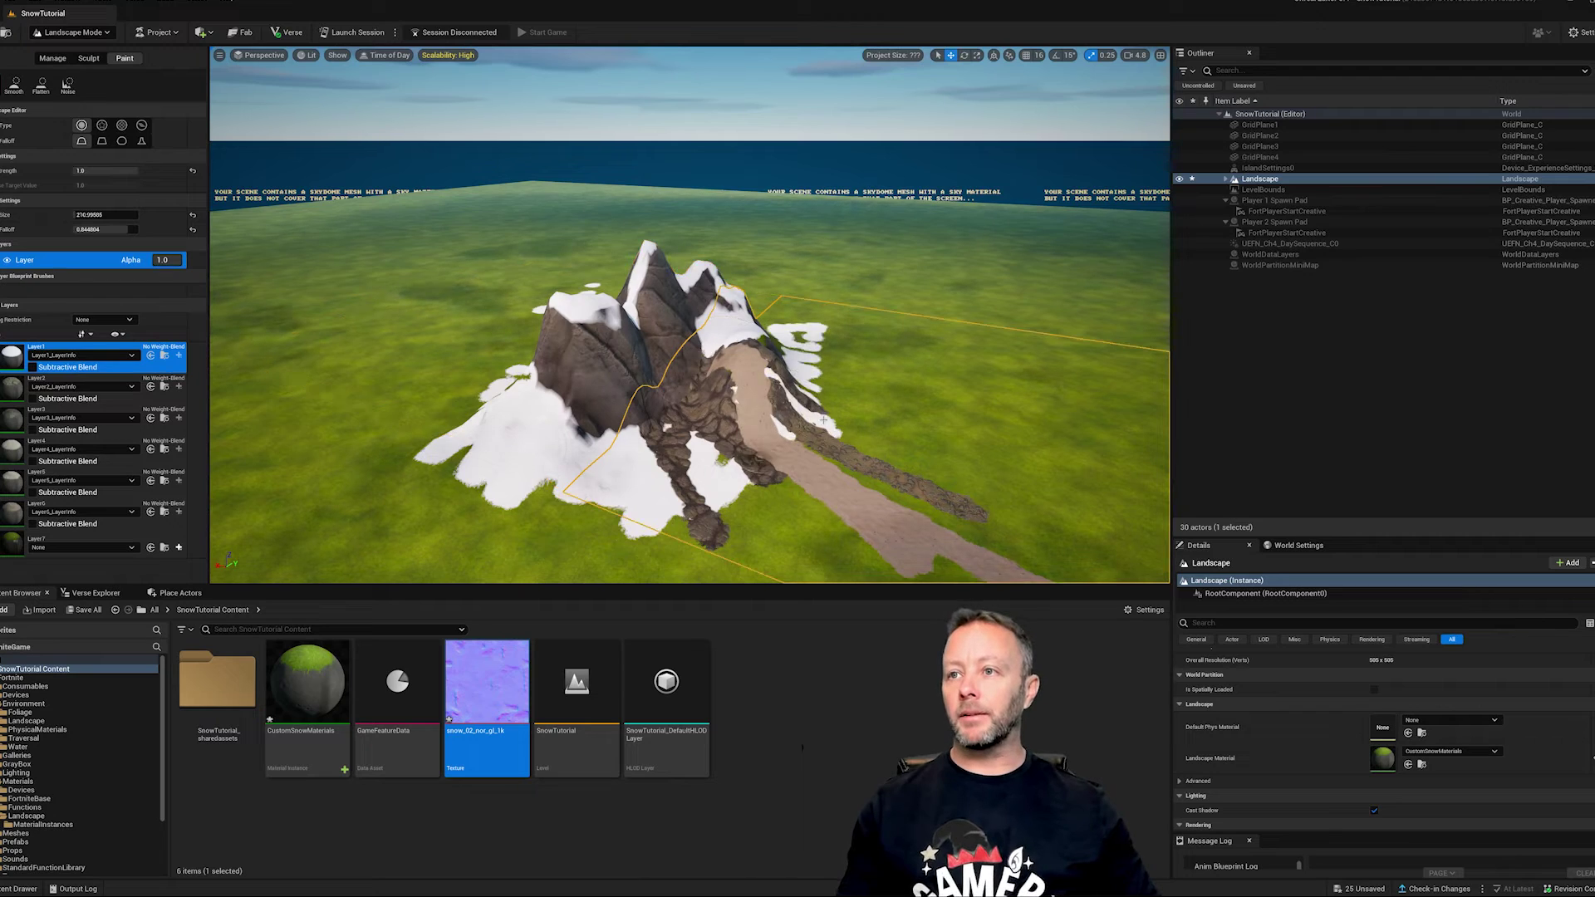
right_drag(832, 415, 731, 424)
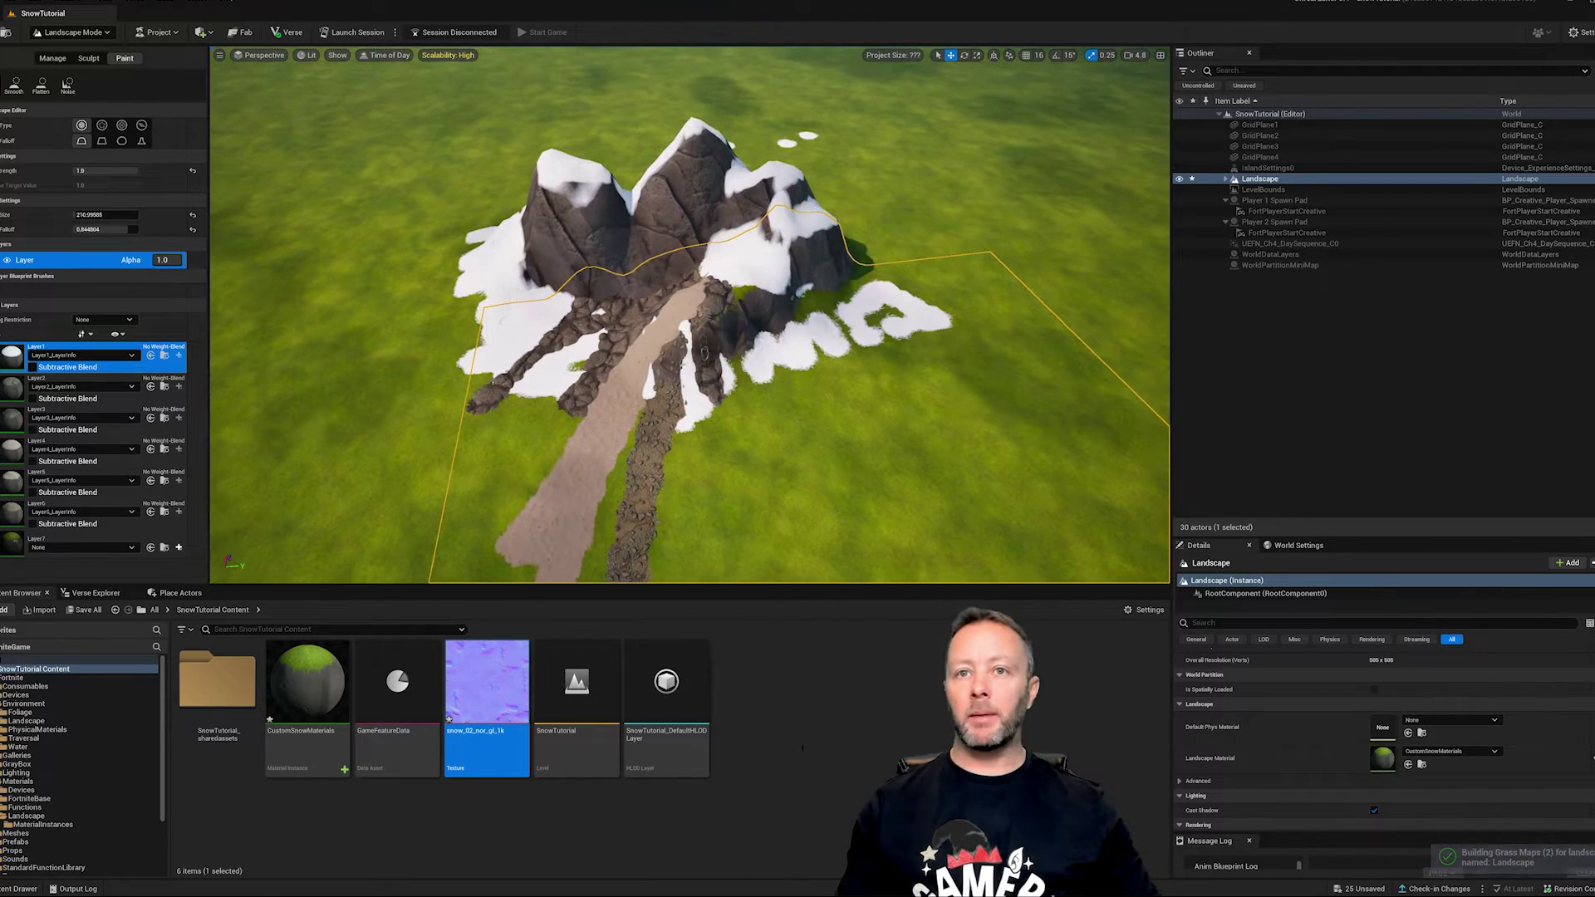
Erase the Layer2 cobble strip, Layer3 rocks and Layer4 dirt path in front of the mountain
click(10, 388)
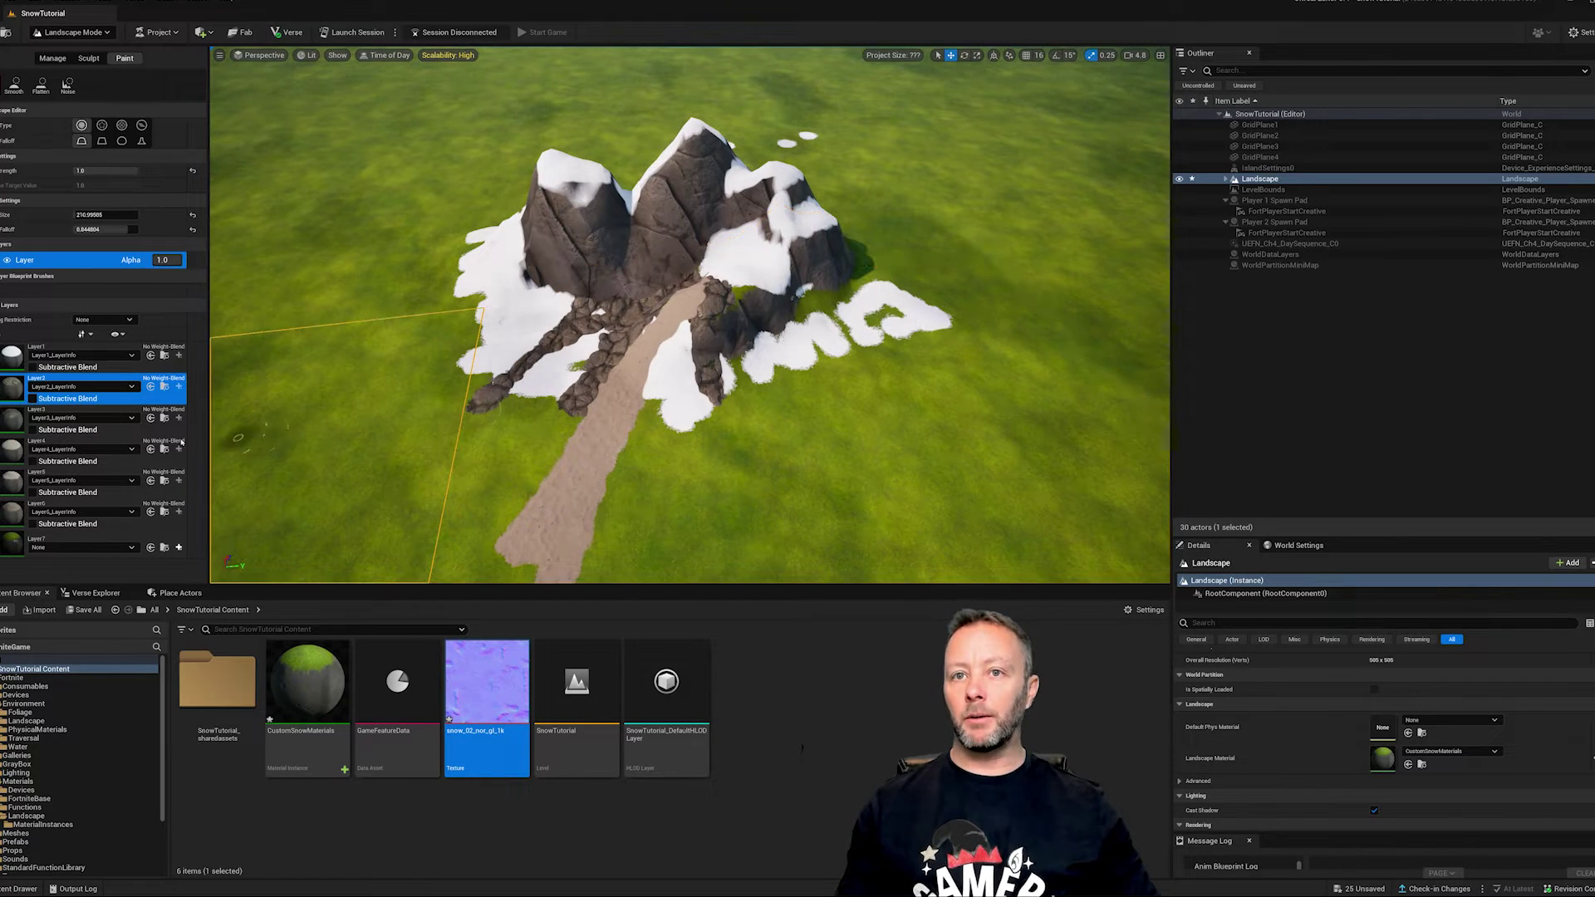
click(18, 421)
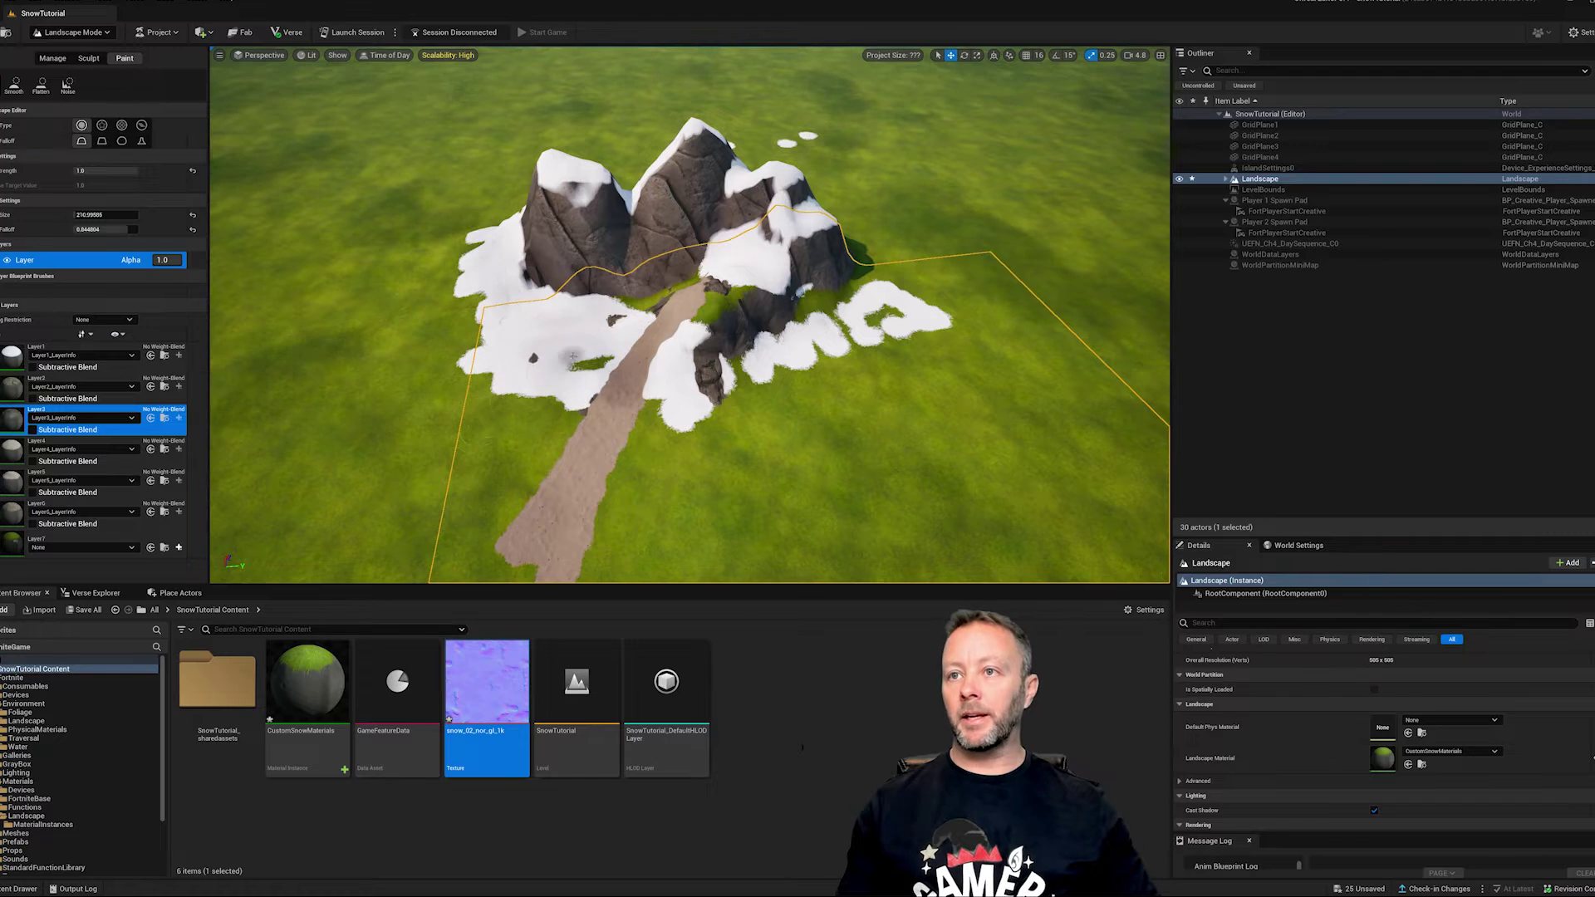
drag(554, 379, 713, 276)
click(18, 453)
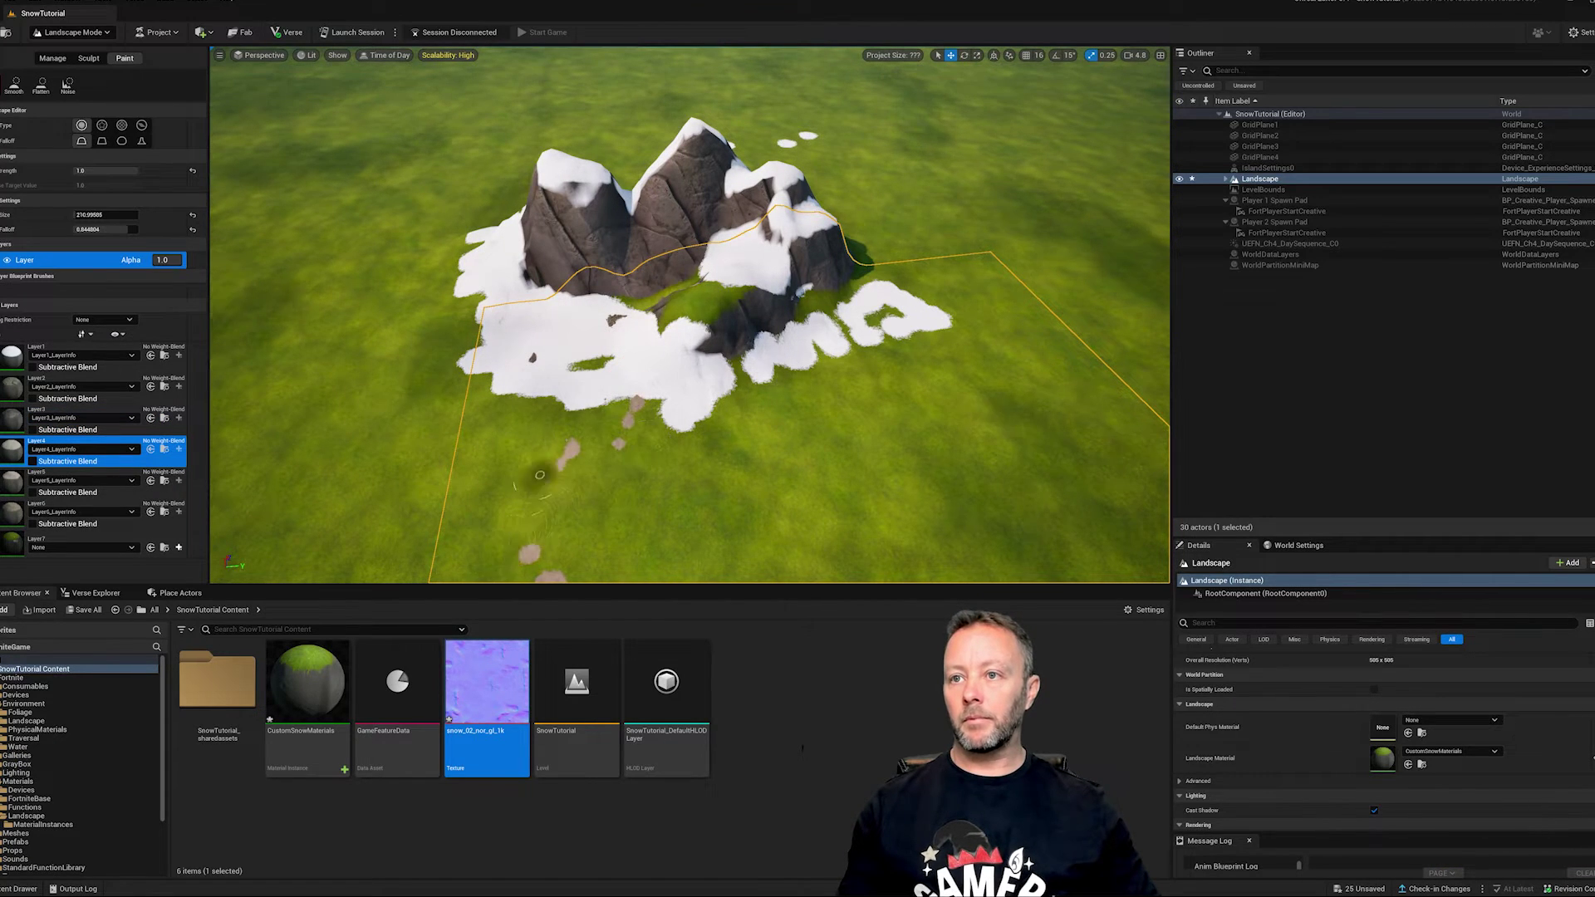
drag(576, 427, 748, 296)
right_drag(759, 305, 723, 305)
Paint a wide band of Layer3 rock over the snow at the foot of the mountain
click(15, 415)
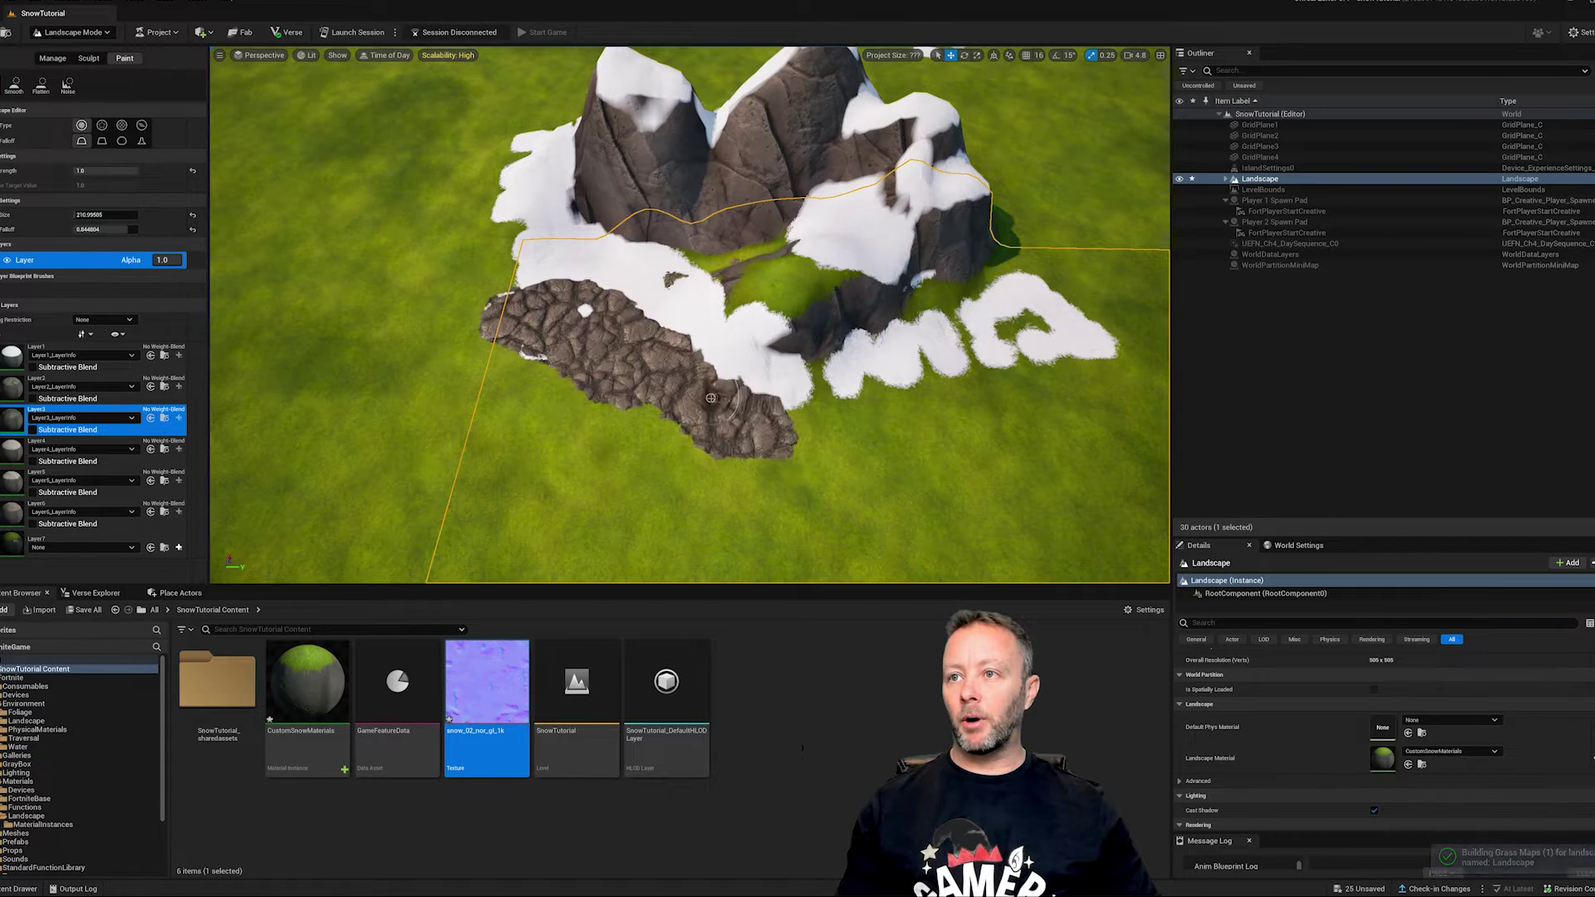
drag(552, 279, 601, 333)
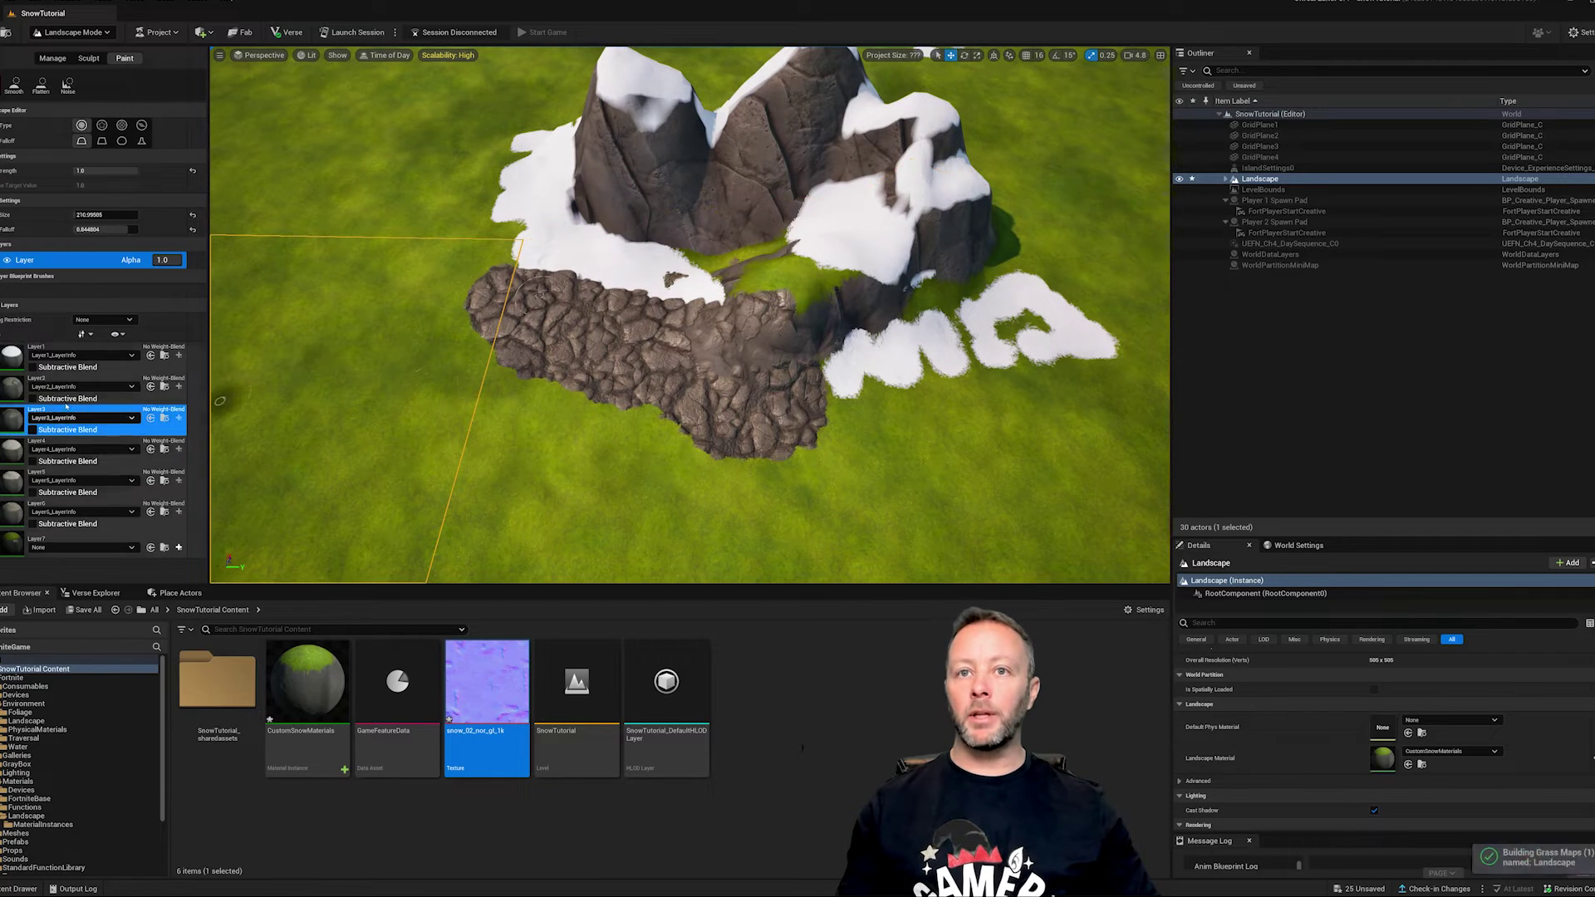
Brush Layer1 snow around the rock band and into the gaps between its stones
click(15, 356)
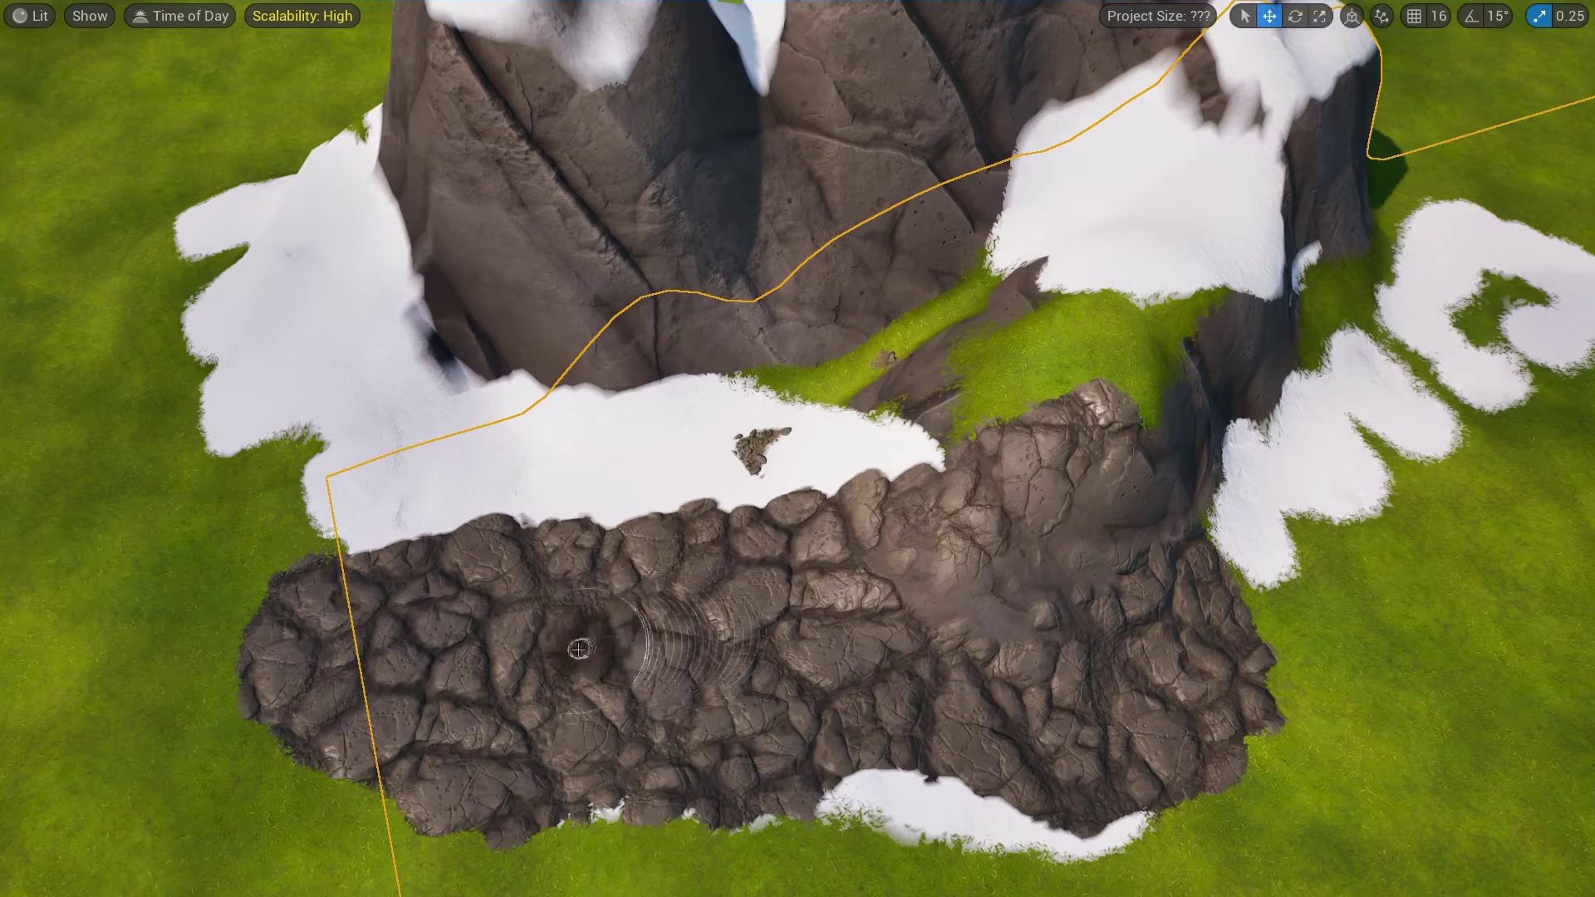
mouse_move(581, 648)
mouse_down()
mouse_move(424, 595)
mouse_move(258, 681)
mouse_move(747, 790)
mouse_move(1221, 797)
mouse_move(1346, 582)
mouse_move(1230, 573)
mouse_up()
mouse_move(664, 698)
mouse_down()
mouse_move(1113, 689)
mouse_move(1071, 581)
mouse_move(854, 538)
mouse_move(839, 664)
mouse_move(714, 581)
mouse_move(449, 656)
mouse_move(485, 656)
mouse_move(706, 498)
mouse_move(822, 540)
mouse_move(868, 702)
mouse_up()
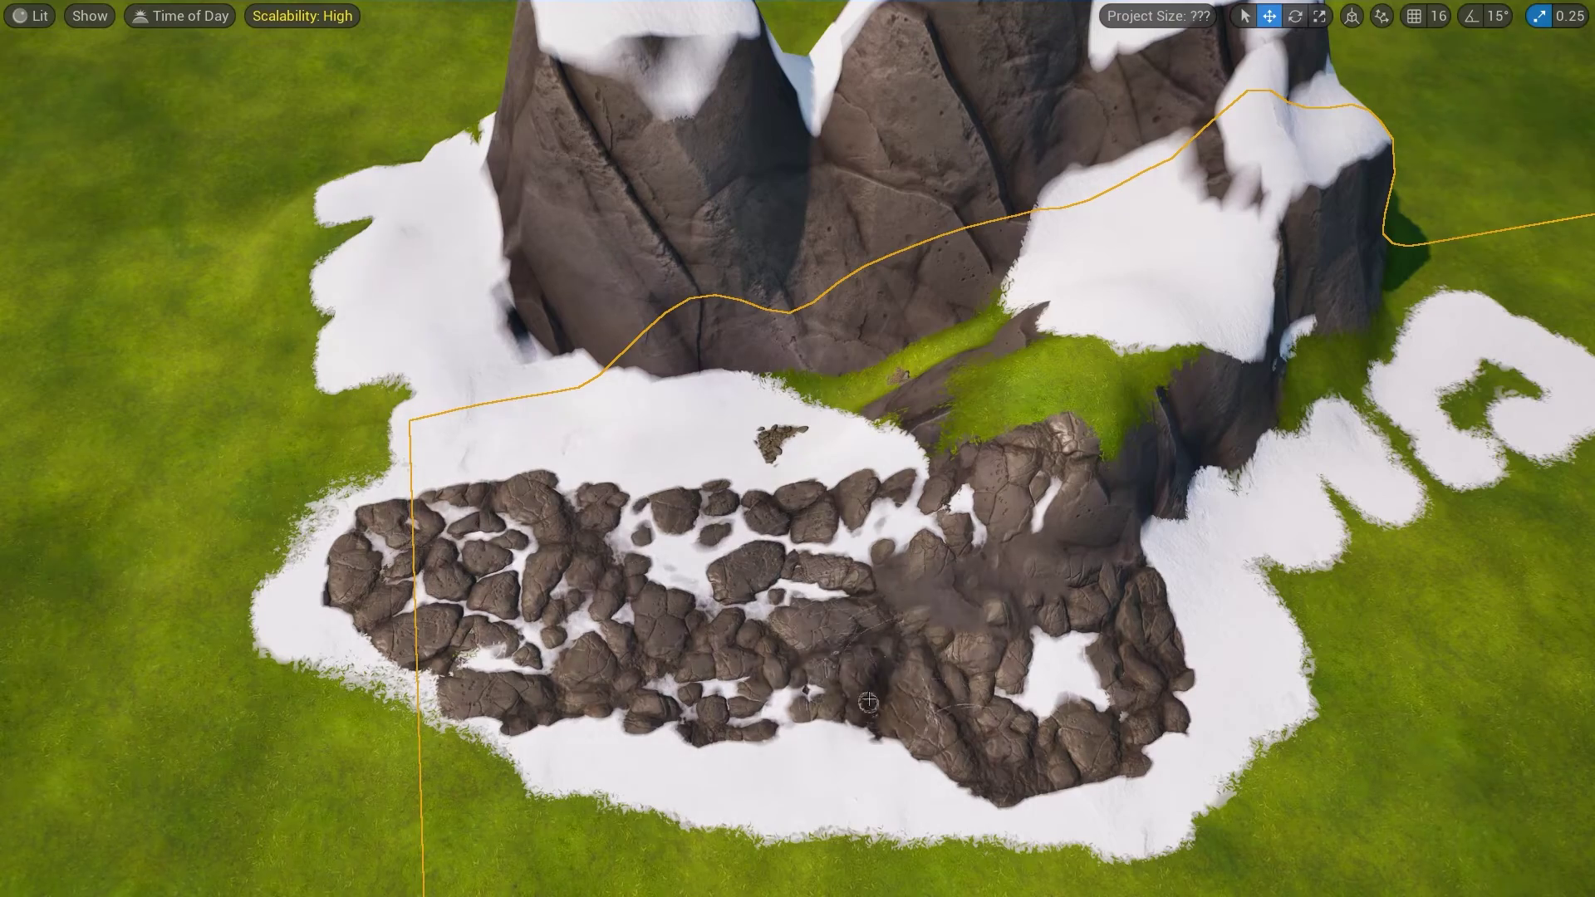
Paint additional Layer3 rocks across the snow patches in the band at the foot of the mountain
mouse_move(1015, 717)
right_down()
mouse_move(930, 772)
mouse_move(1018, 716)
right_up()
drag(784, 417, 804, 704)
mouse_move(804, 705)
right_down()
mouse_move(773, 665)
mouse_move(665, 348)
mouse_move(839, 739)
mouse_move(804, 704)
right_up()
right_drag(547, 821, 886, 737)
drag(534, 570, 632, 498)
mouse_move(631, 499)
right_down()
mouse_move(654, 502)
mouse_move(654, 274)
right_up()
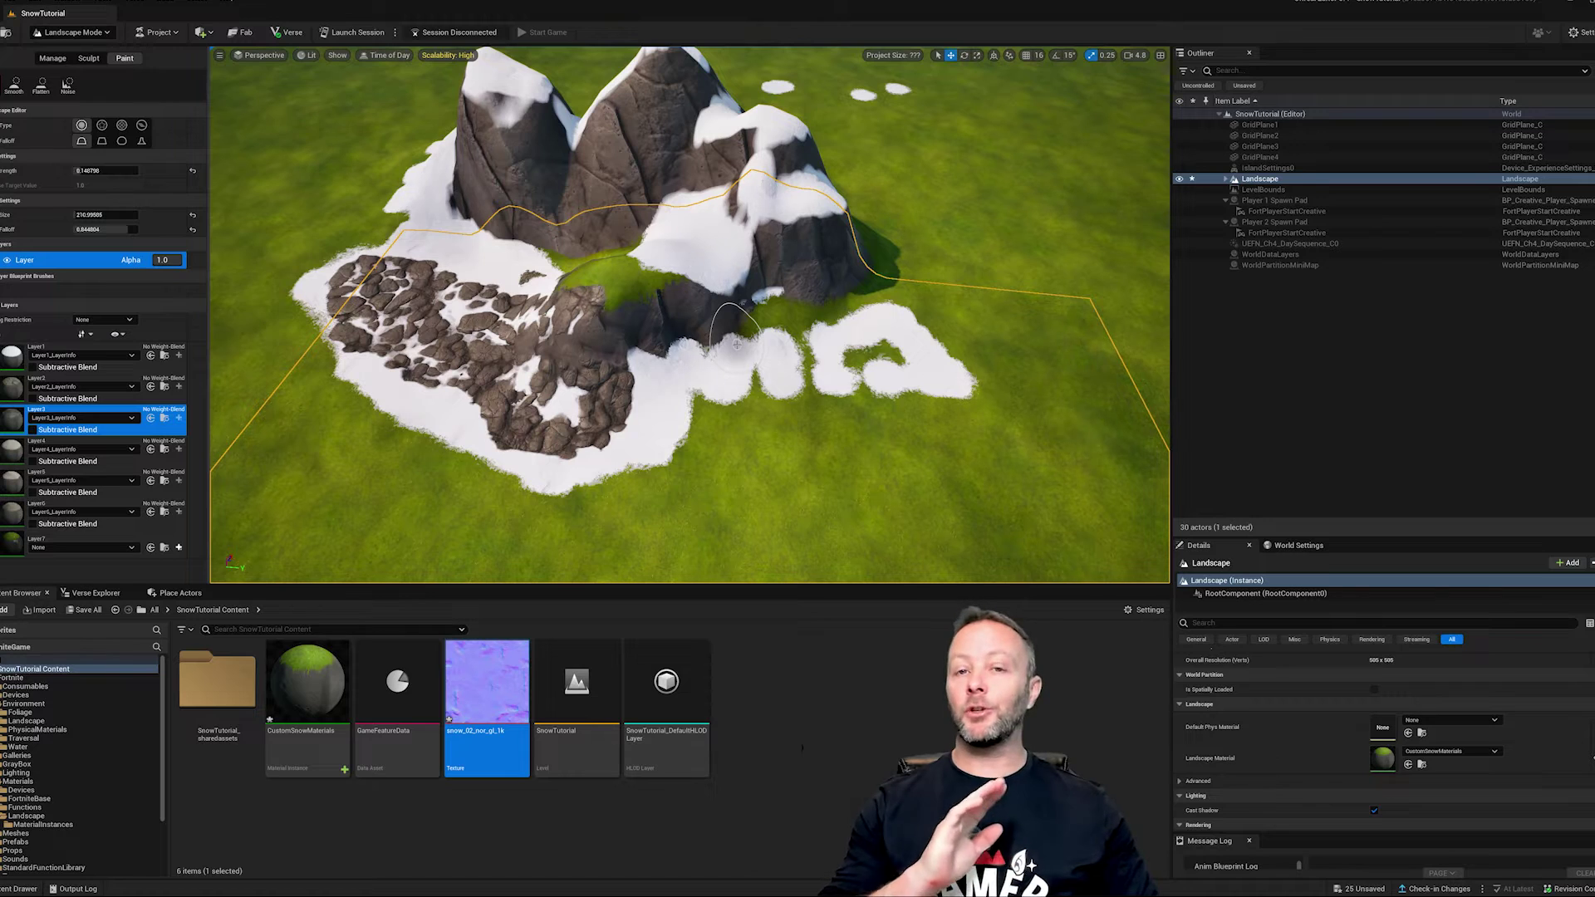
Review the painted mountain from a distance and save the SnowTutorial level
key(s)
right_drag(636, 317, 631, 320)
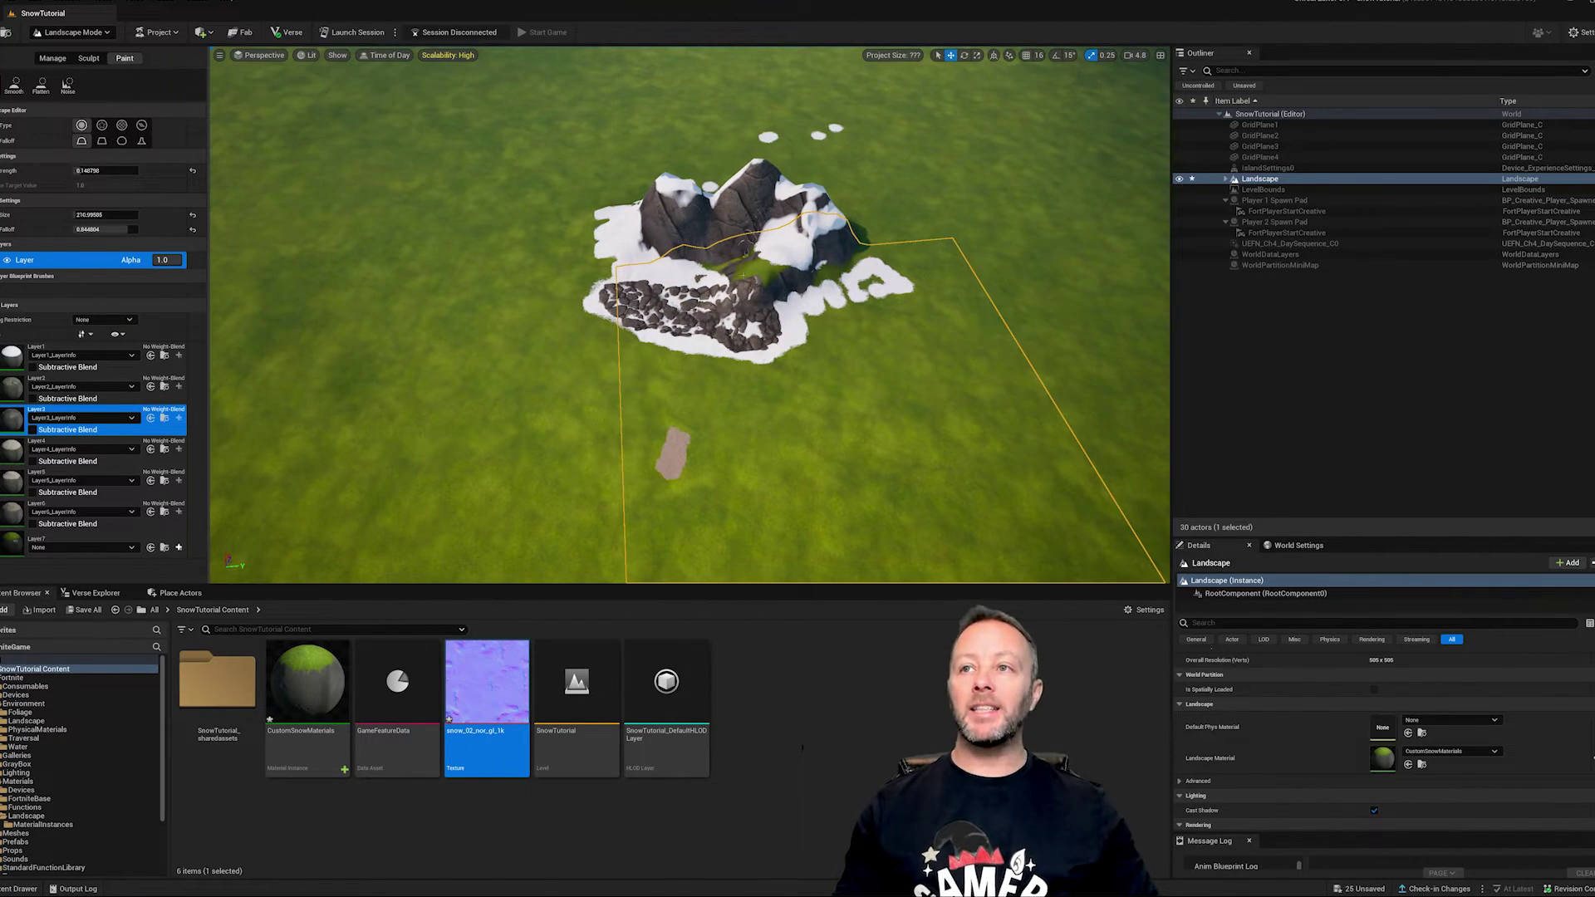
scroll(745, 357, up, 8)
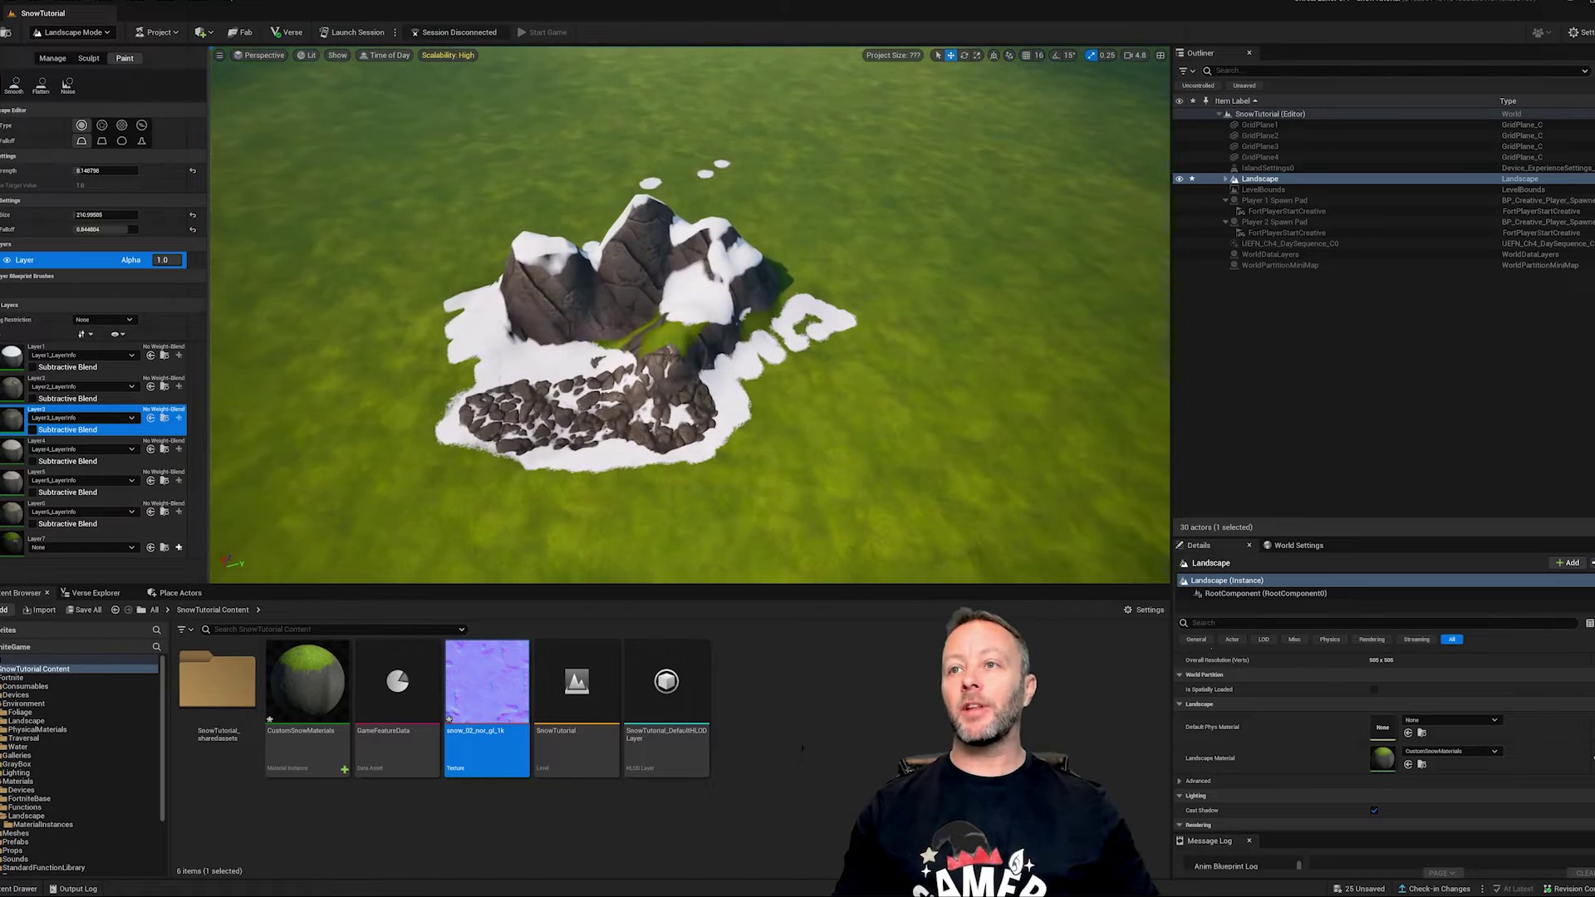
click(700, 359)
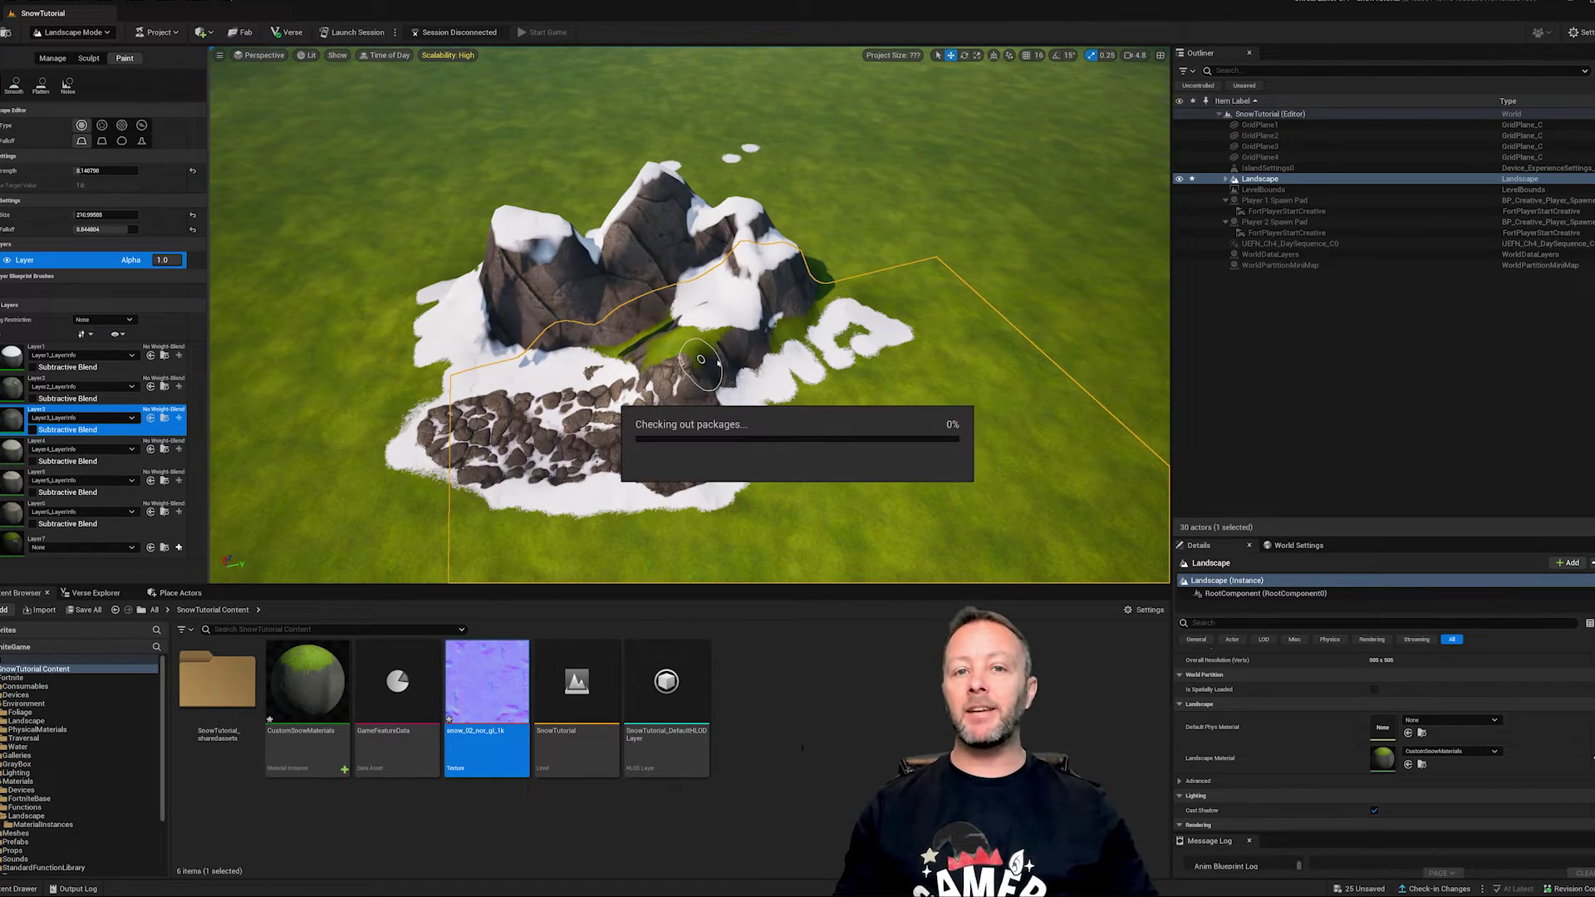
Create a new project named arctic1 from the Arctic Island template
click(9, 5)
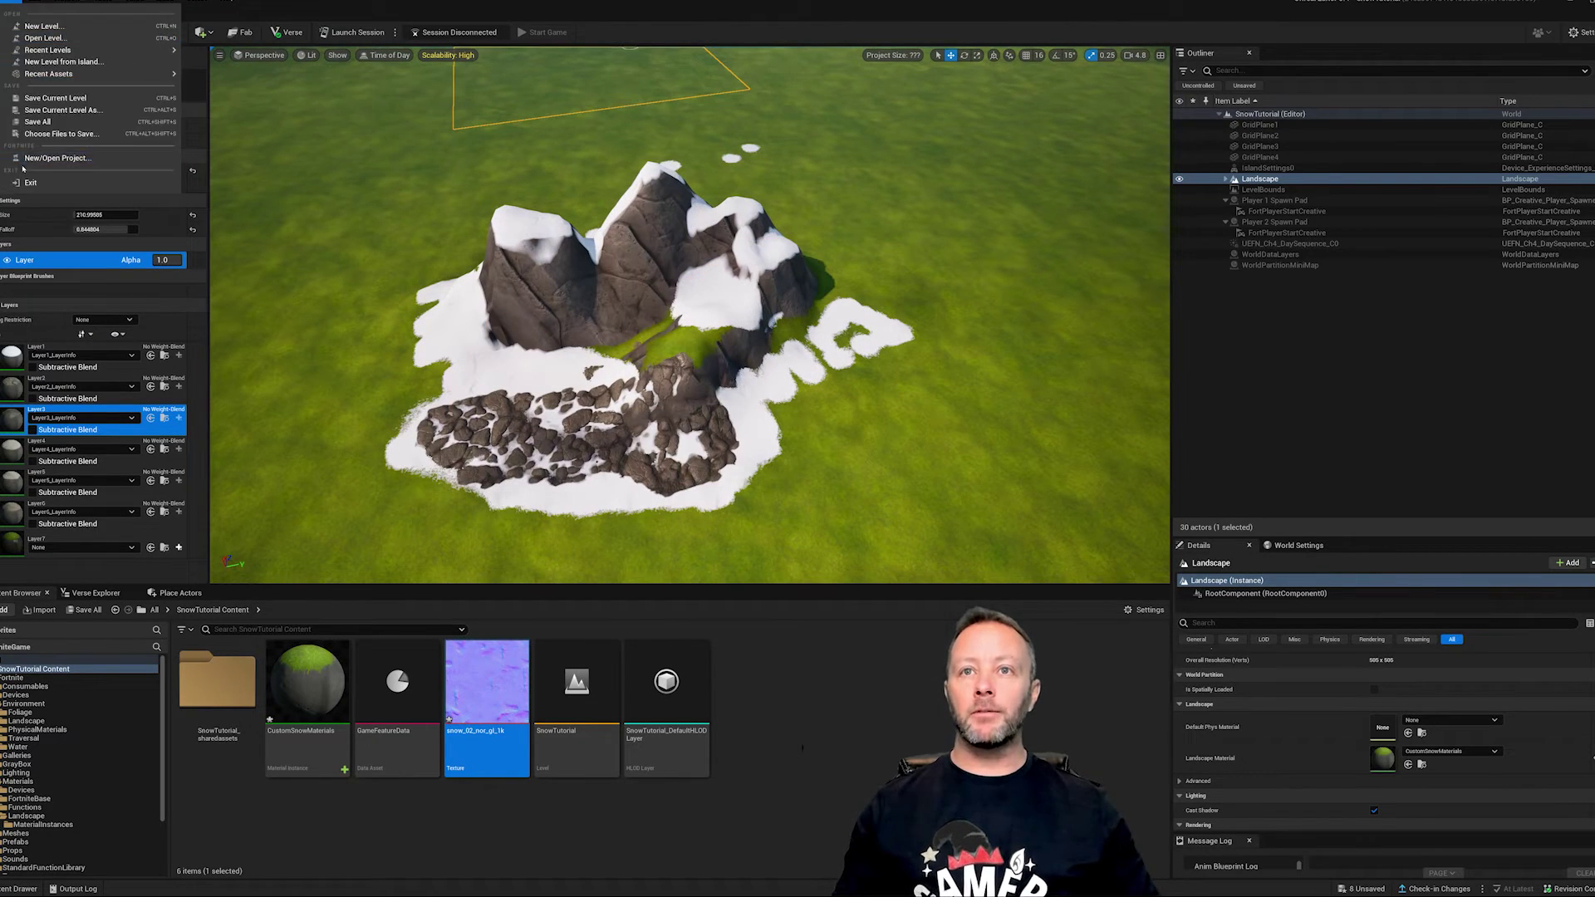
click(50, 158)
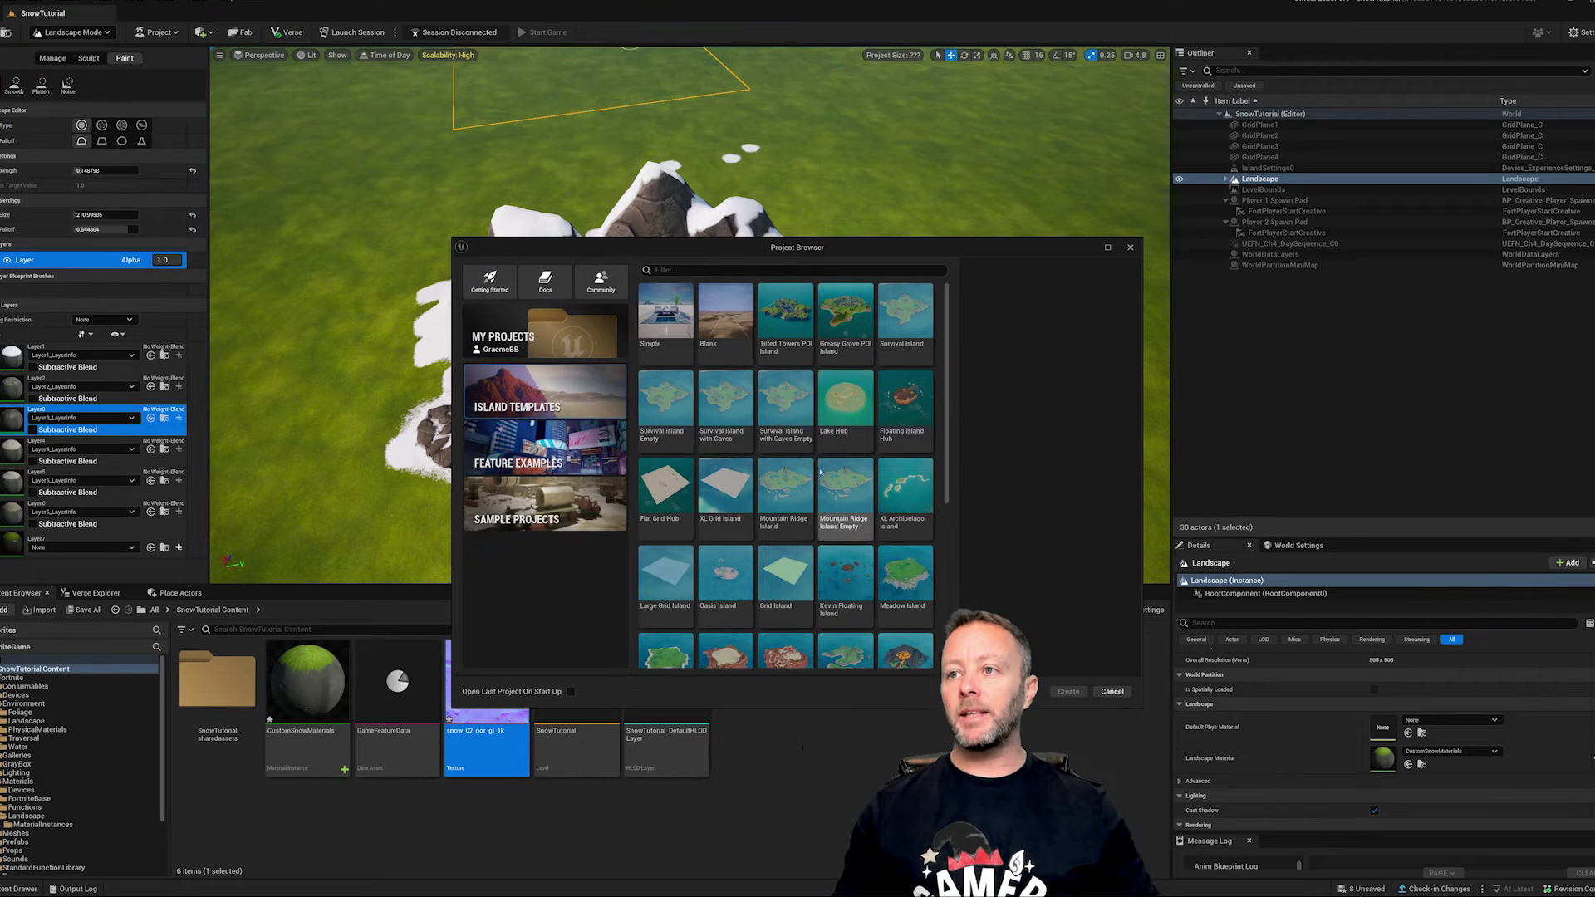
scroll(820, 472, down, 5)
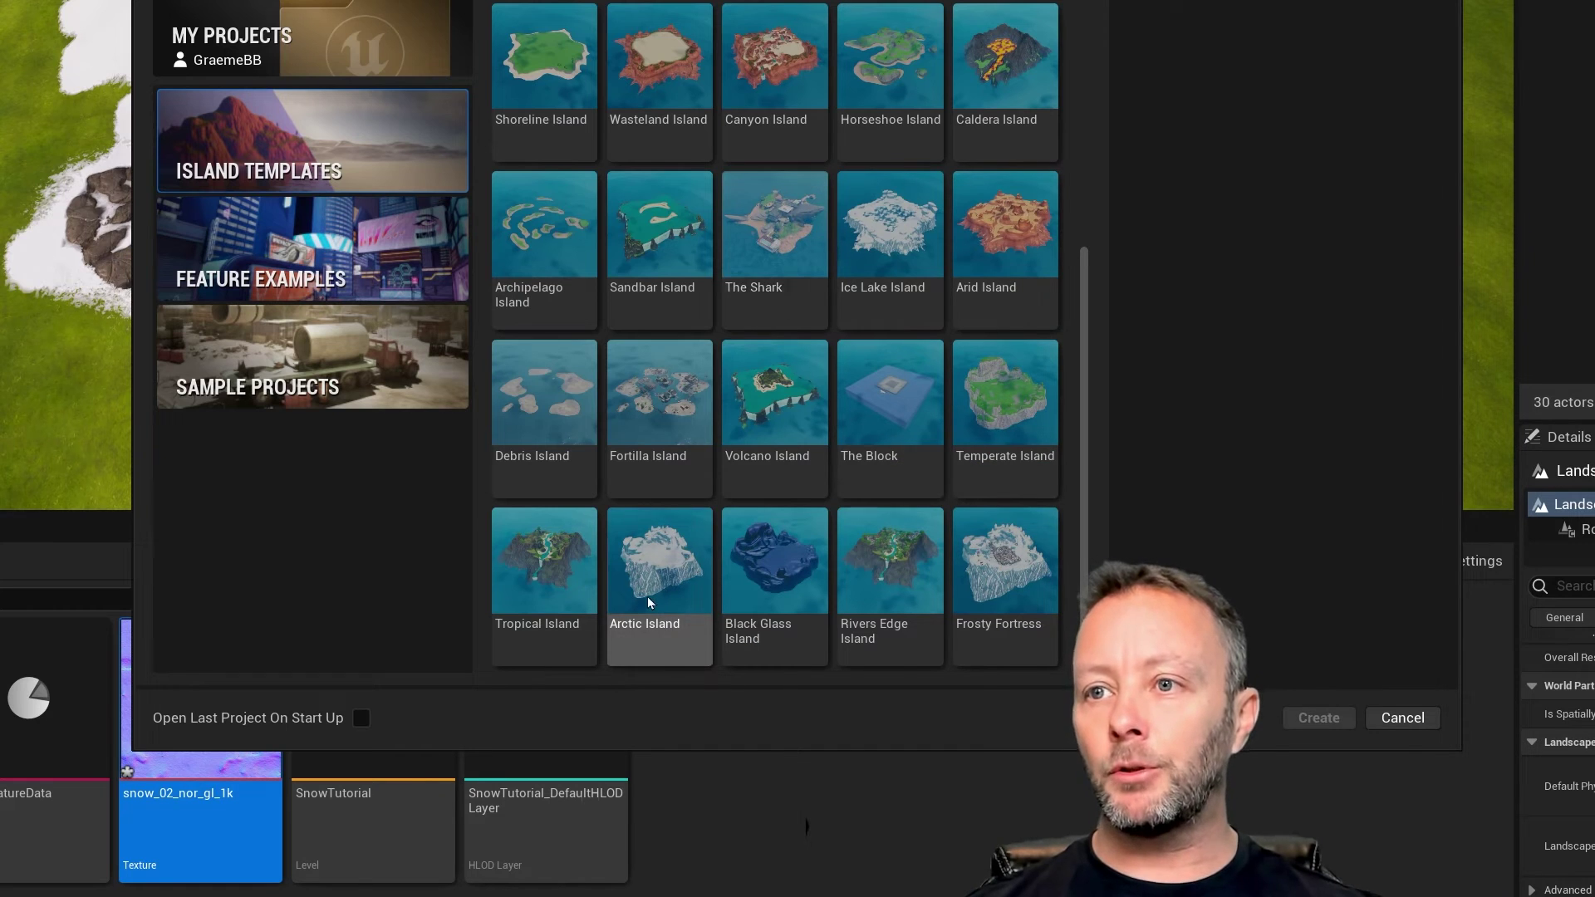
click(649, 603)
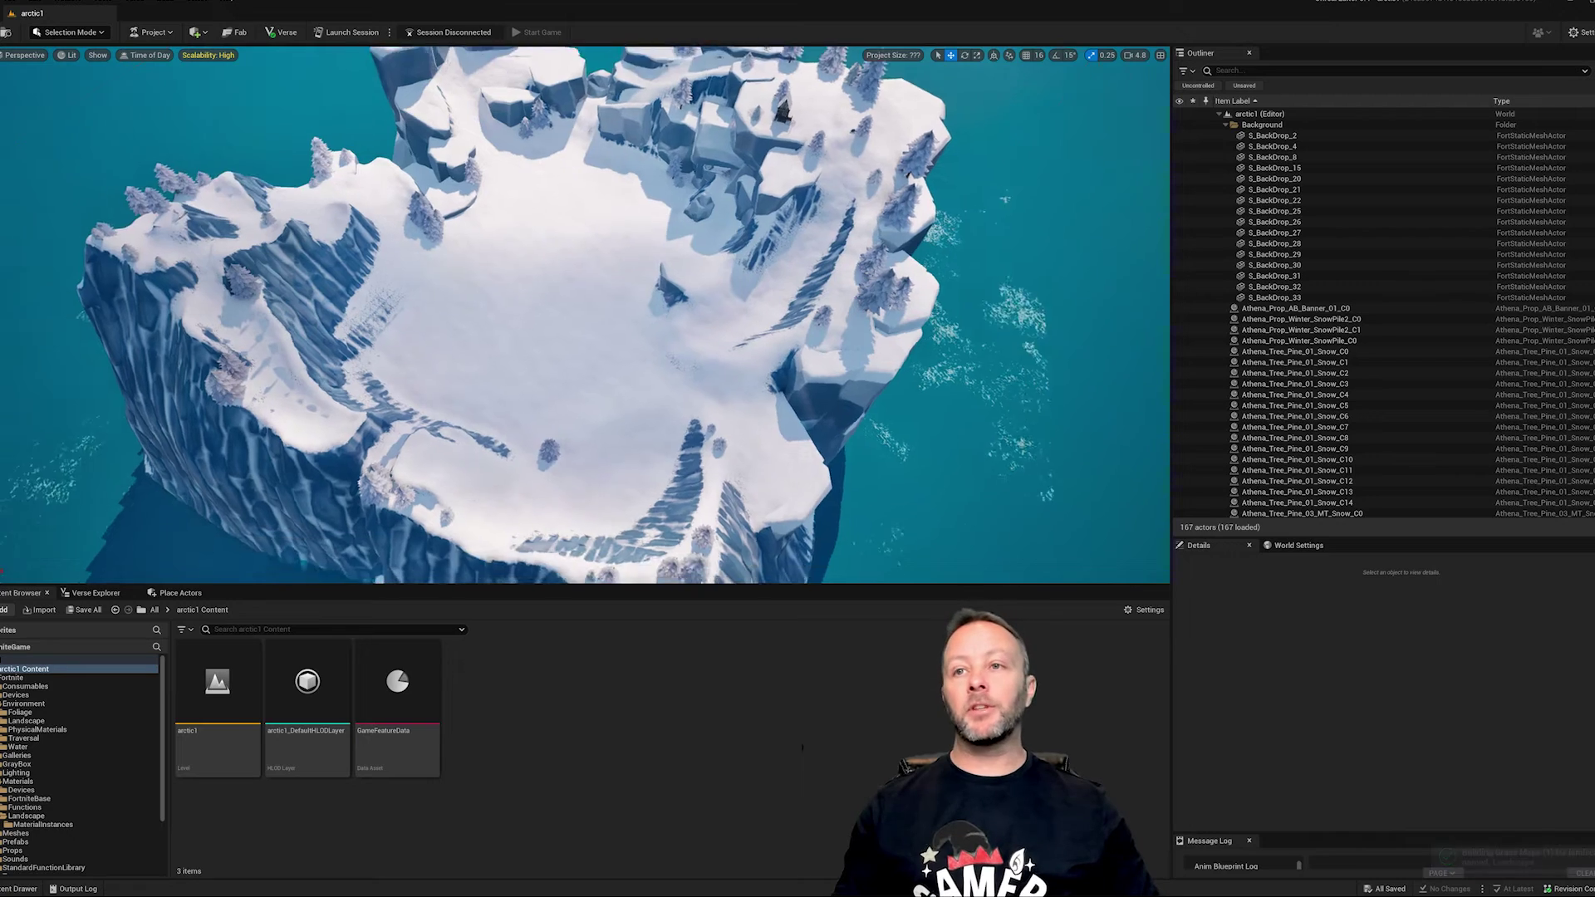
Select the arctic island's landscape and copy its landscape material reference, M_Athena_Terrain_IceBiome
mouse_move(606, 366)
right_down()
mouse_move(615, 353)
mouse_move(573, 324)
mouse_move(606, 366)
right_up()
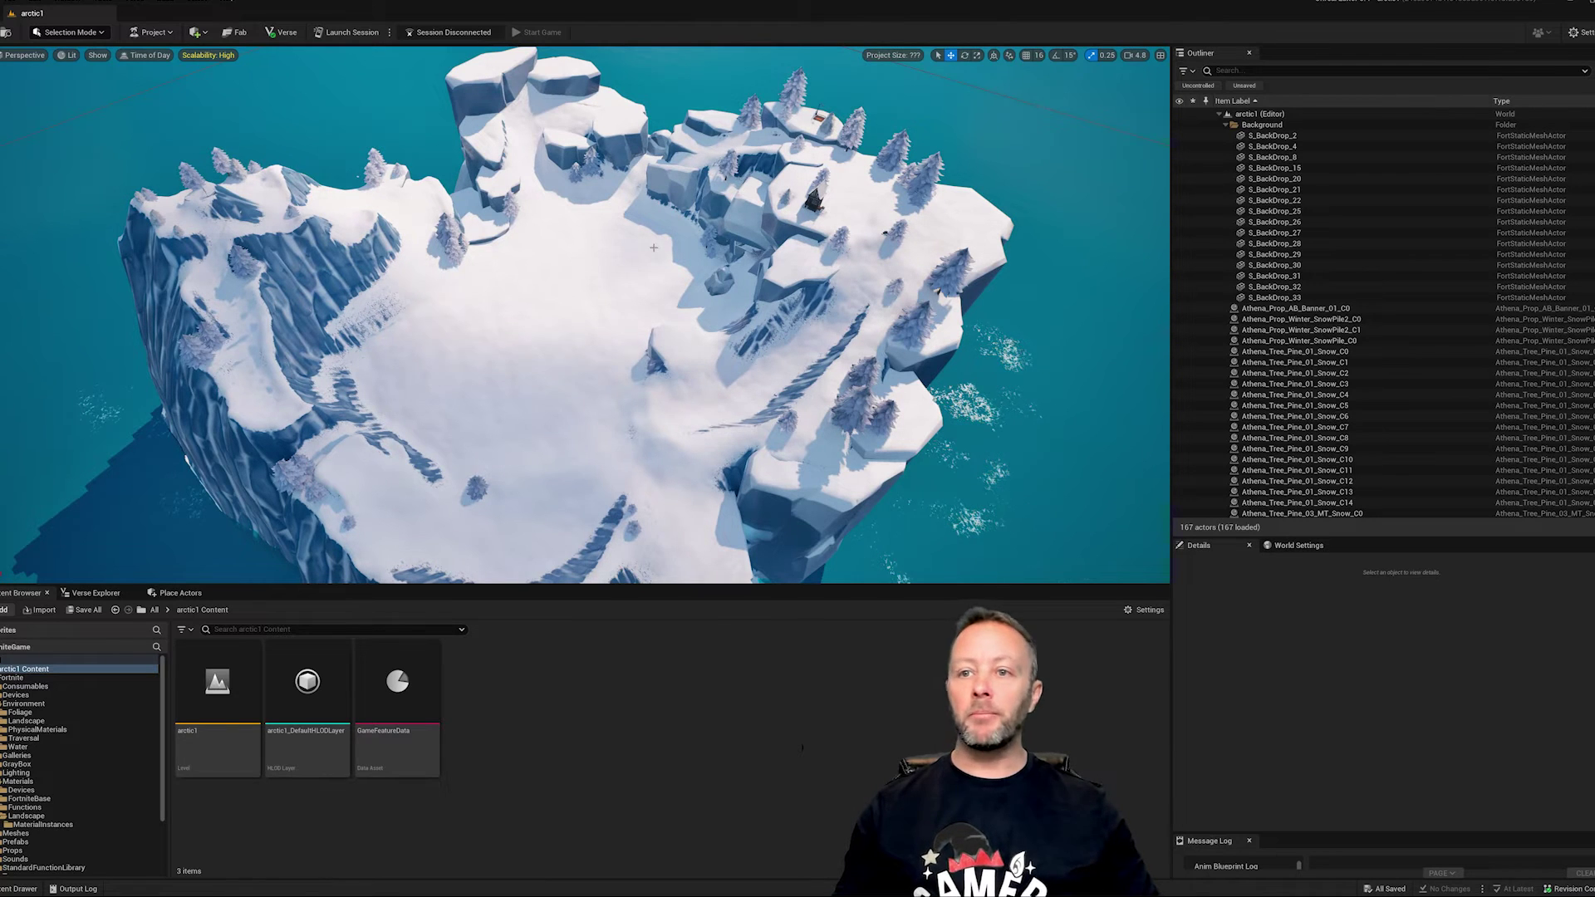
right_drag(280, 294, 338, 294)
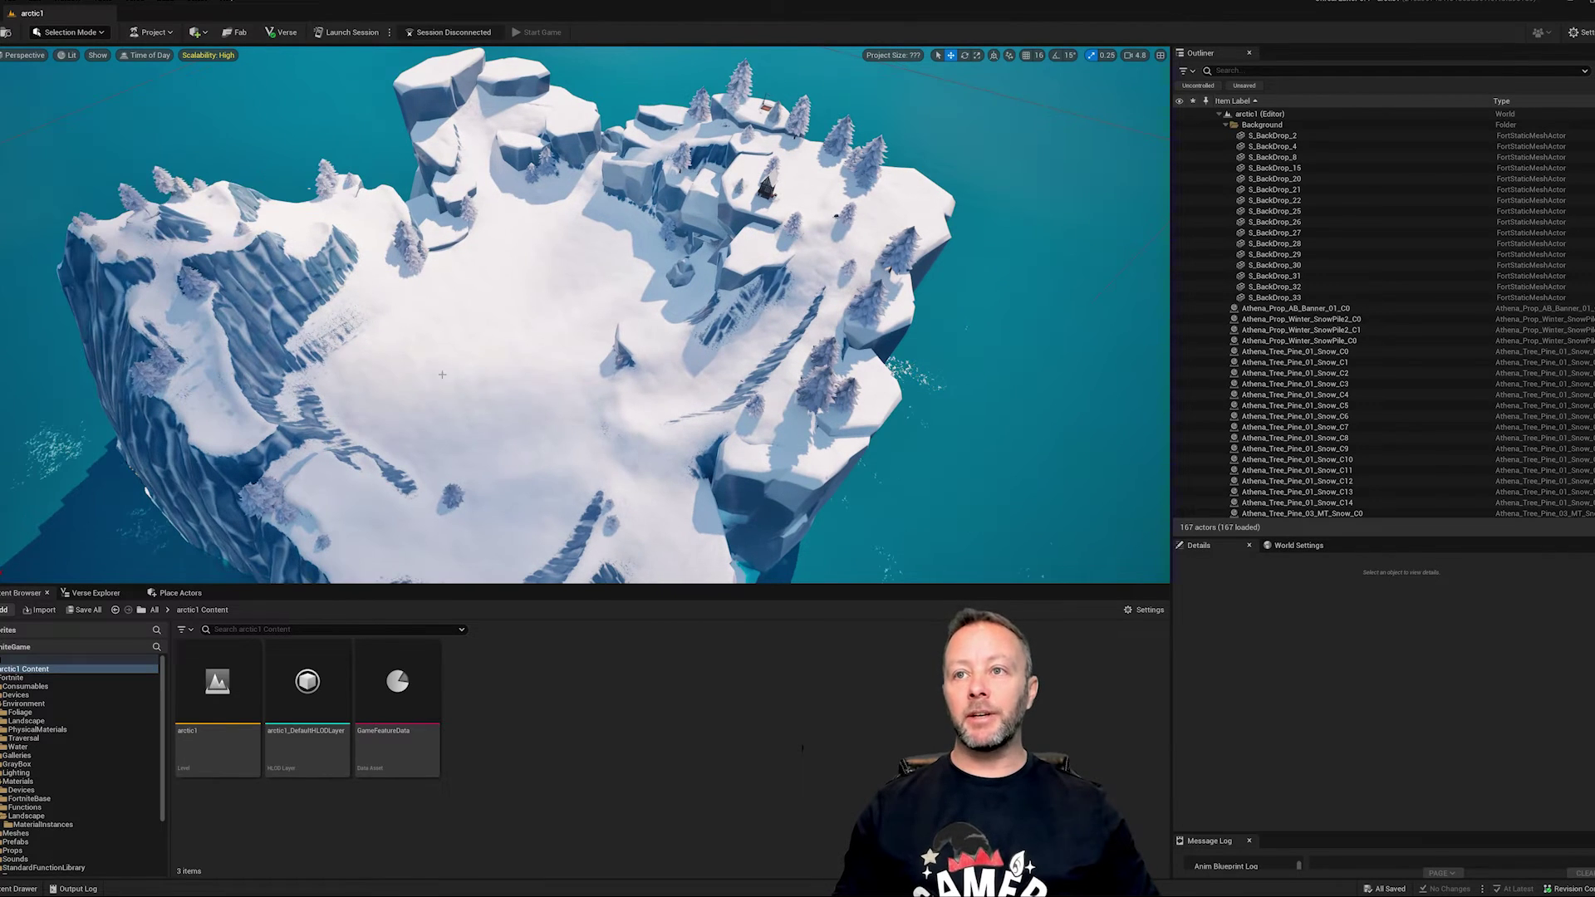
click(547, 354)
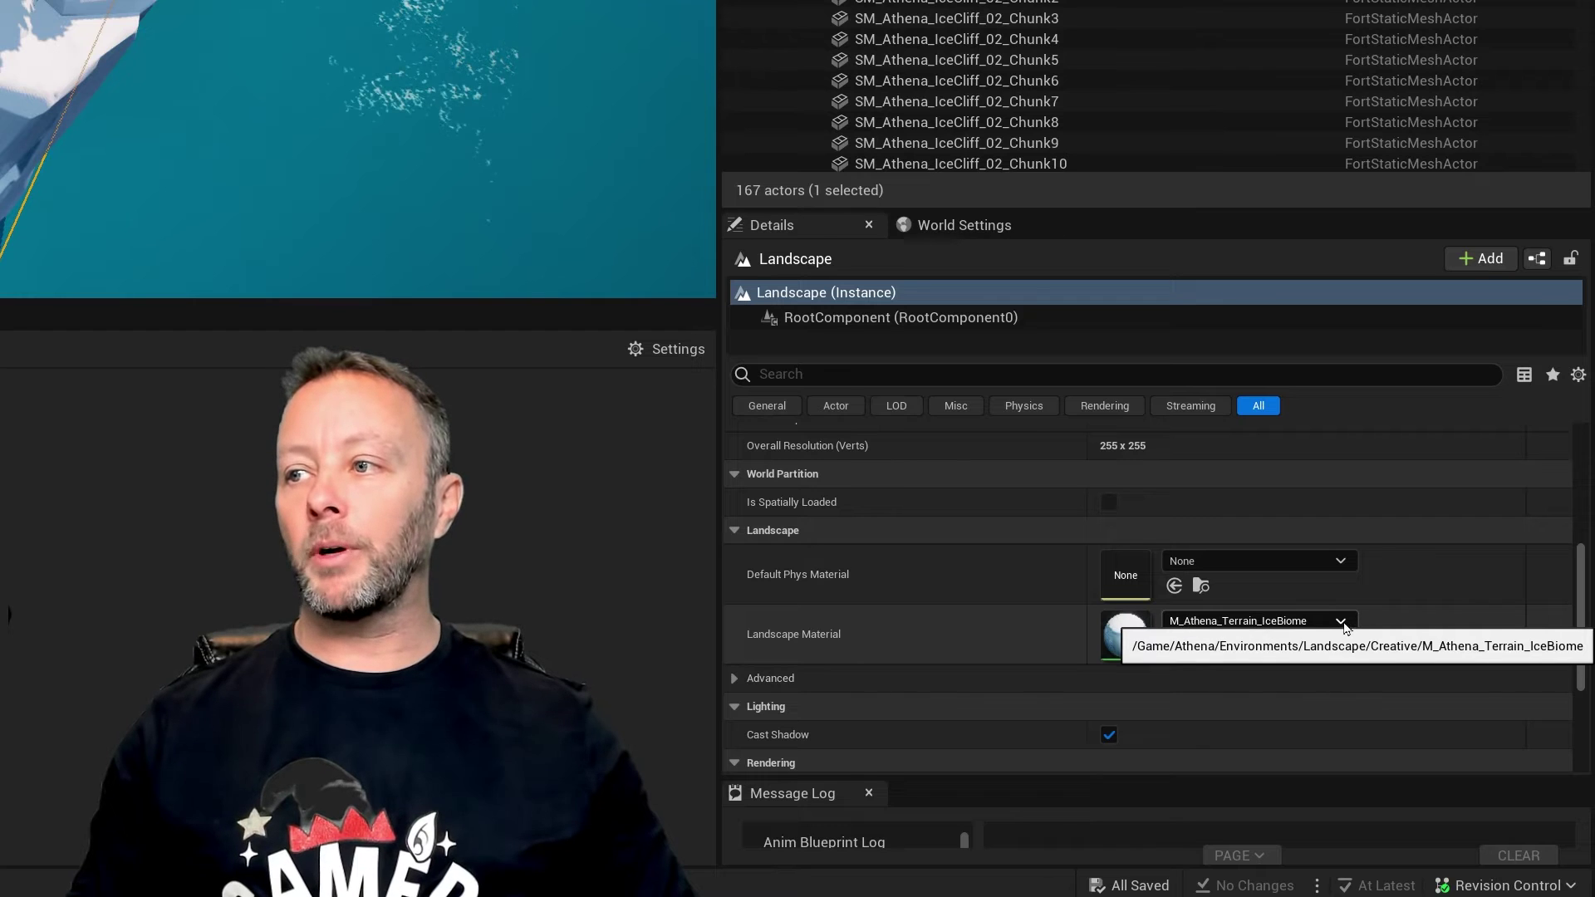
click(1244, 623)
click(1229, 206)
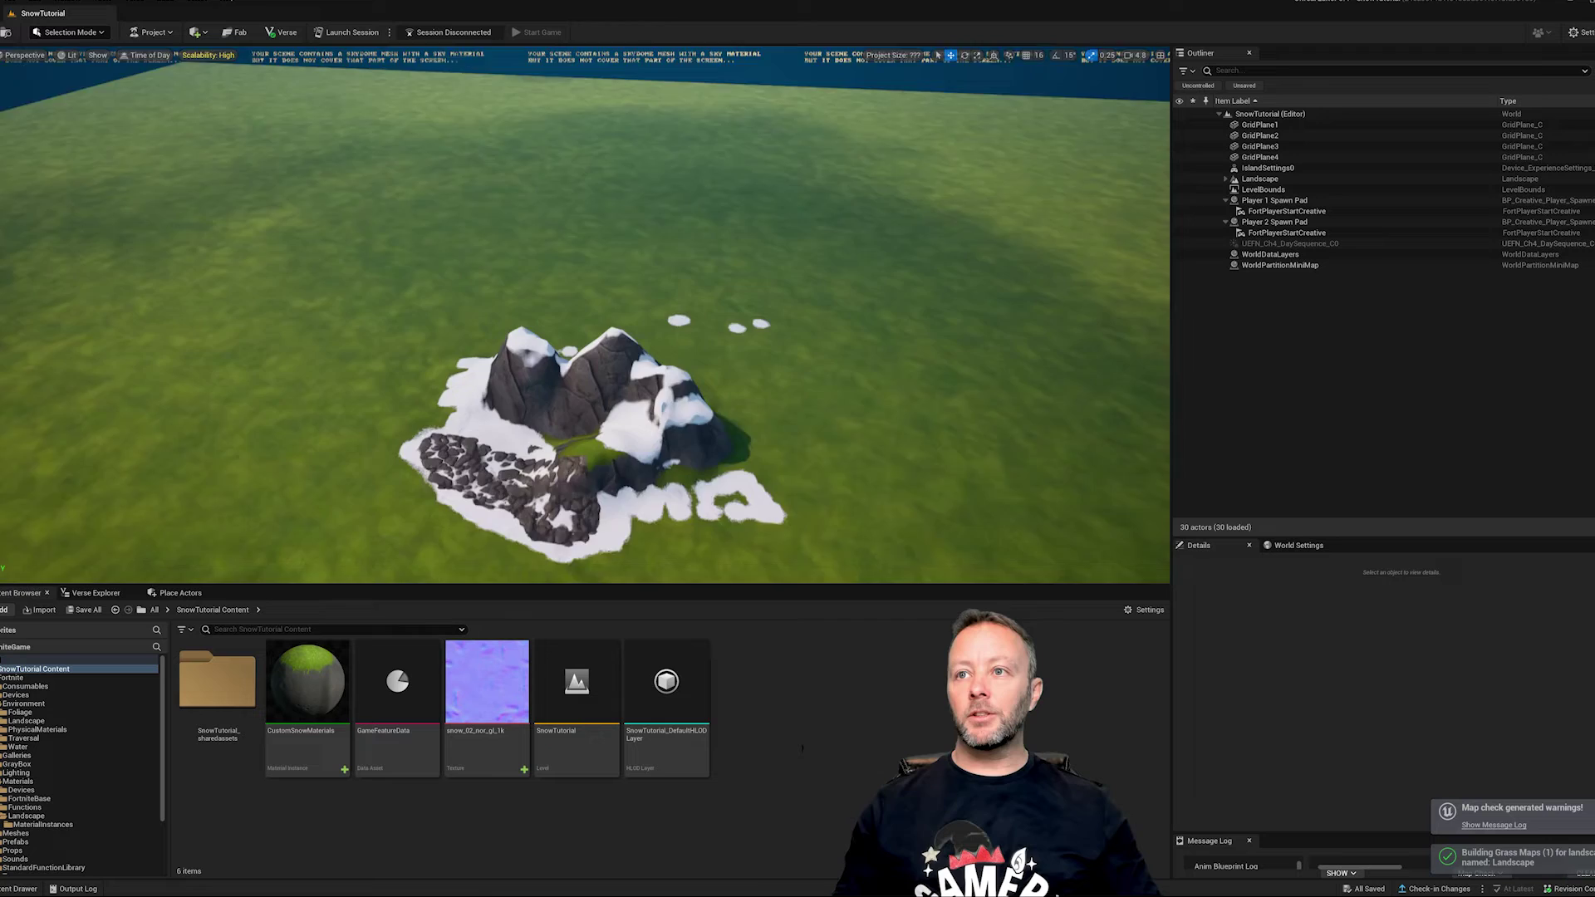
In the SnowTutorial project, create a new landscape with the copied M_Athena_Terrain_IceBiome as its material
scroll(585, 366, down, 5)
right_drag(586, 365, 669, 440)
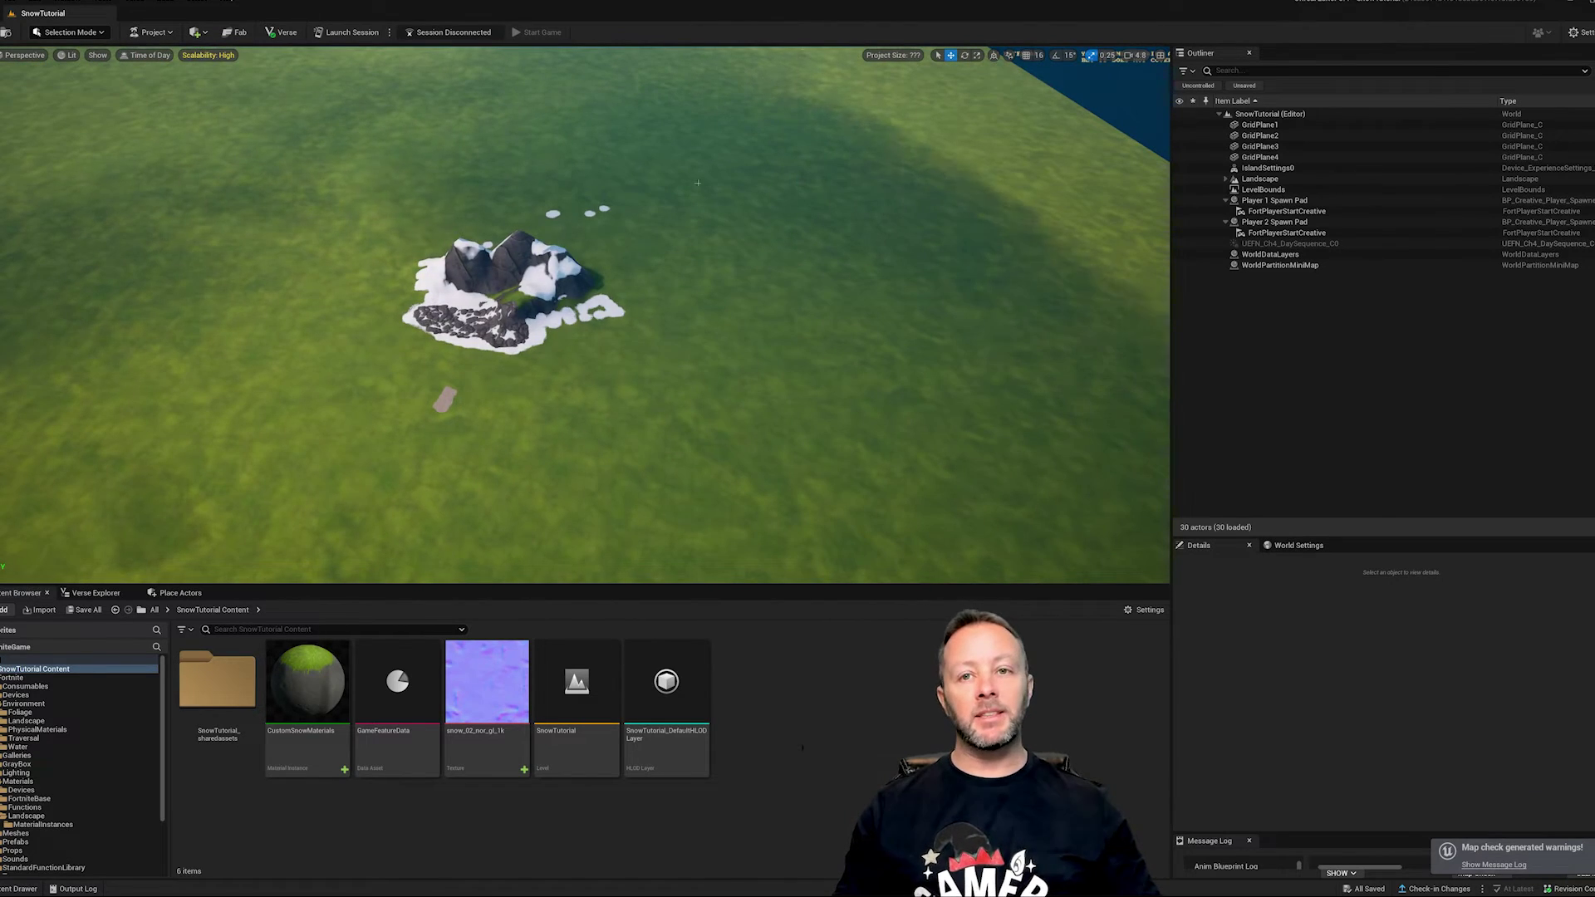
click(73, 62)
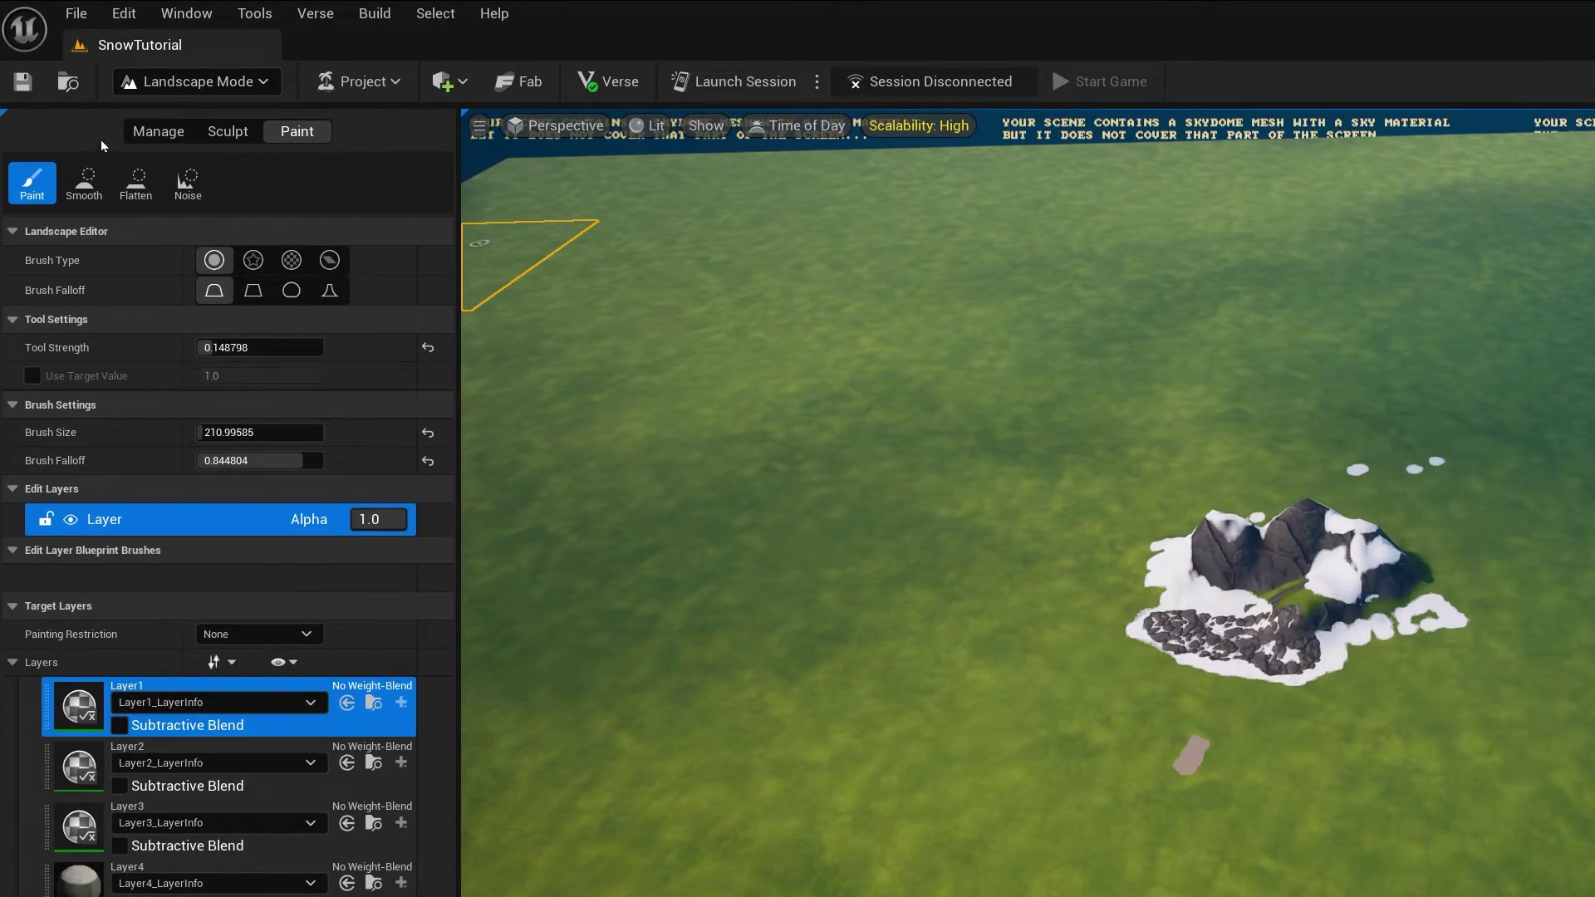
click(159, 131)
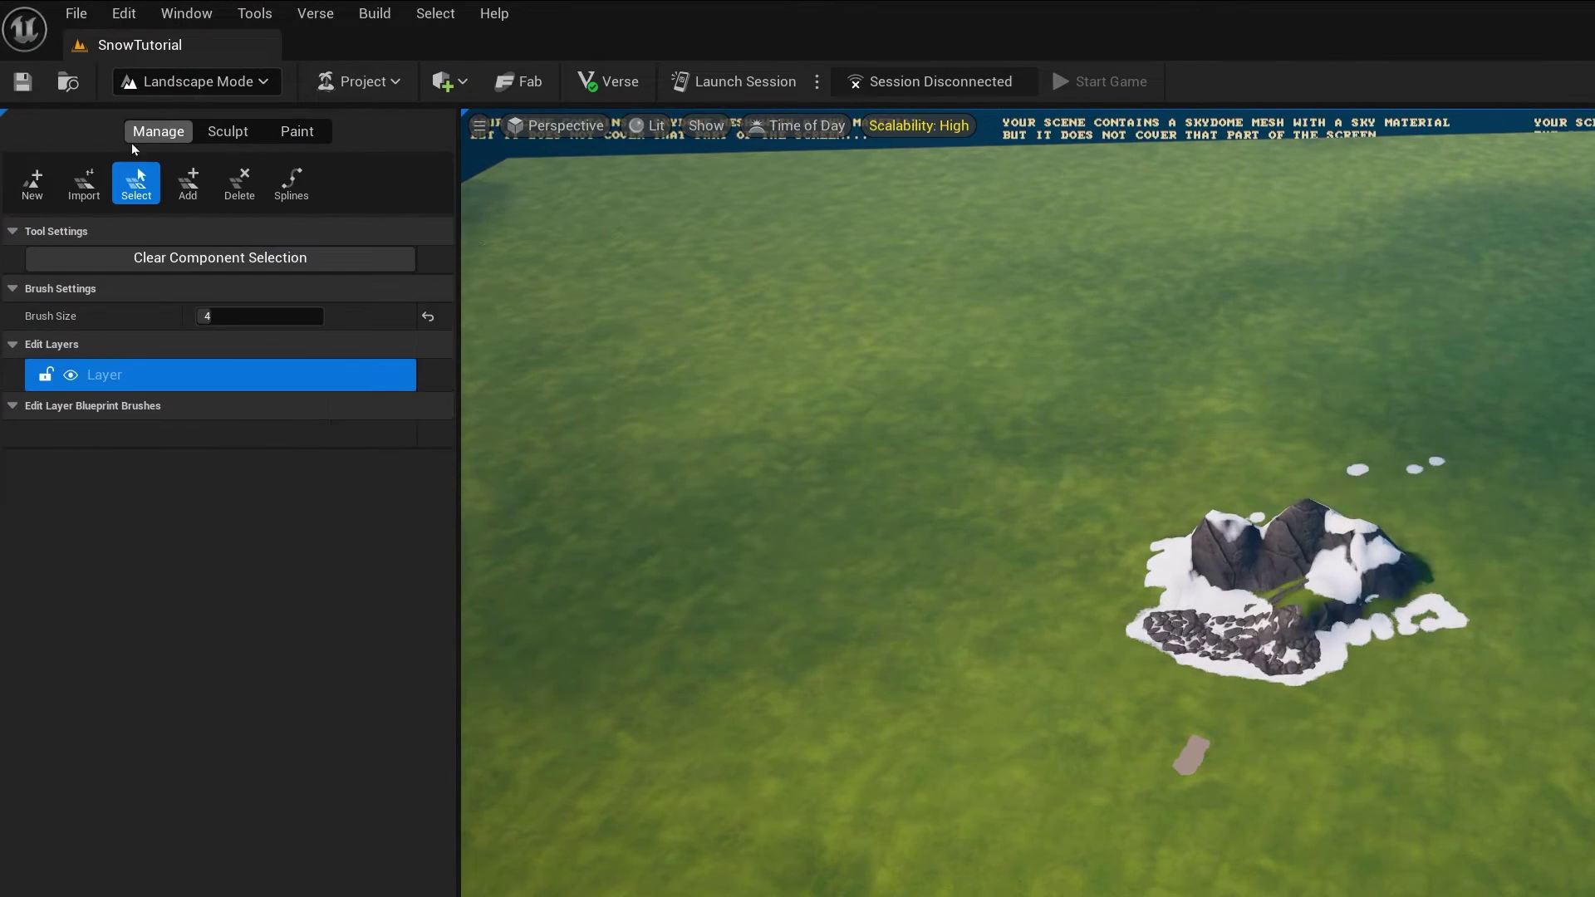
click(31, 181)
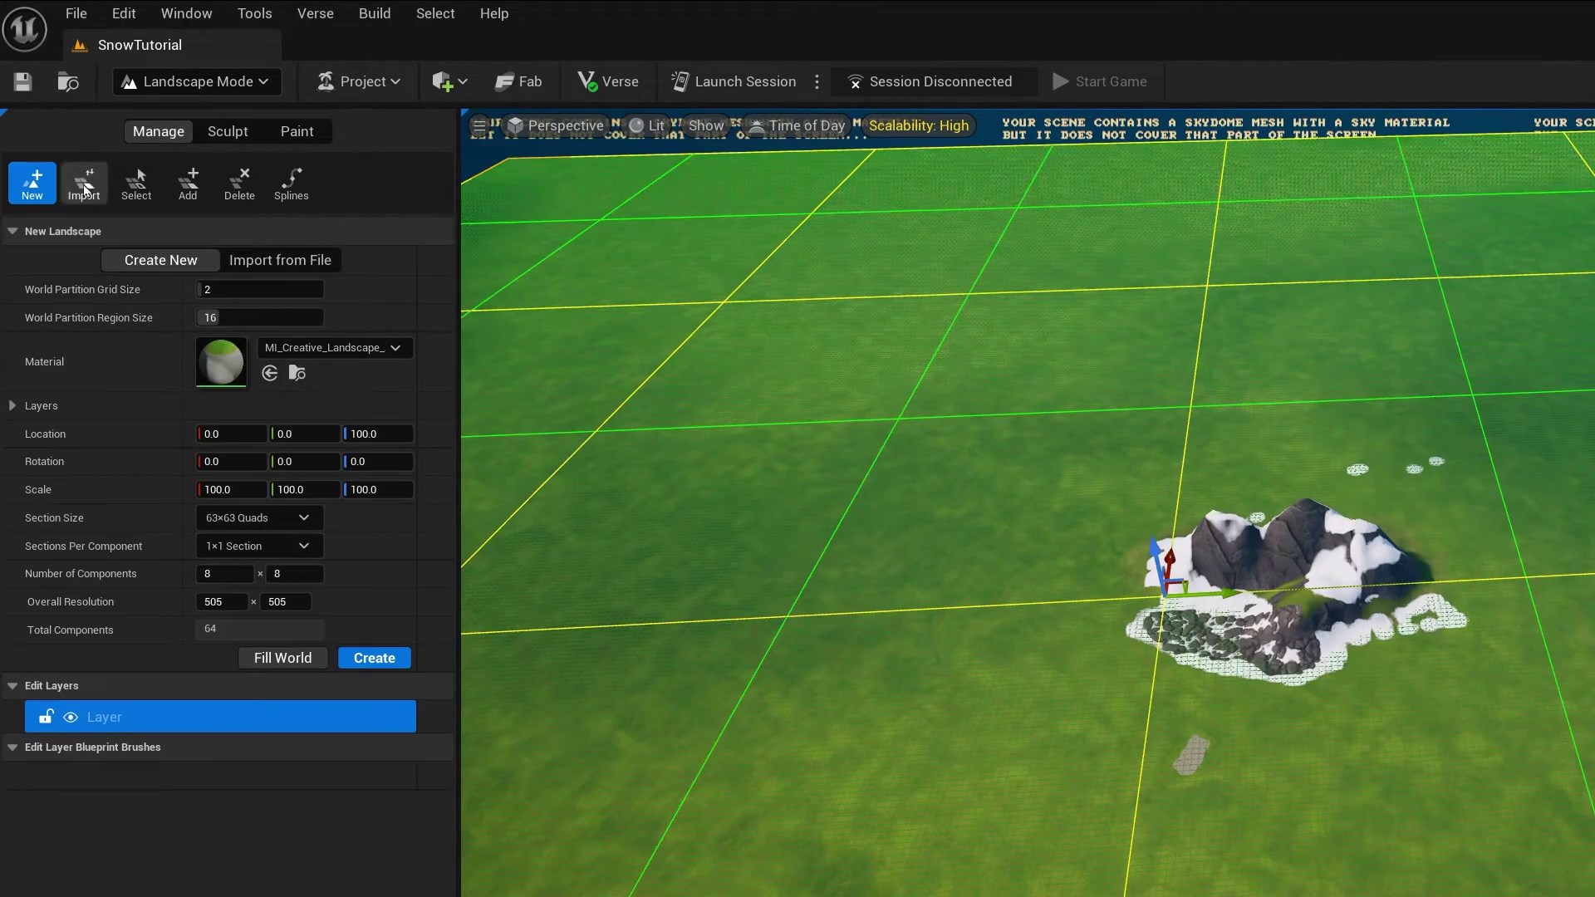
right_click(339, 346)
click(376, 385)
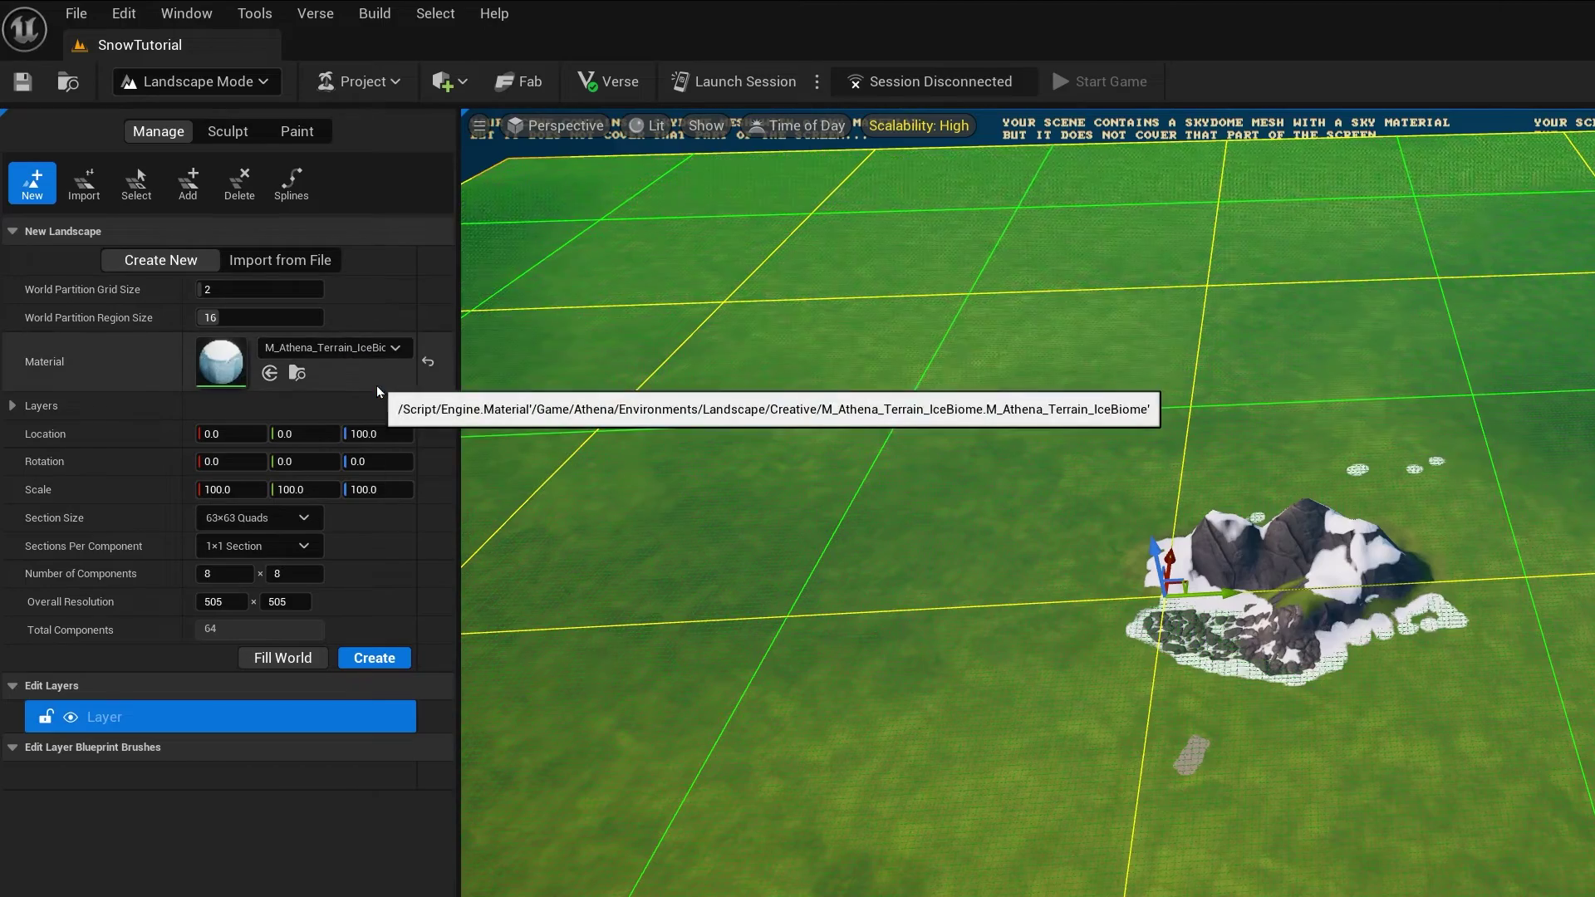
click(376, 660)
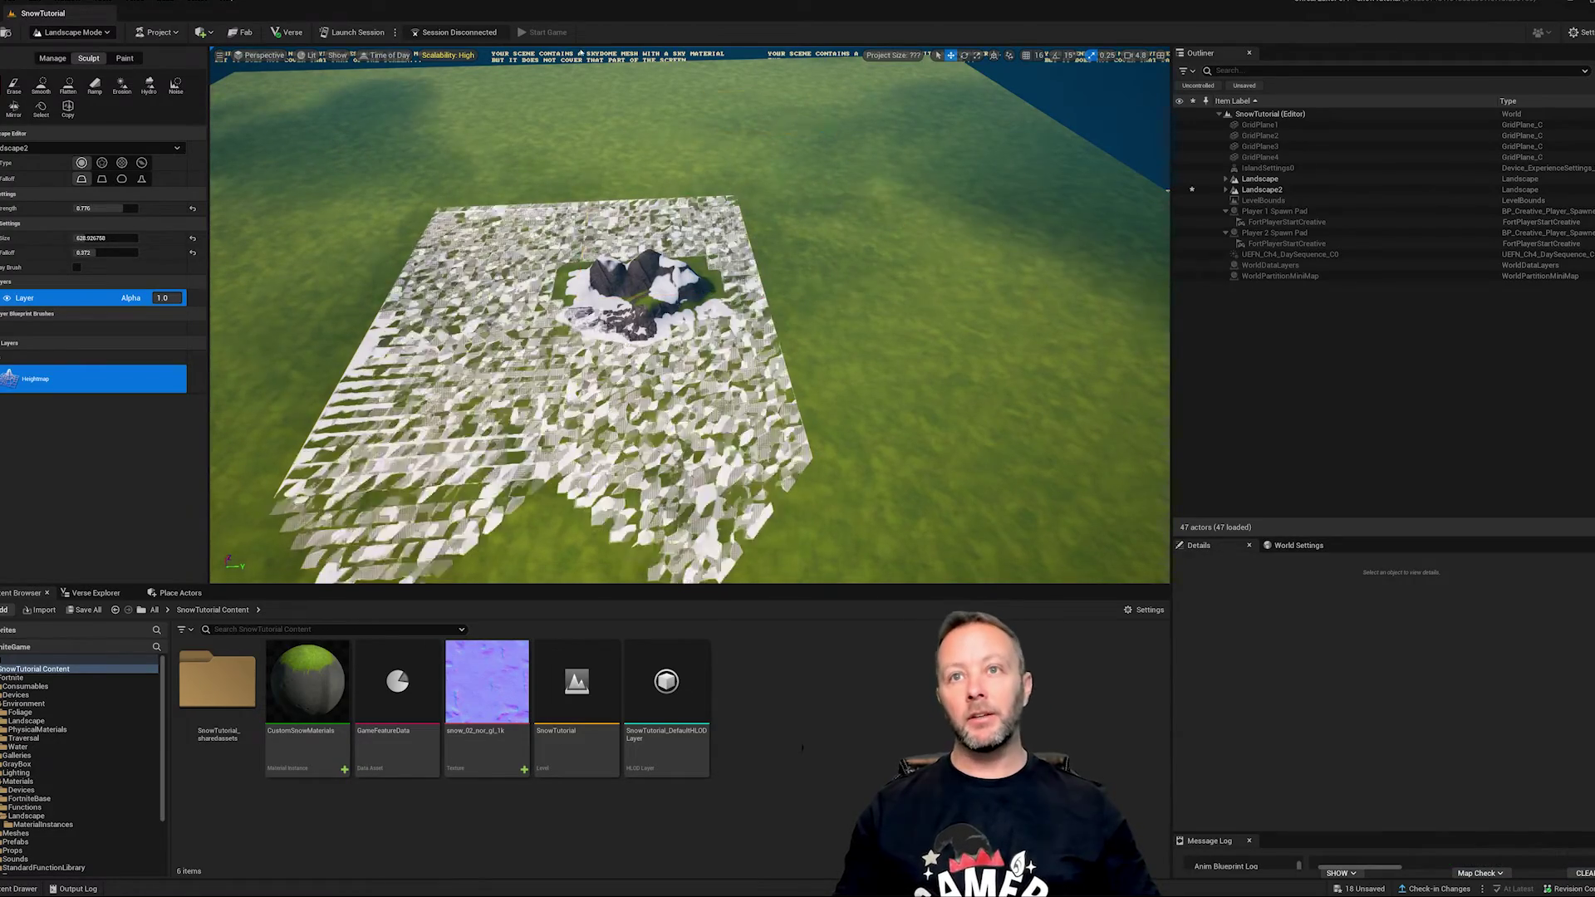
Select the new ice landscape and raise it slightly to cover the grass terrain around the mountain
click(80, 32)
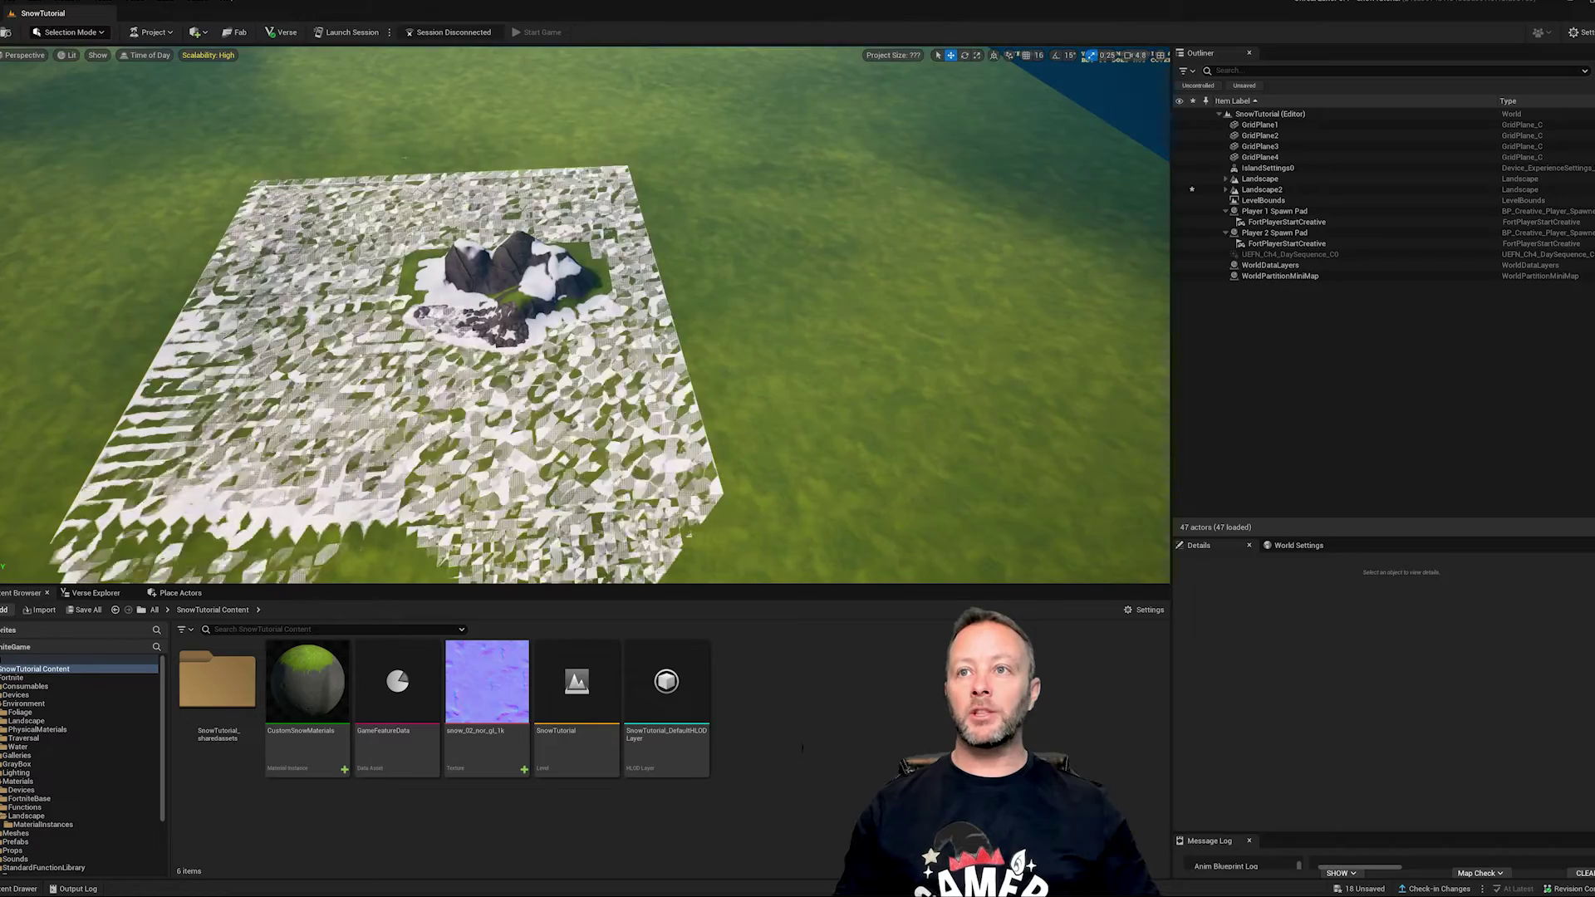
click(1264, 190)
right_drag(612, 212, 573, 141)
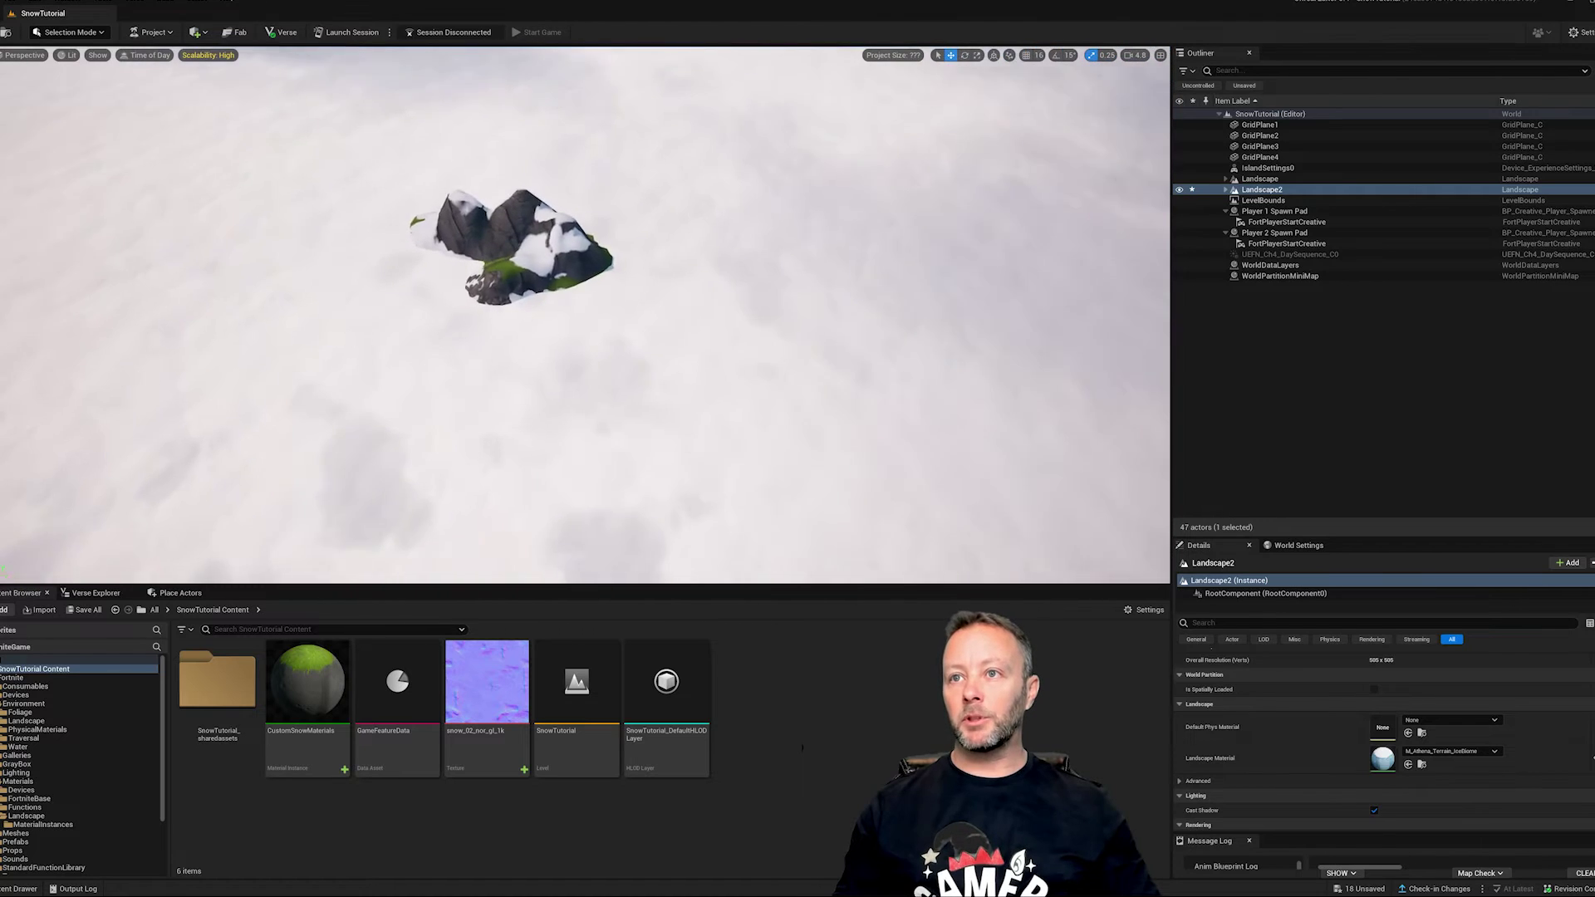
mouse_move(676, 305)
right_down()
mouse_move(633, 232)
mouse_move(676, 305)
right_up()
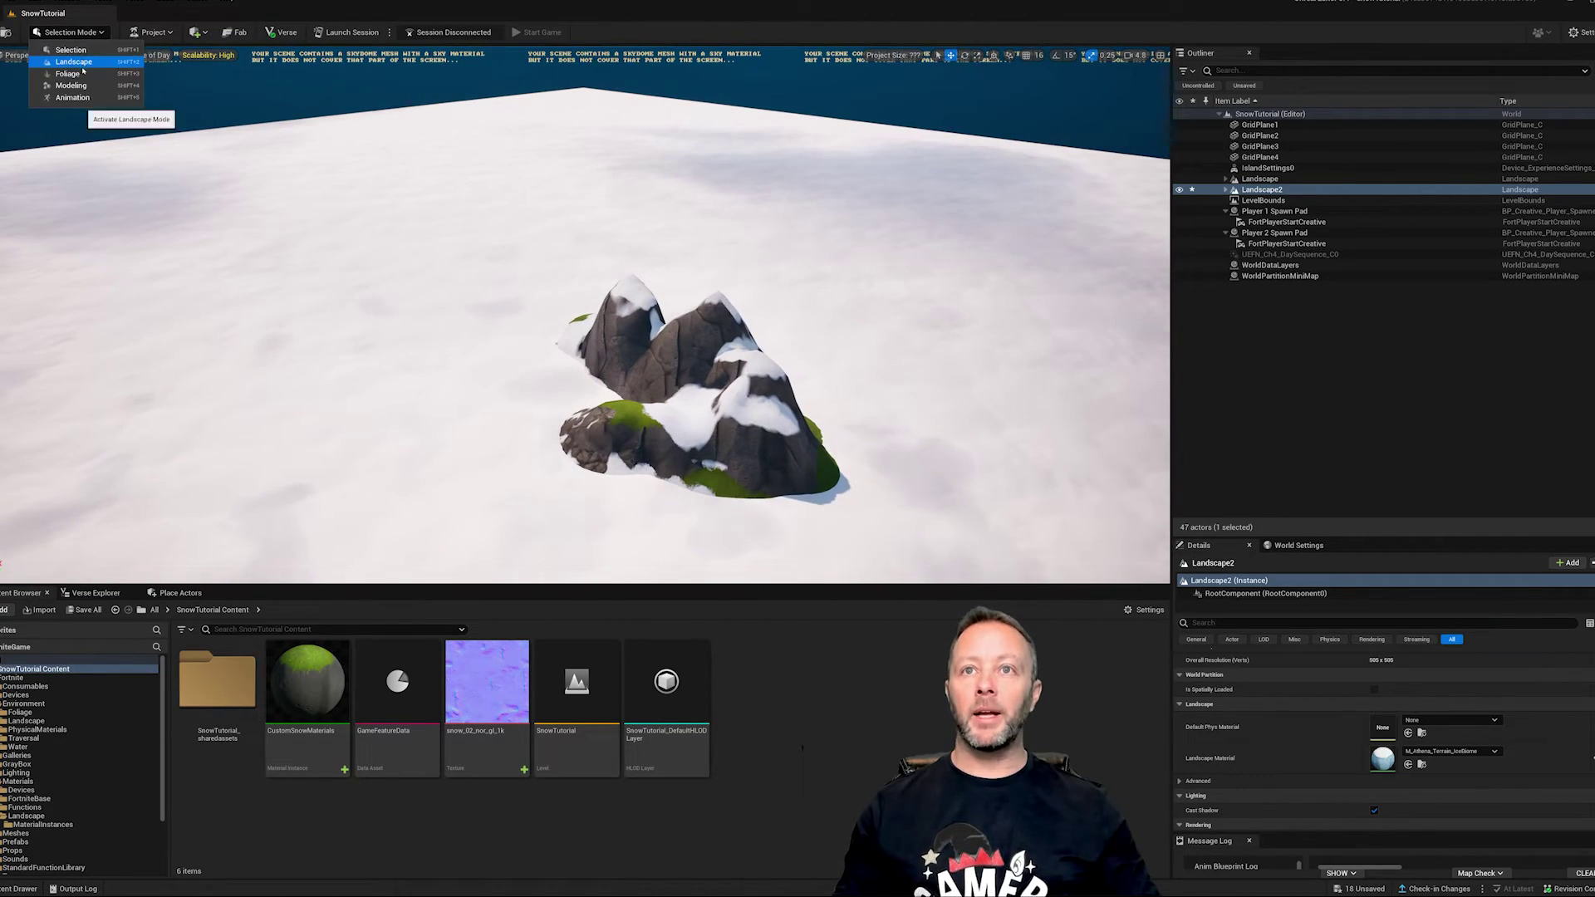
Set the sculpt strength to about 0.89 and brush size to about 2173, and raise ice hills around the rocky mountain
click(74, 62)
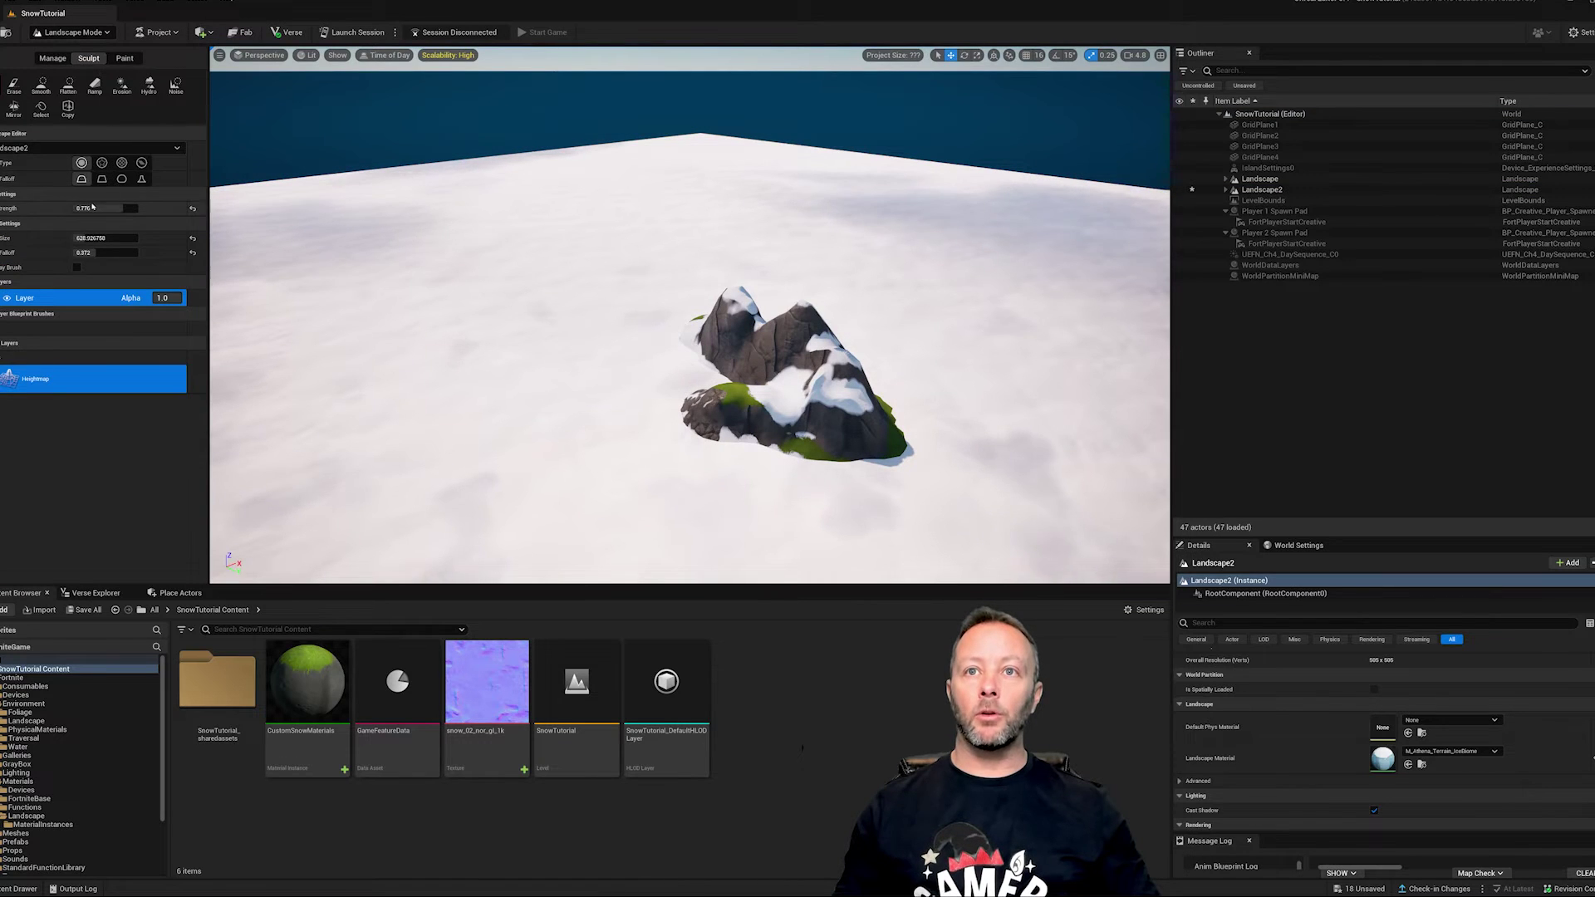
drag(92, 207, 98, 207)
drag(90, 238, 95, 238)
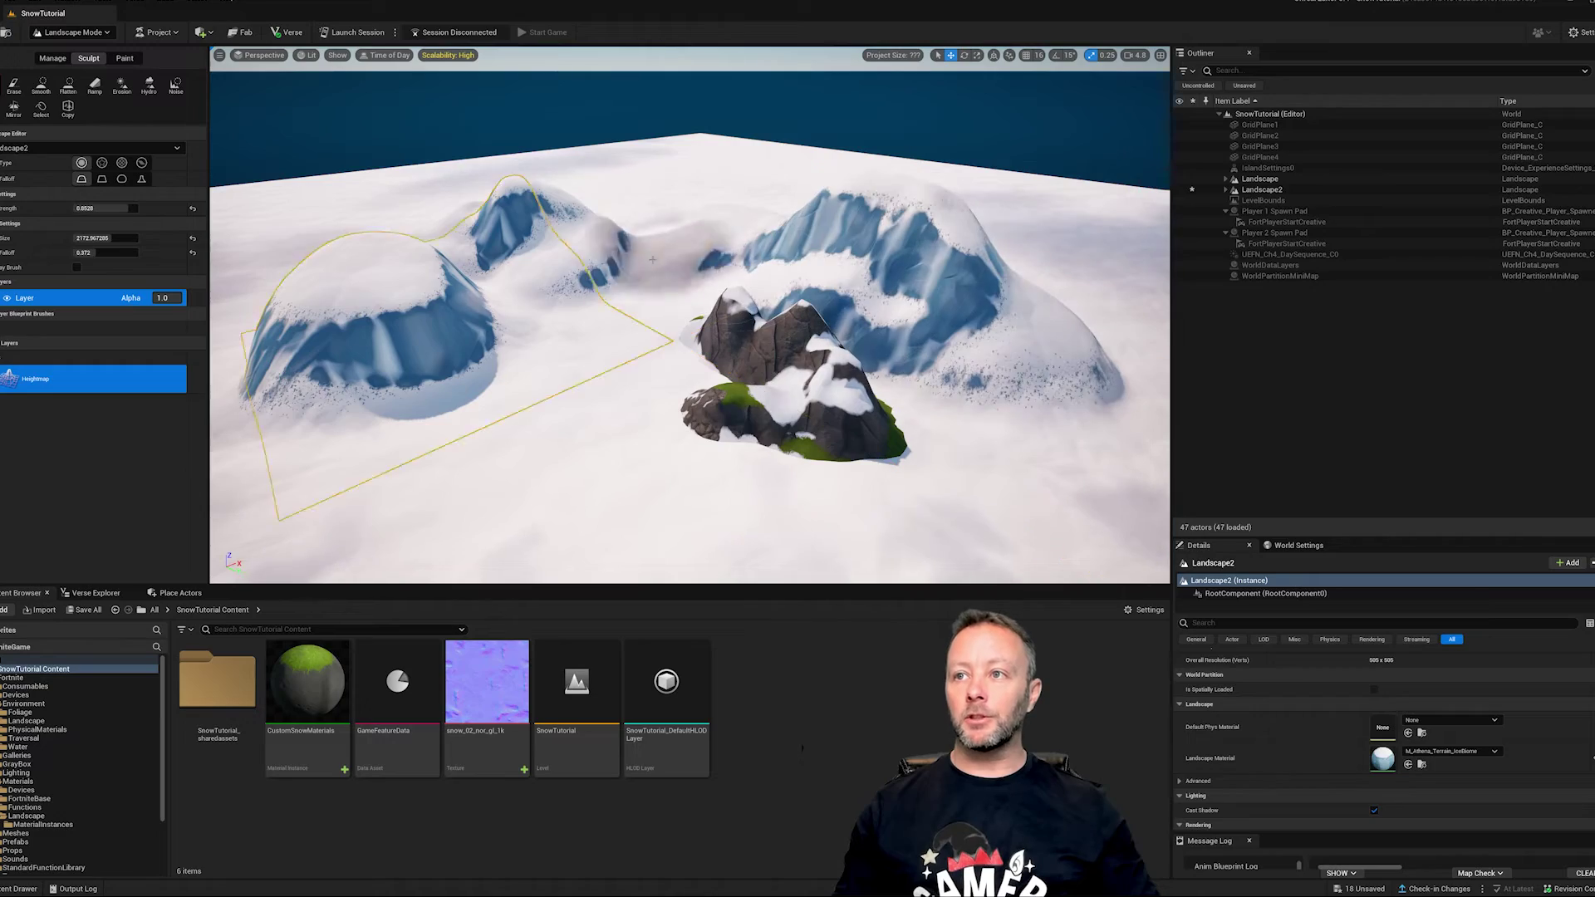
Sculpt a tall ice cliff beside the rocky mountain and a long snow ridge in front of it
drag(420, 415, 490, 398)
mouse_move(640, 316)
right_down()
mouse_move(681, 349)
mouse_move(697, 415)
mouse_move(681, 340)
right_up()
key(w)
key(s)
right_drag(582, 358, 657, 336)
mouse_move(757, 246)
mouse_down()
mouse_move(897, 373)
mouse_move(972, 366)
mouse_up()
right_drag(831, 349, 731, 391)
key(s)
drag(632, 448, 556, 437)
mouse_move(557, 437)
right_down()
mouse_move(553, 397)
mouse_move(572, 393)
right_up()
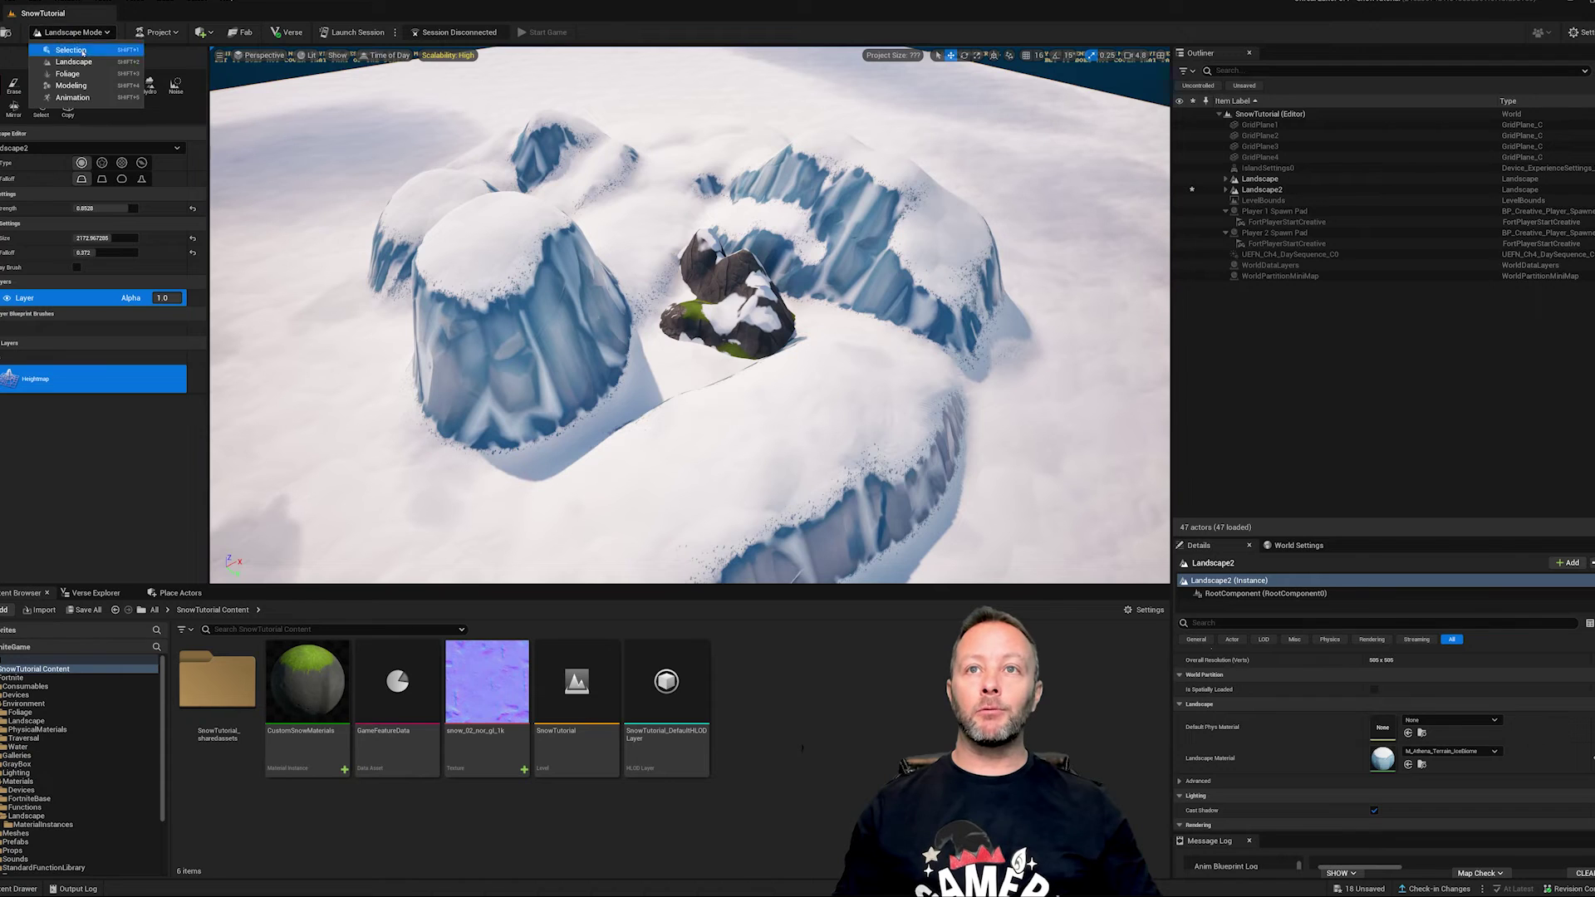
Search the Fortnite devices for vfx, place a VFX Spawner beside the rocky mountain, and raise it above the ground
click(82, 51)
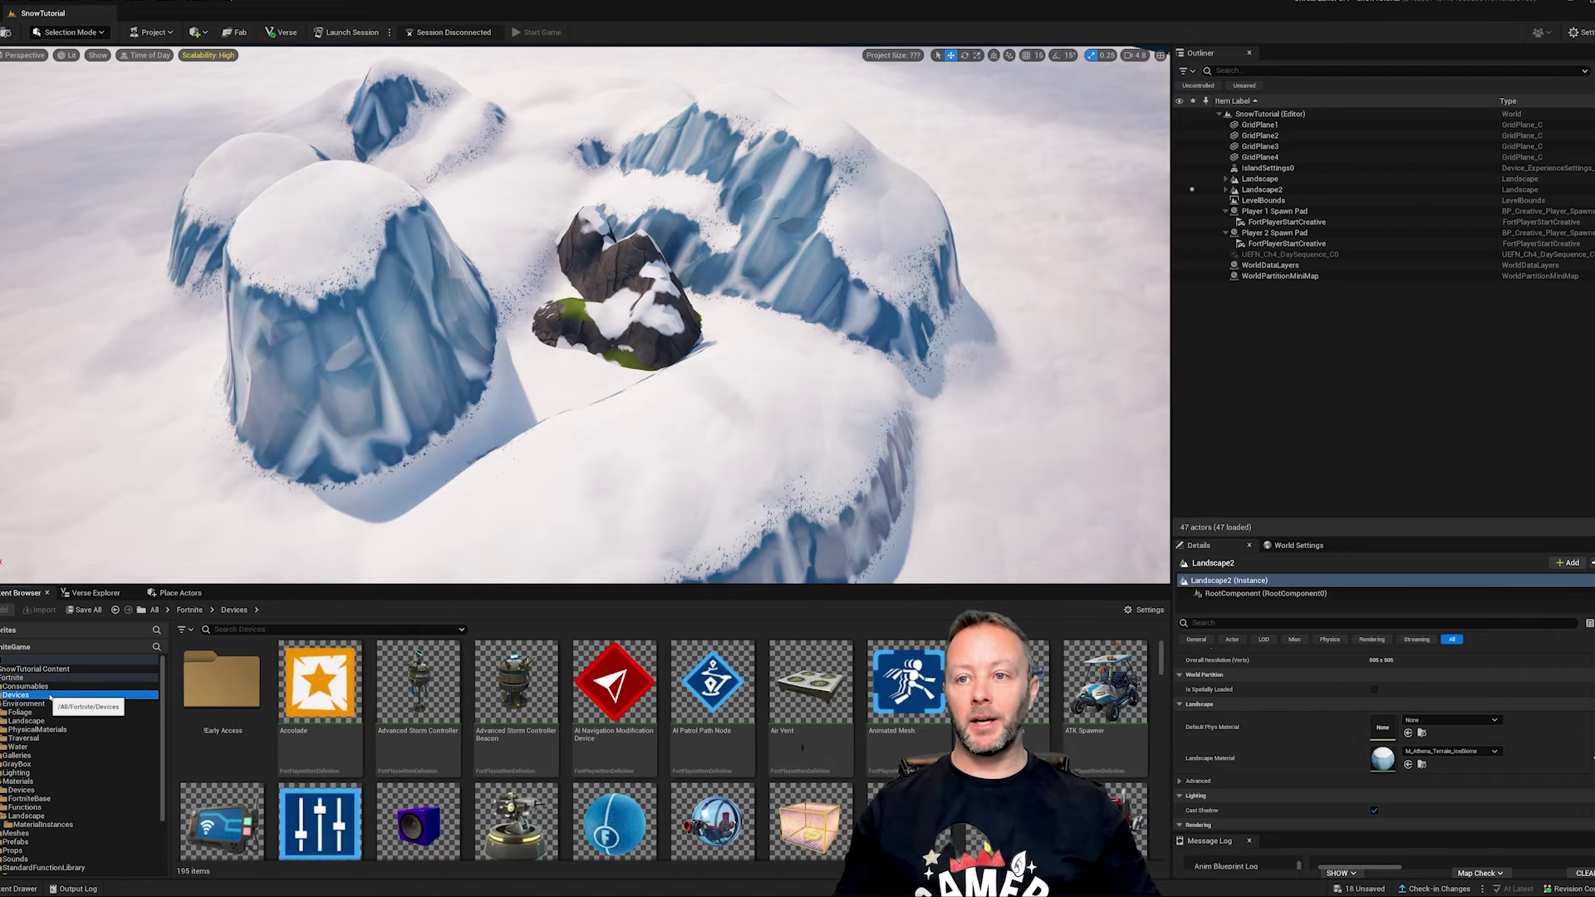
click(240, 629)
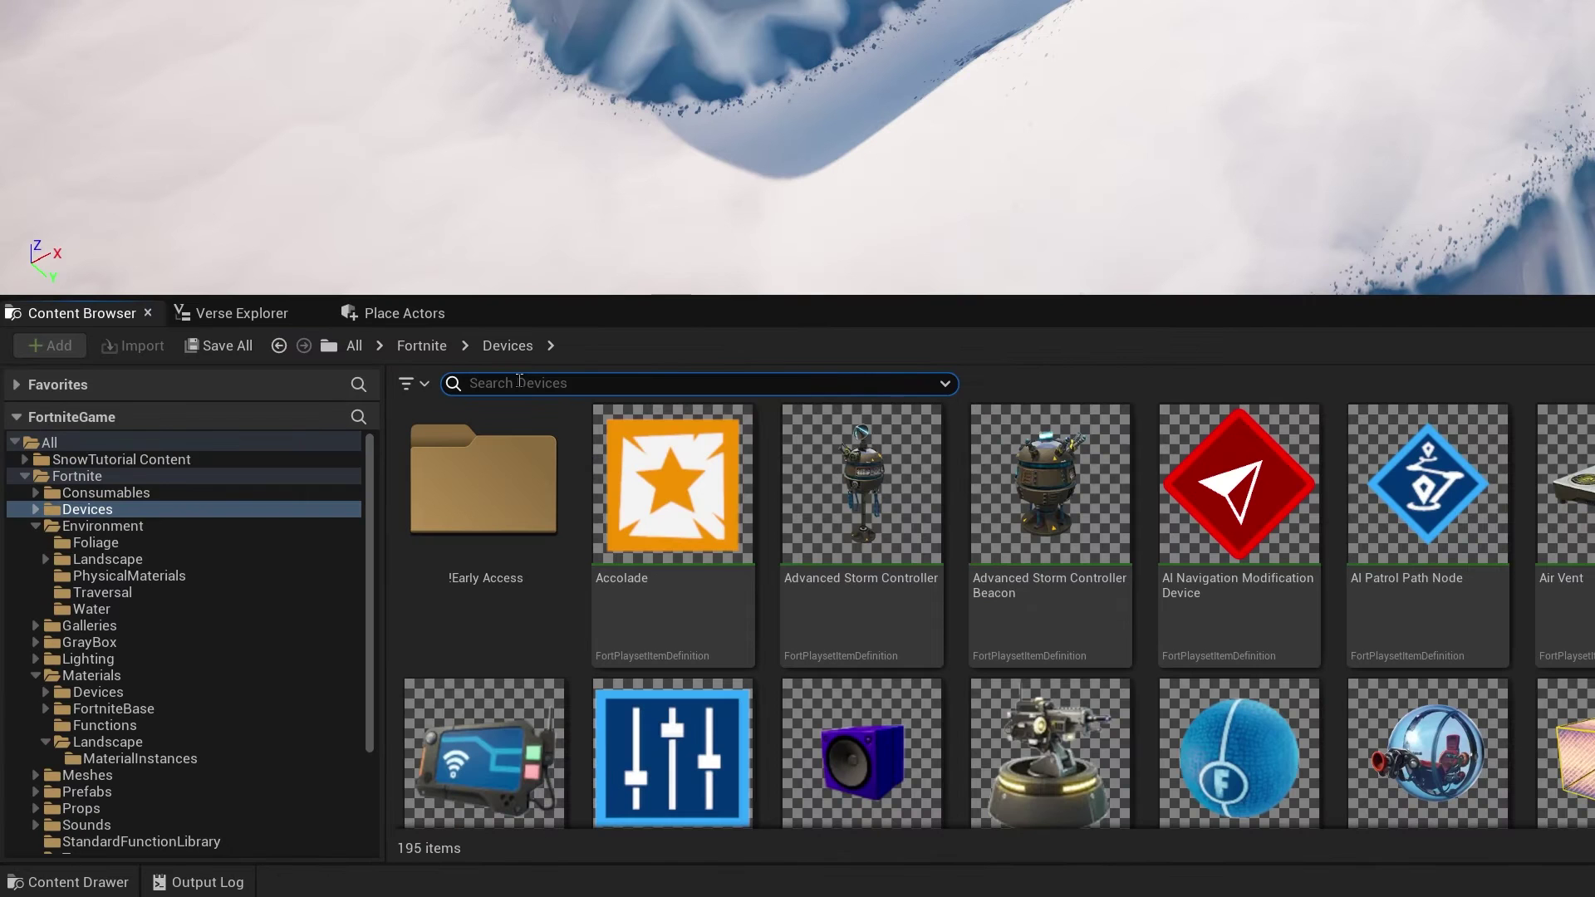
text(vfx)
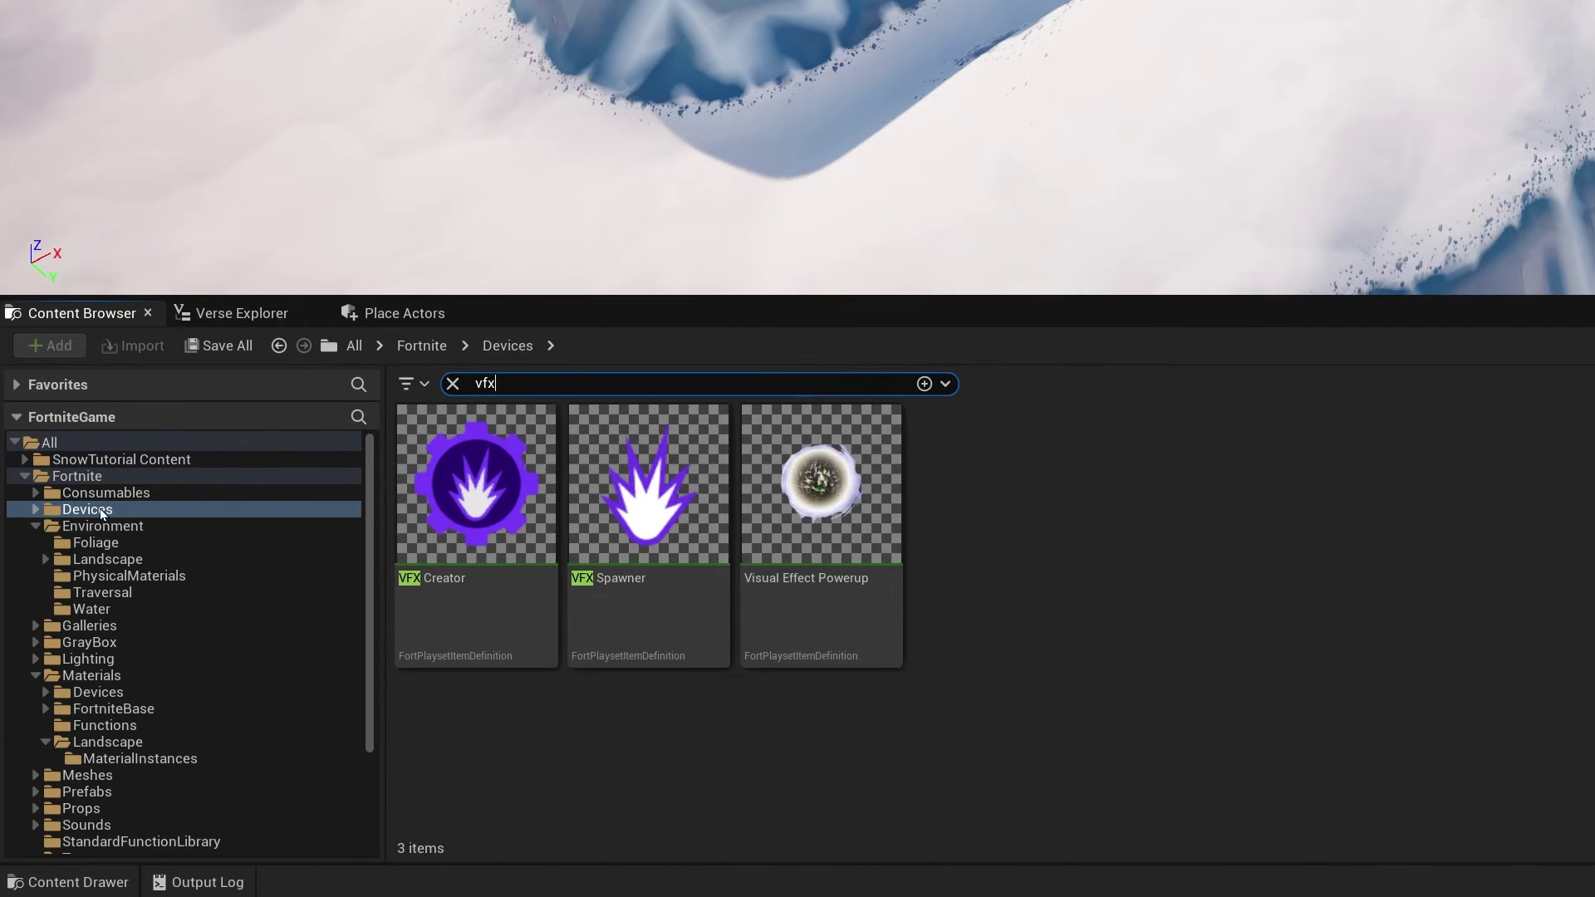
click(672, 515)
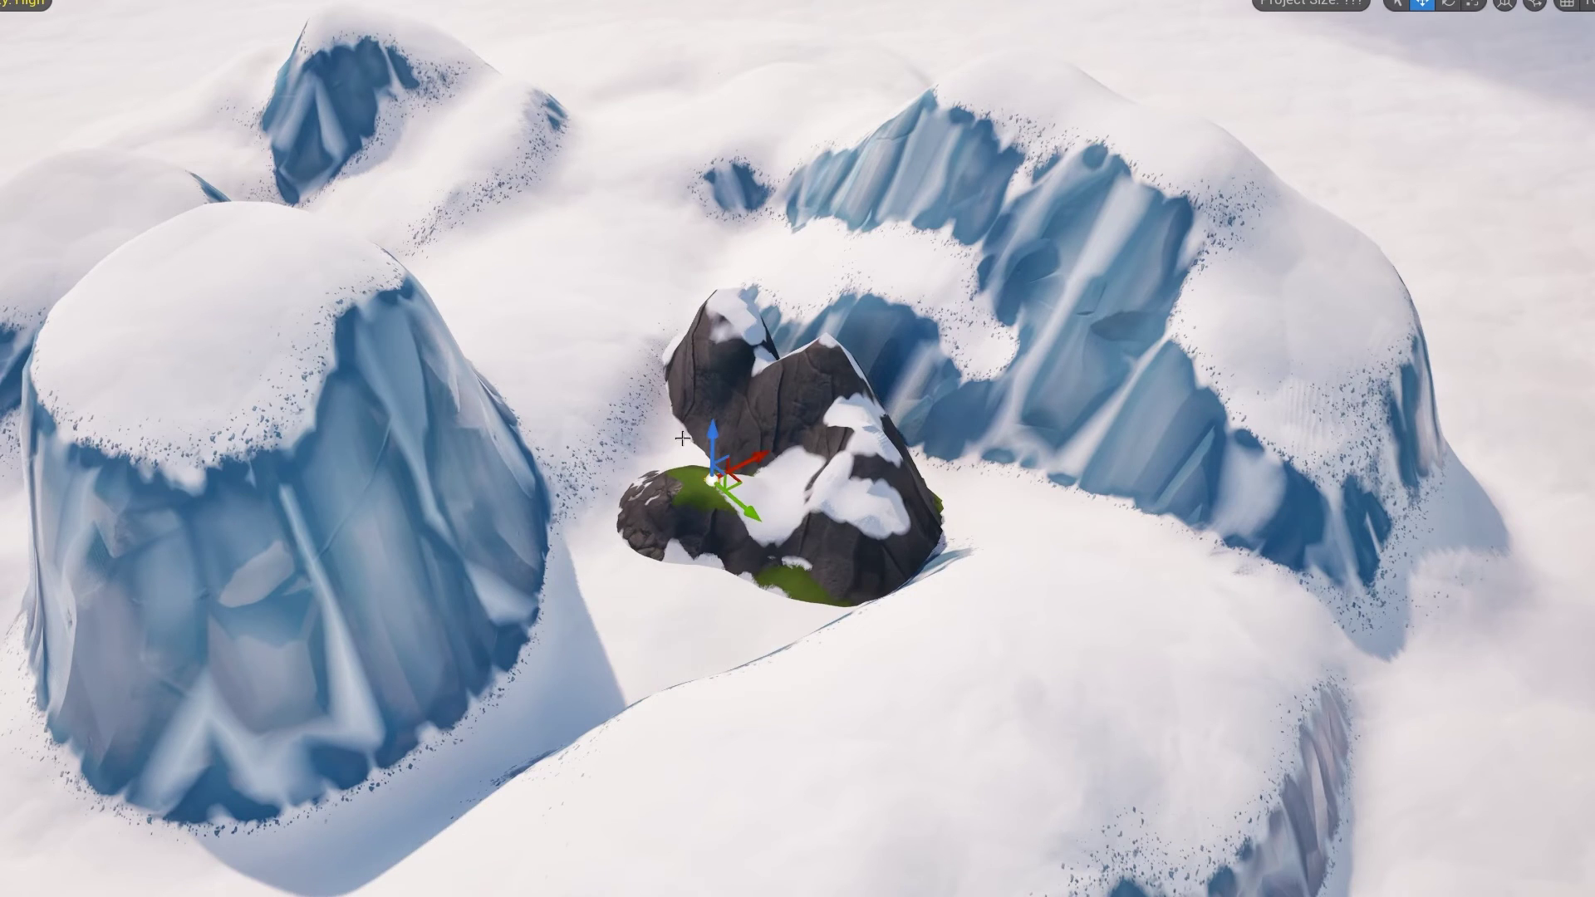
drag(714, 427, 716, 375)
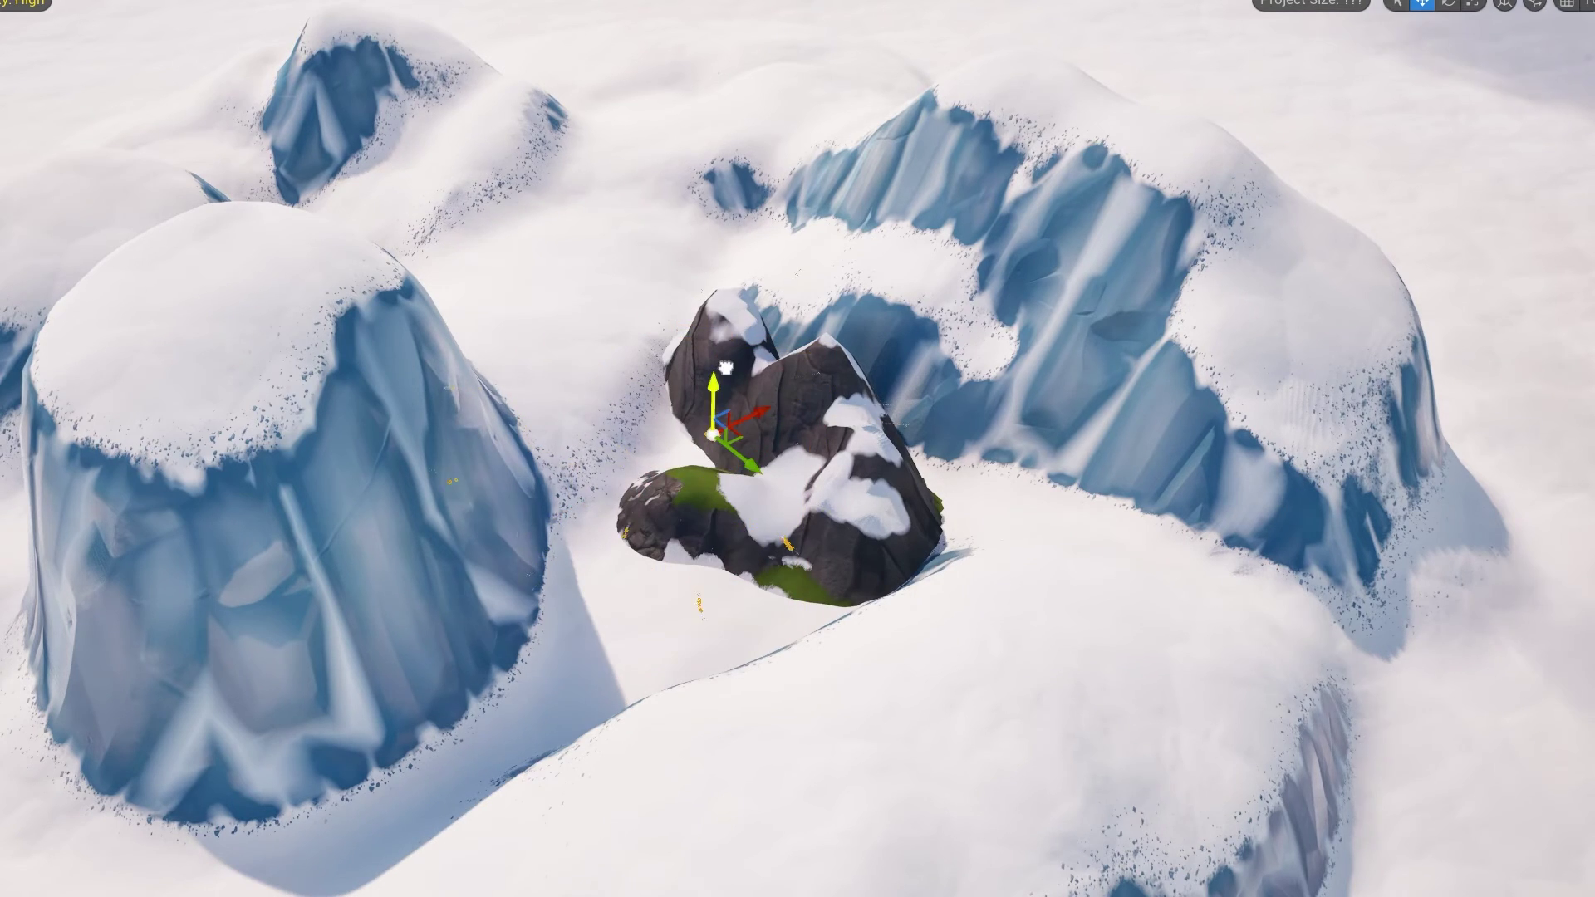
right_drag(719, 370, 706, 371)
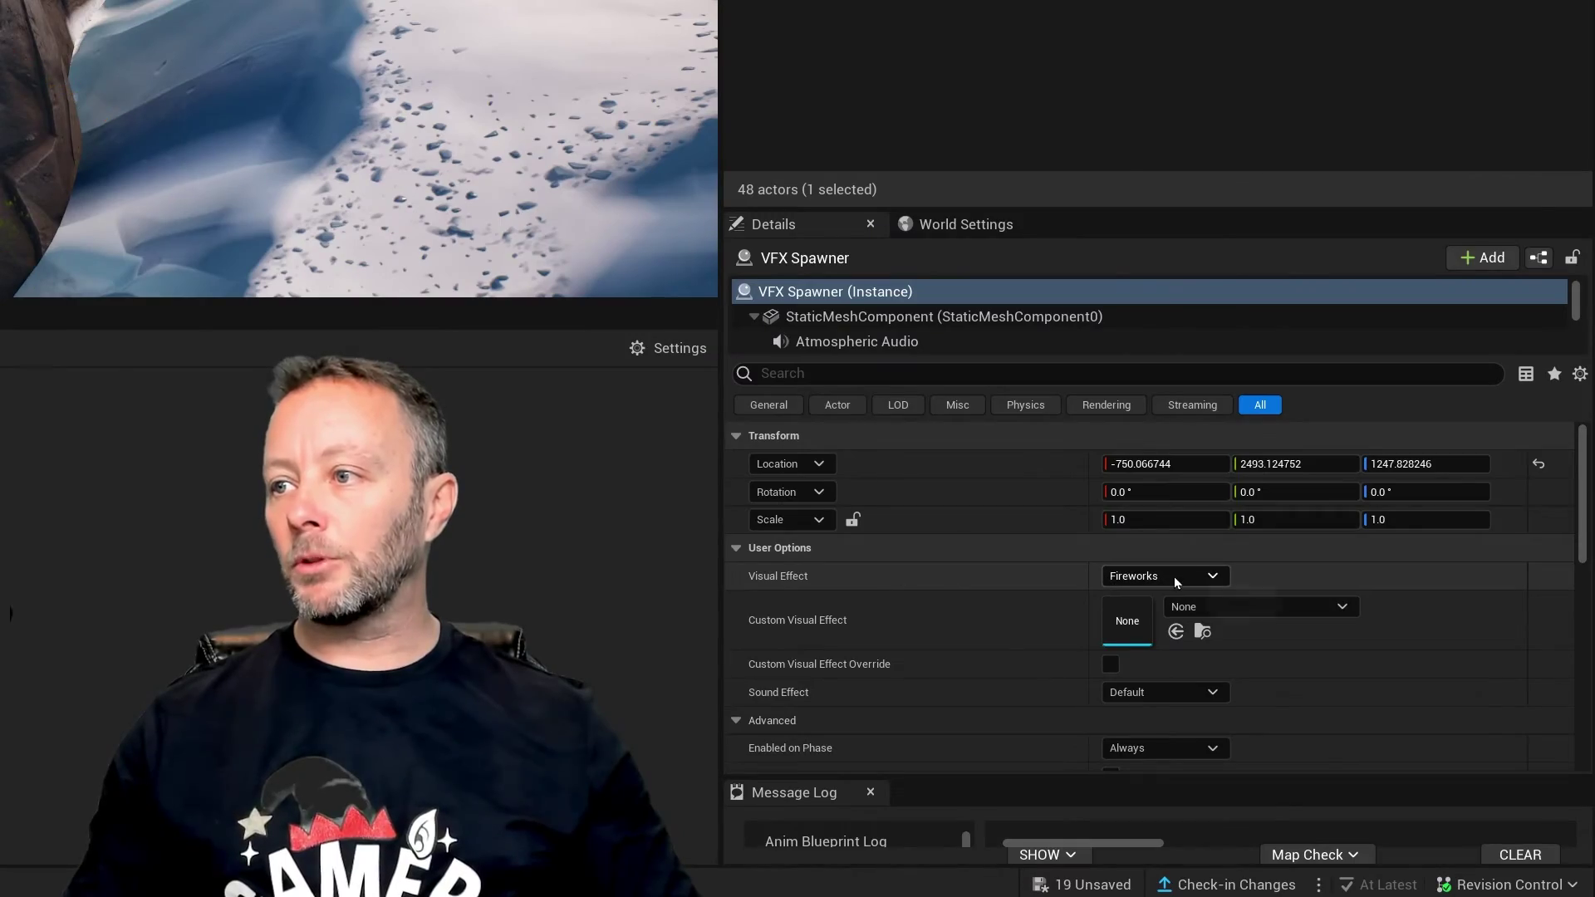
Set the VFX Spawner's visual effect to Snow and check the falling flakes around the mountain
click(1176, 579)
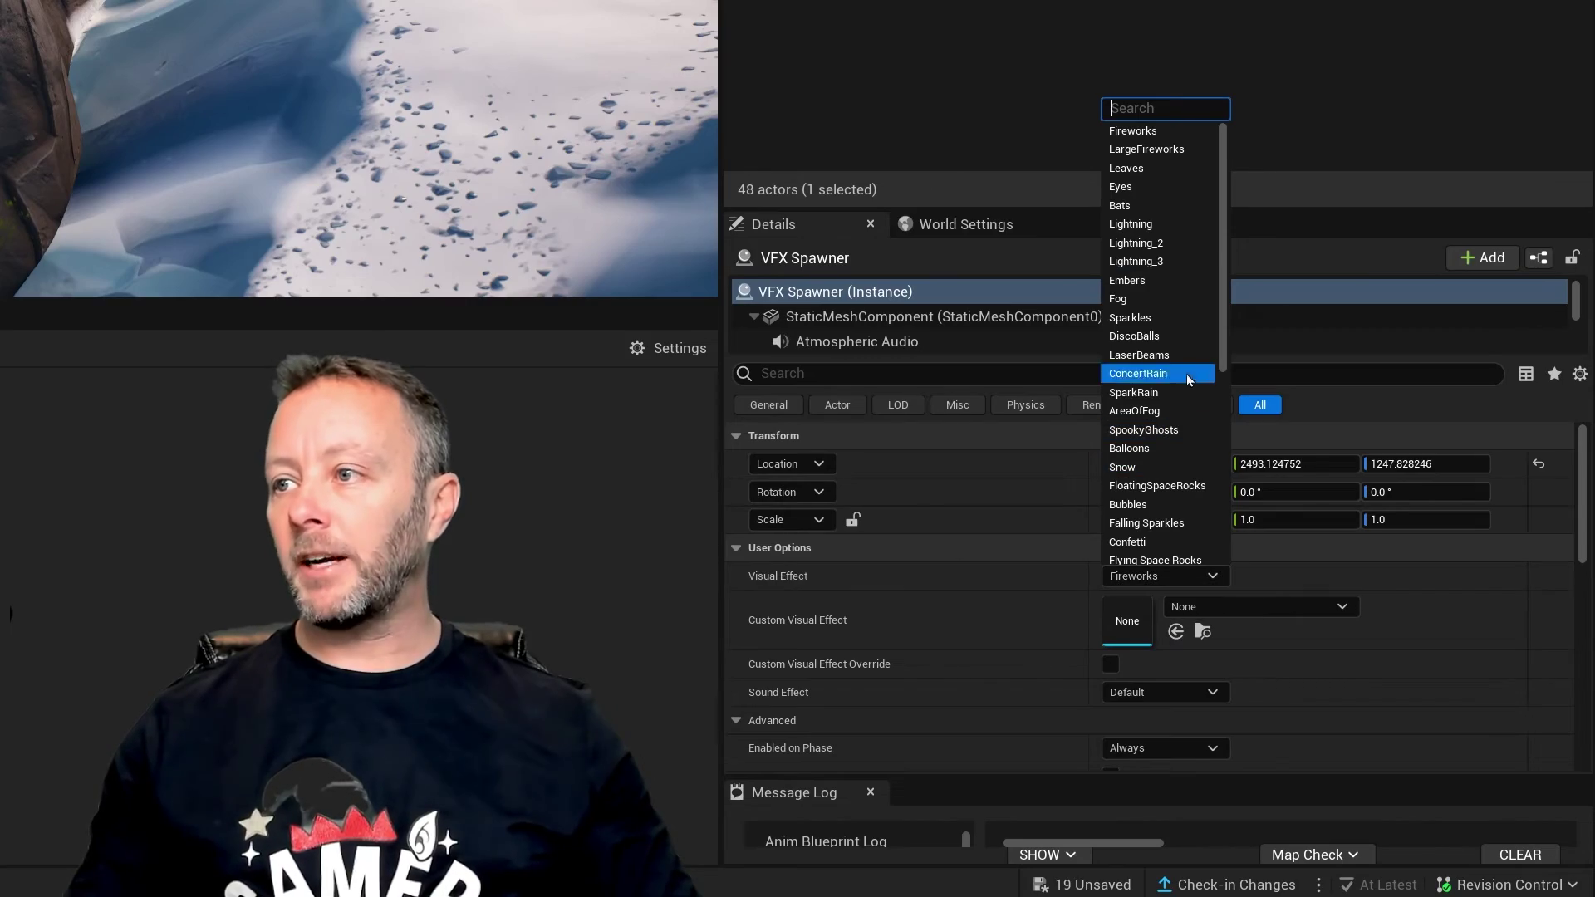
click(1157, 469)
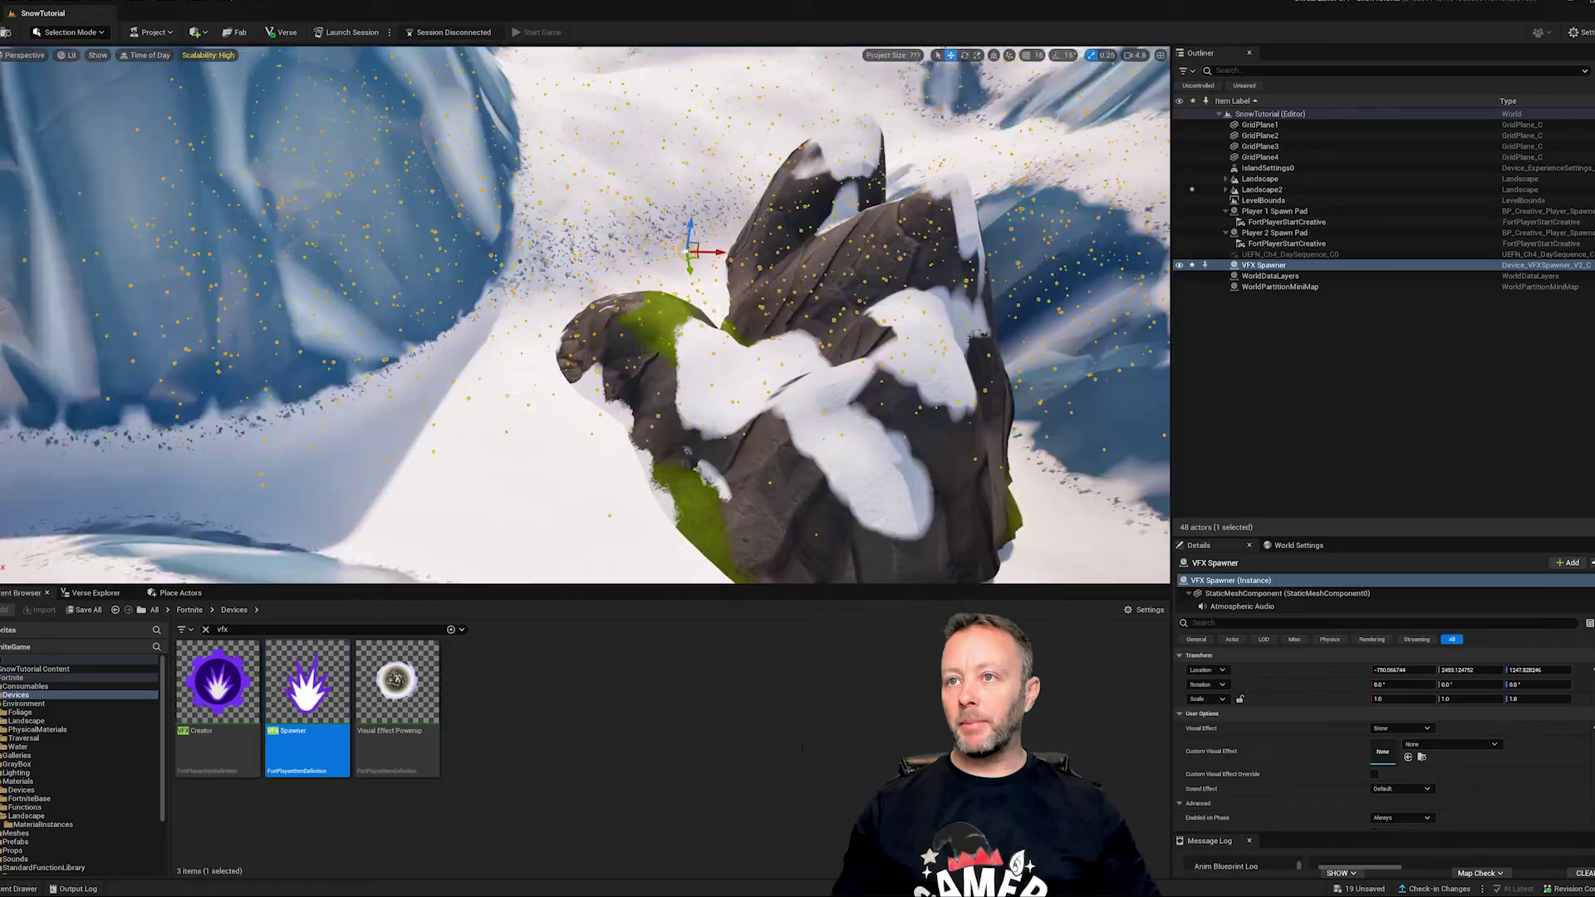
mouse_move(807, 415)
right_down()
mouse_move(881, 441)
mouse_move(956, 432)
mouse_move(913, 374)
mouse_move(807, 415)
right_up()
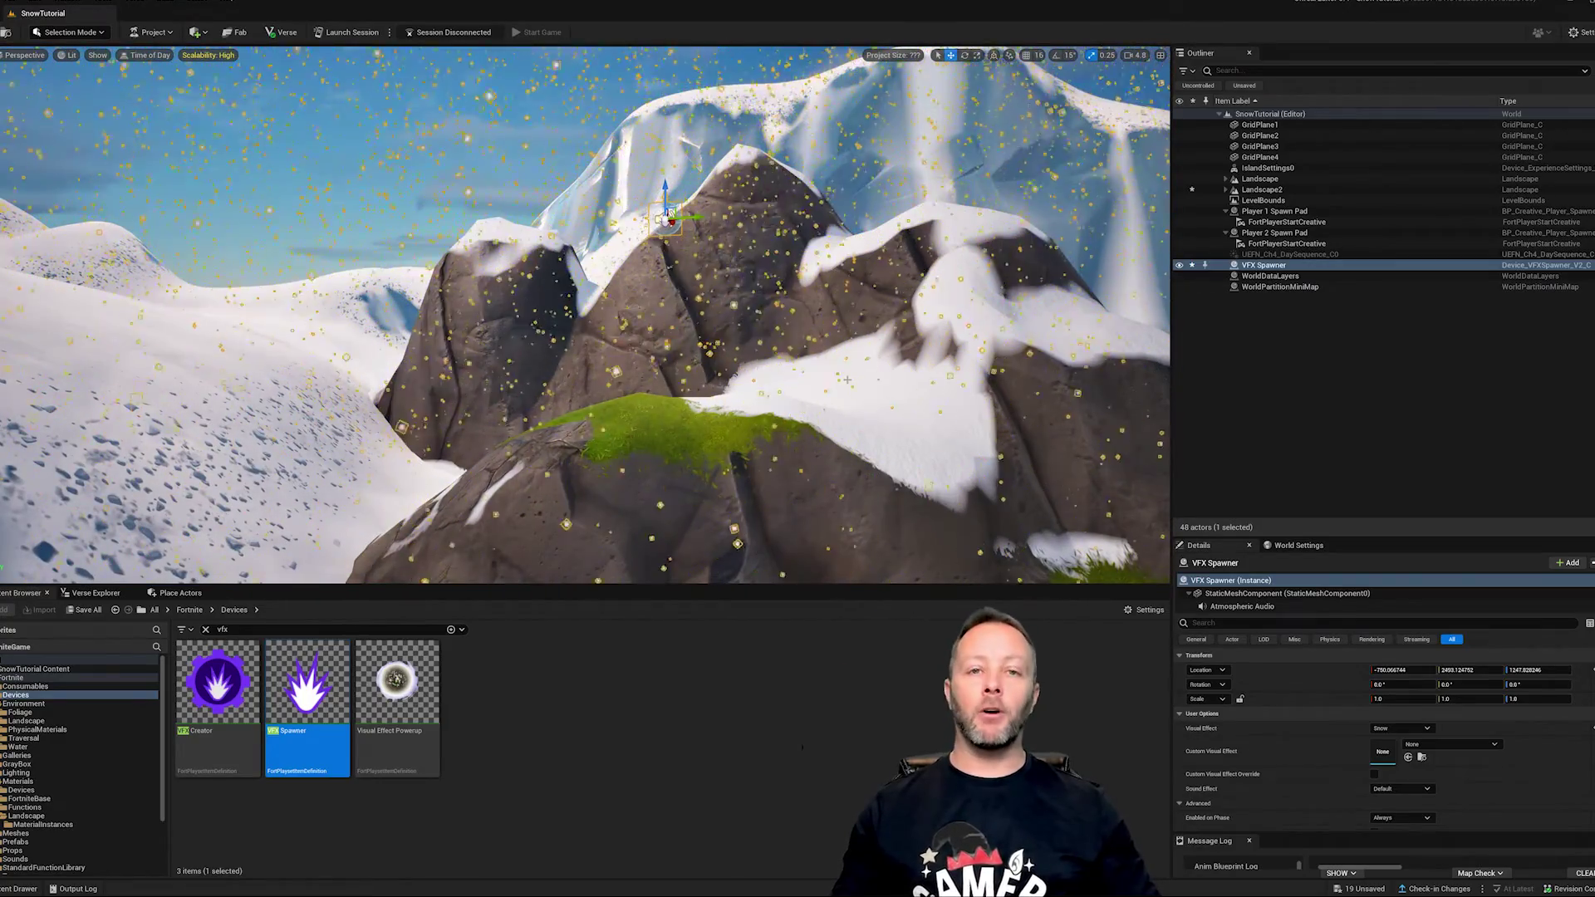
Duplicate the VFX Spawner twice around the mountain and select all three spawners to view the combined snowfall
right_drag(712, 335, 681, 449)
alt+drag(631, 332, 622, 322)
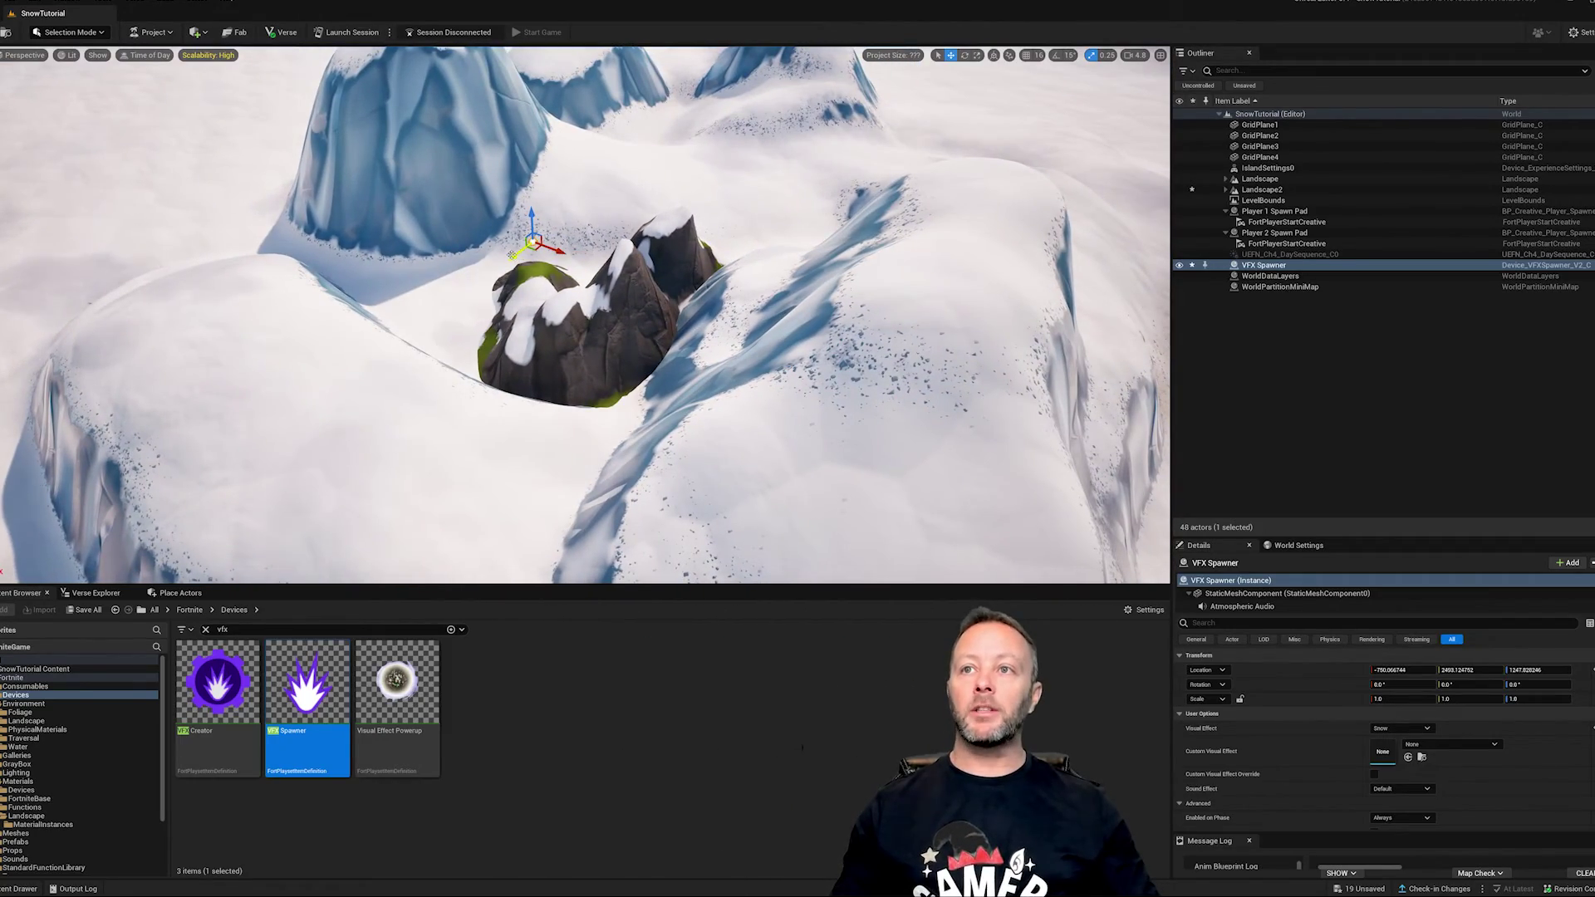
key(ctrl+d)
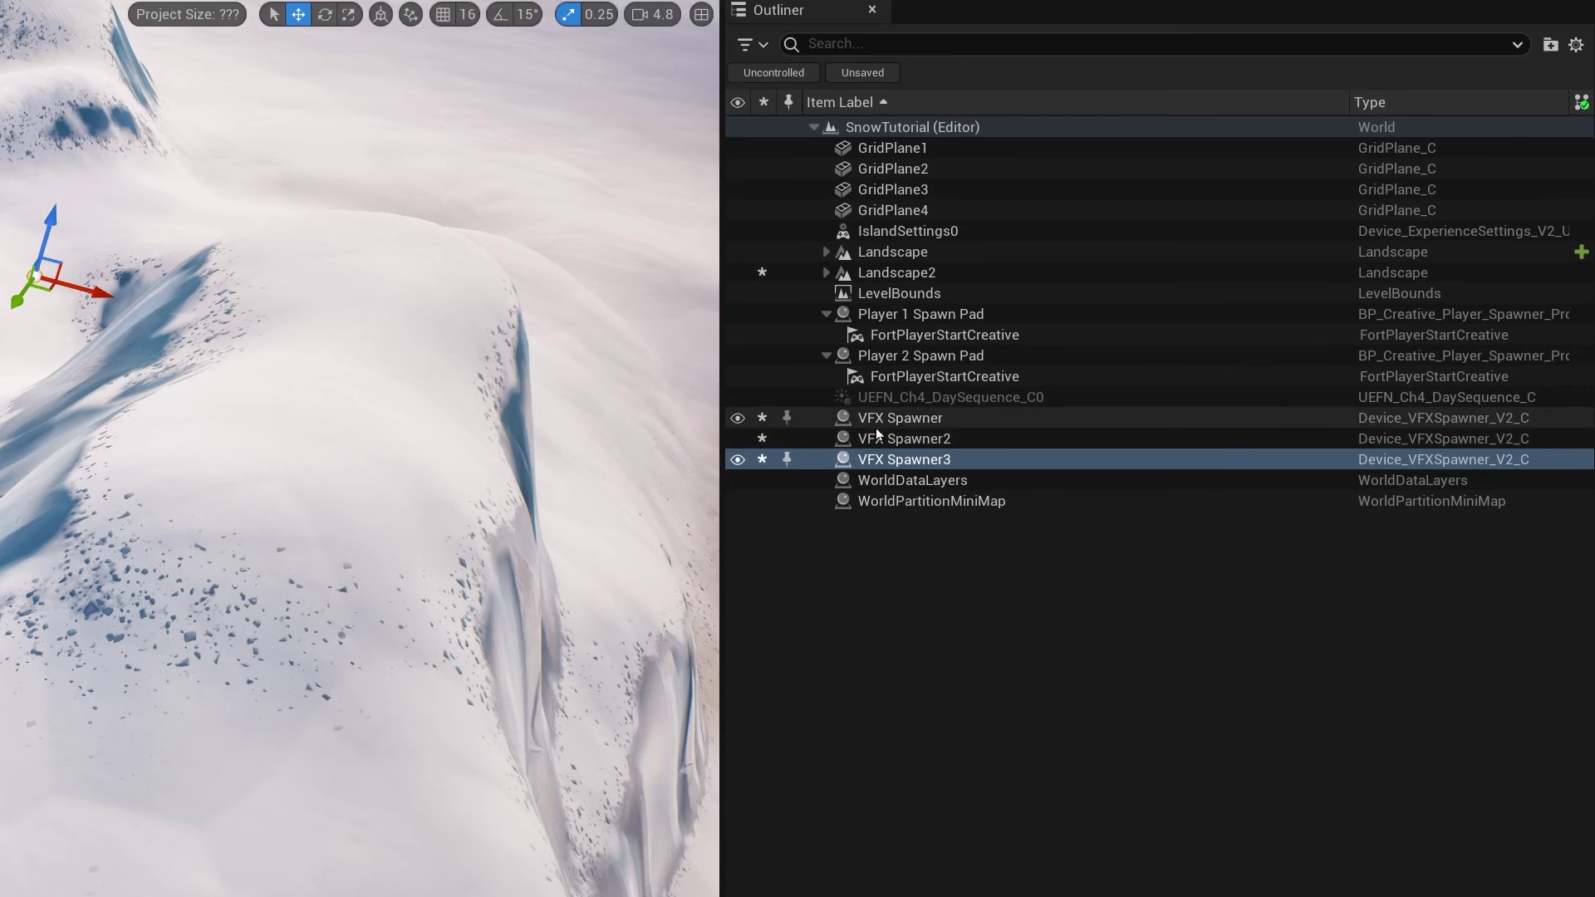
shift+click(1260, 269)
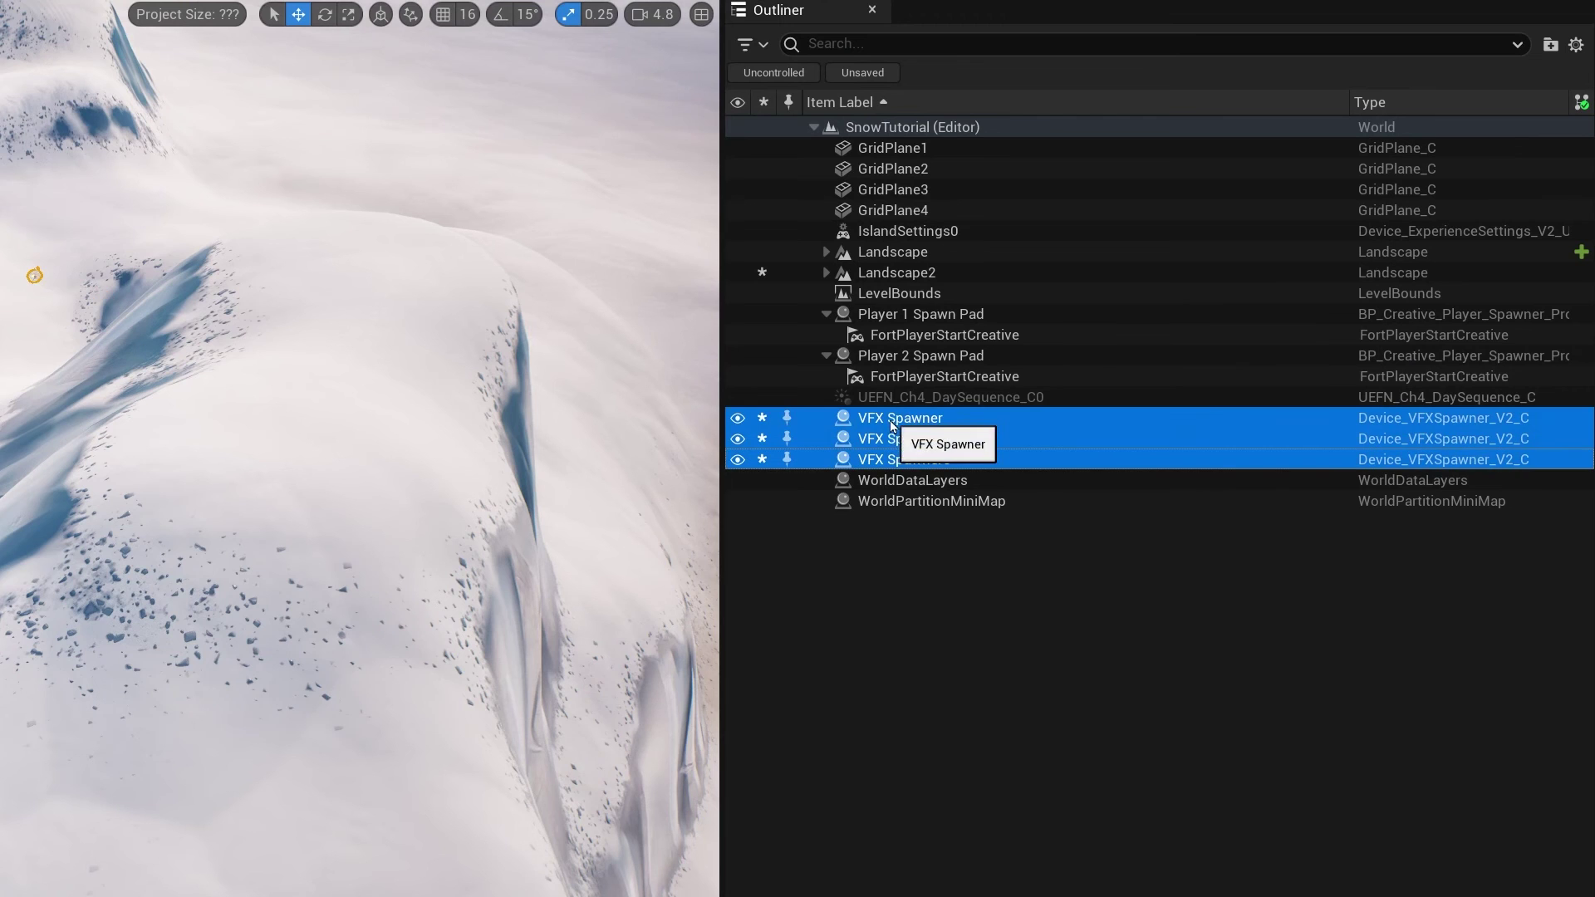
right_drag(360, 449, 416, 399)
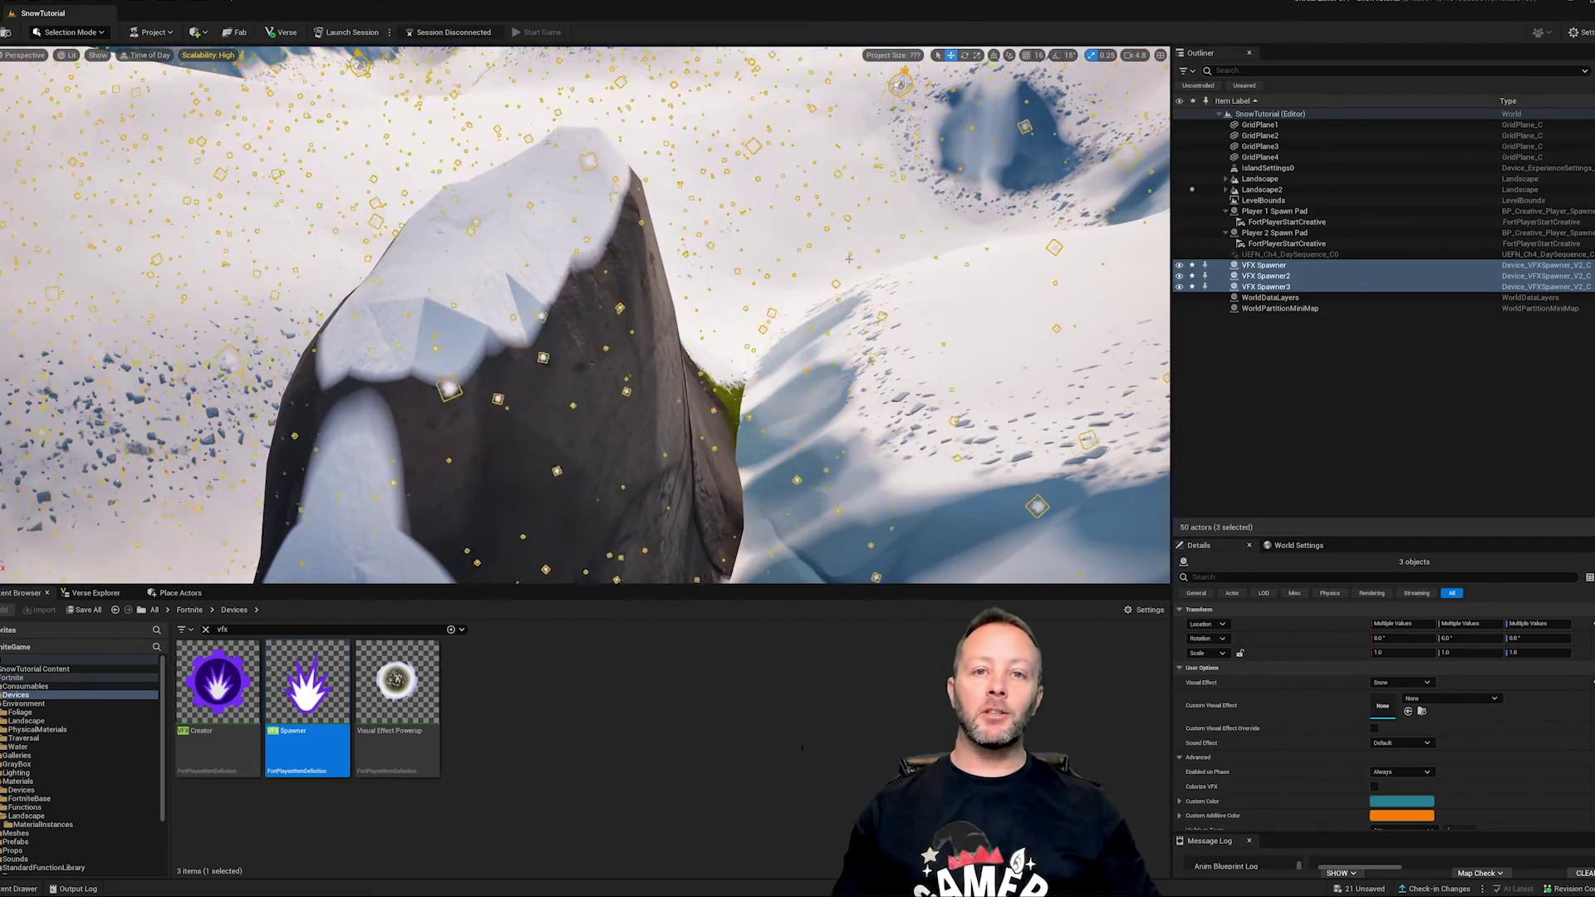
right_drag(849, 259, 799, 323)
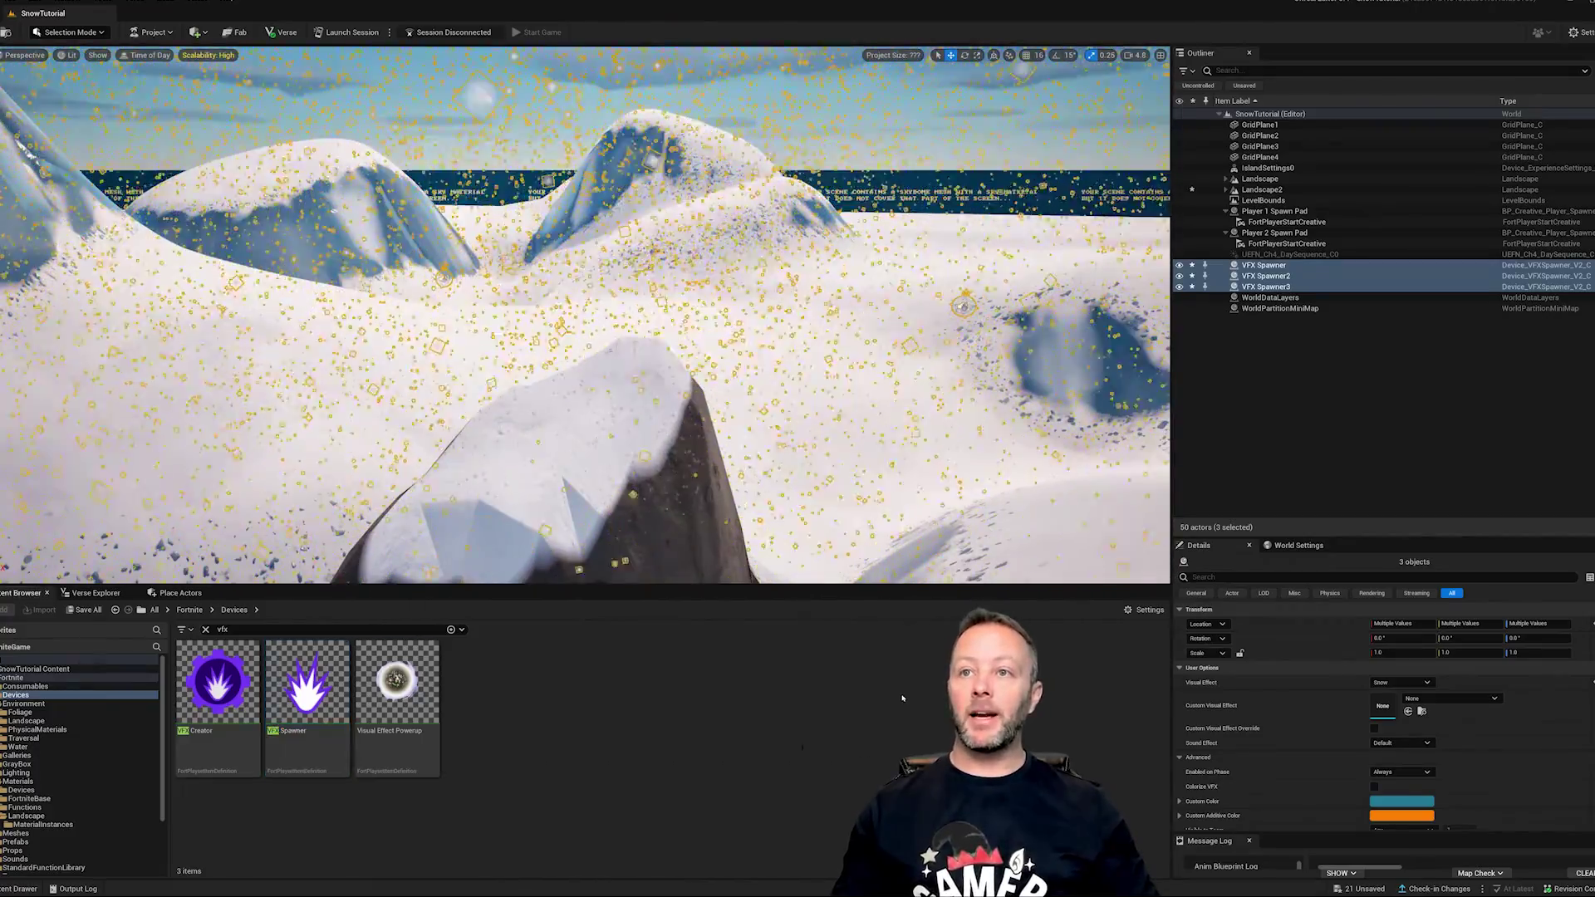